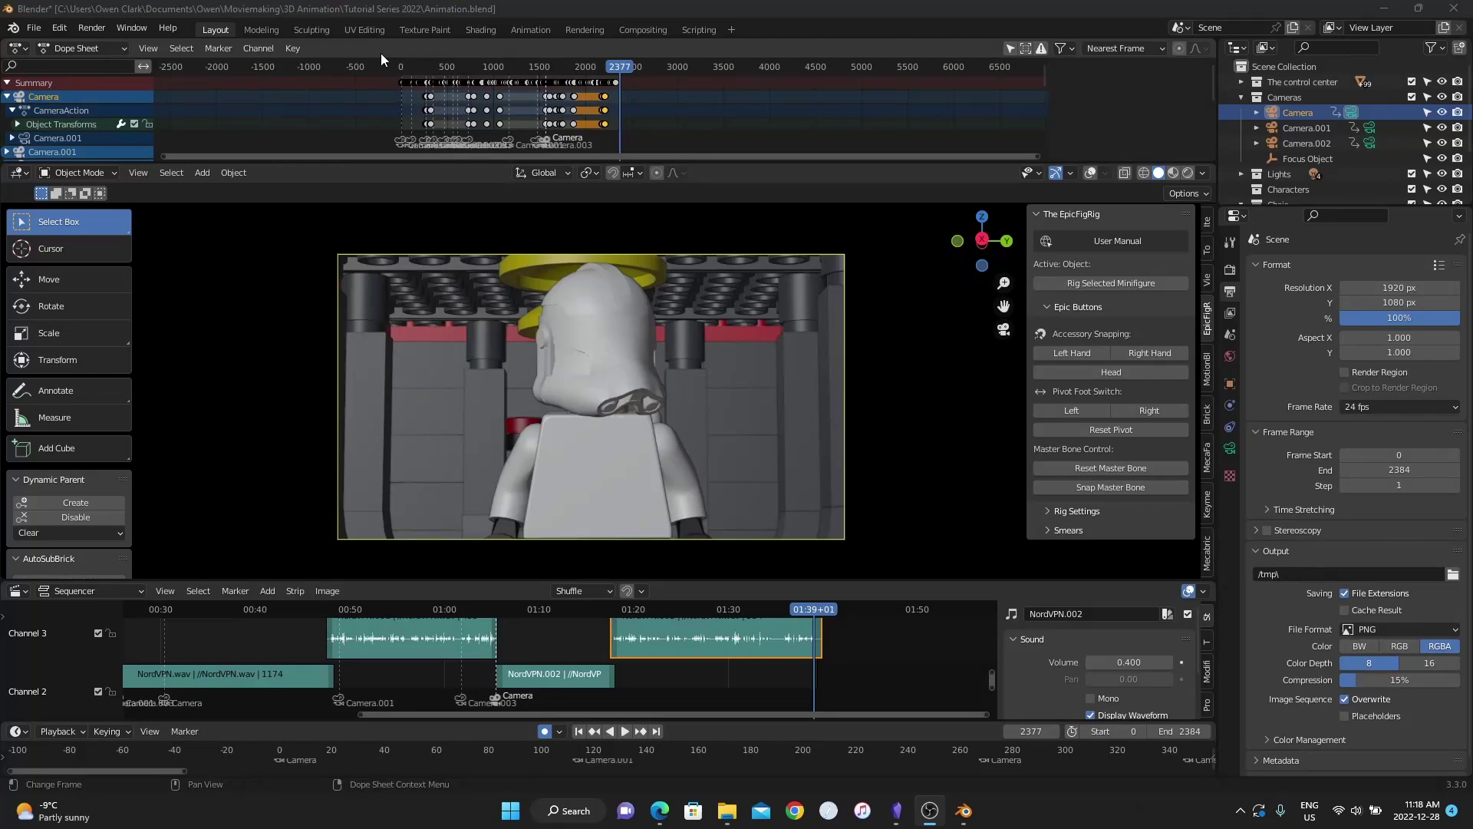
- Select the Focus Object, check the viewport shading, and scrub the animation back to frame 77
left_click(1307, 158)
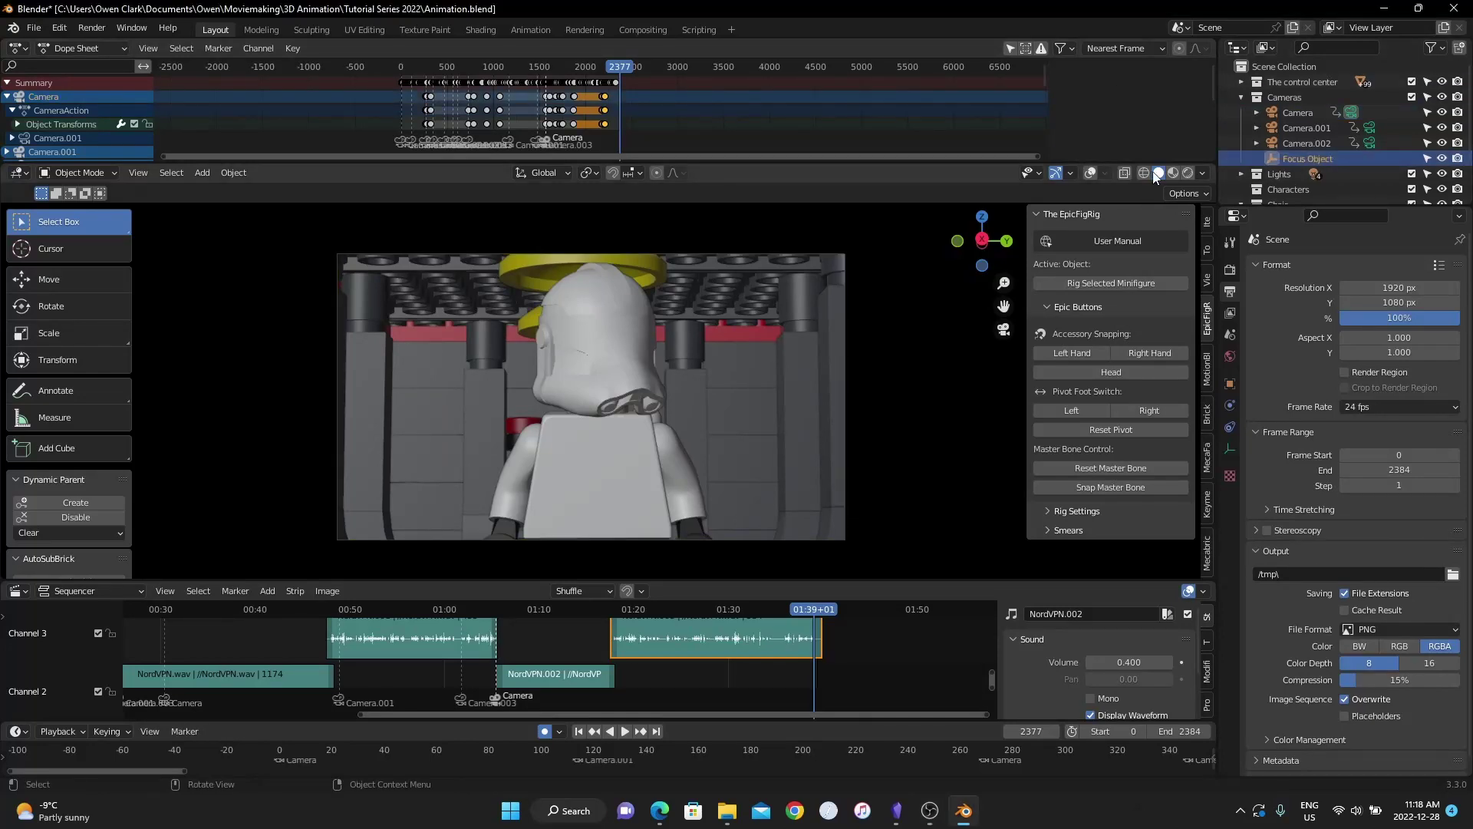
left_click(1202, 174)
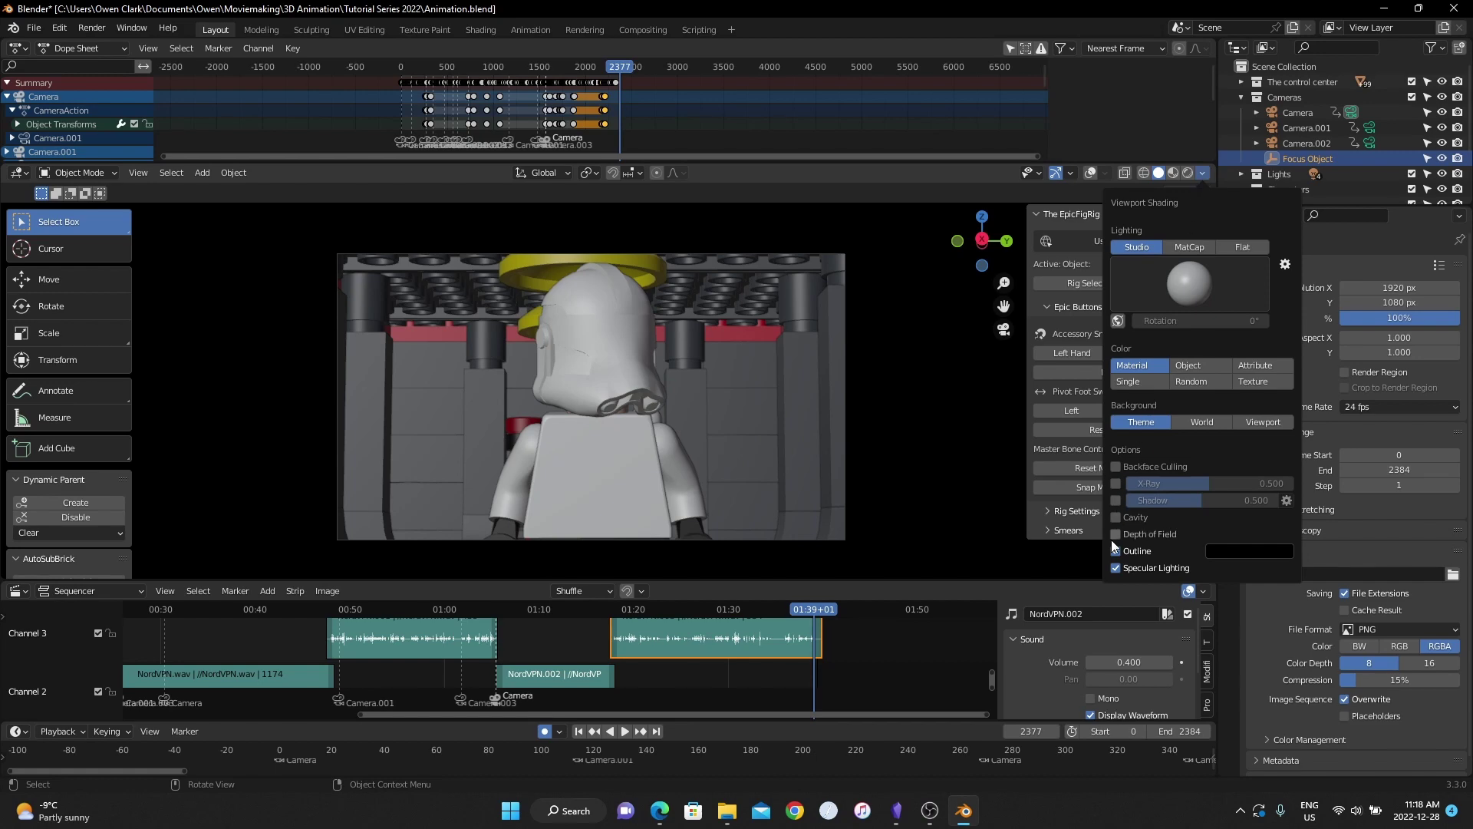
left_click(484, 67)
key("space")
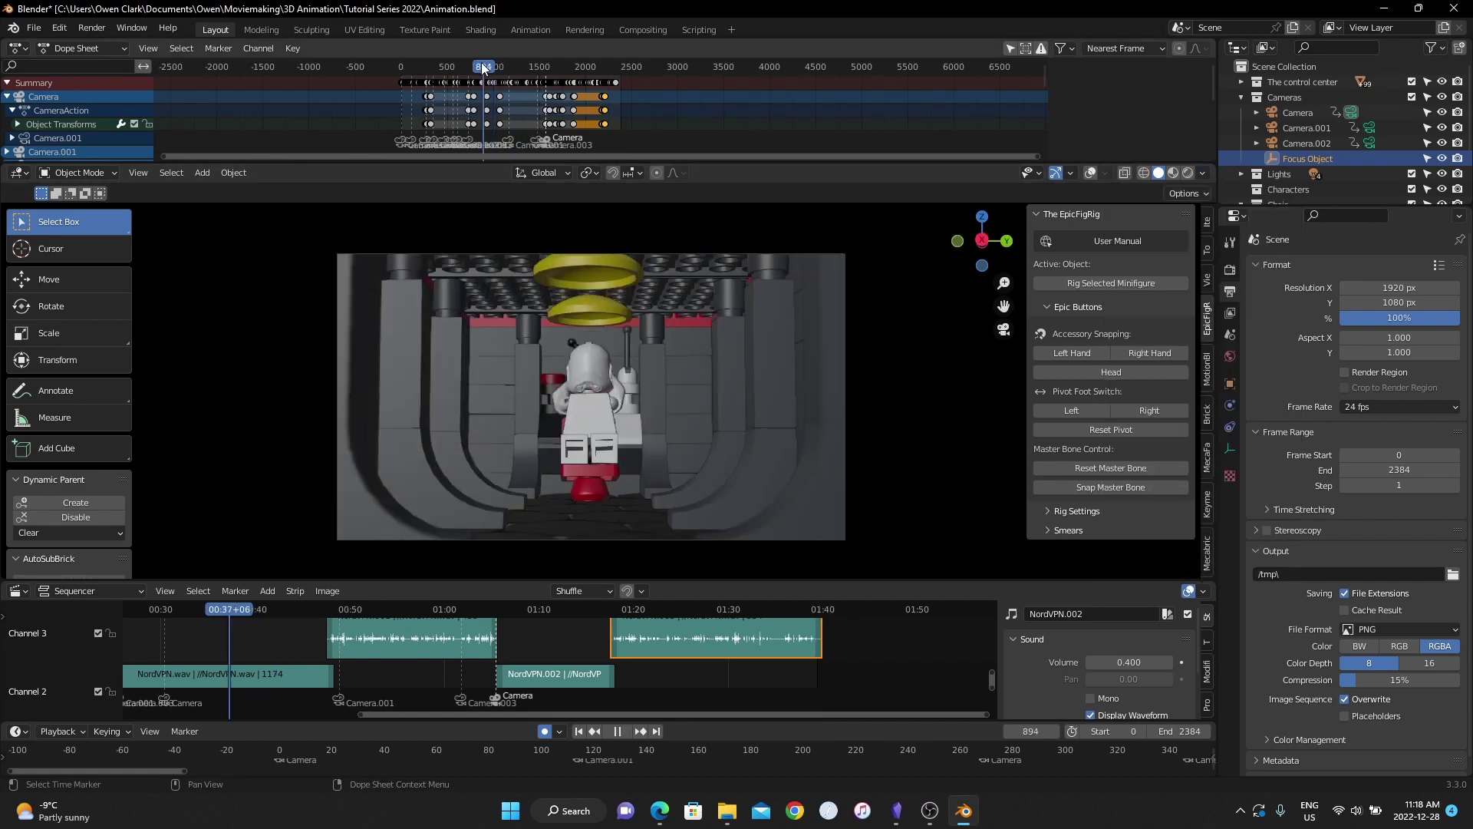
left_click_drag(465, 66, 409, 61)
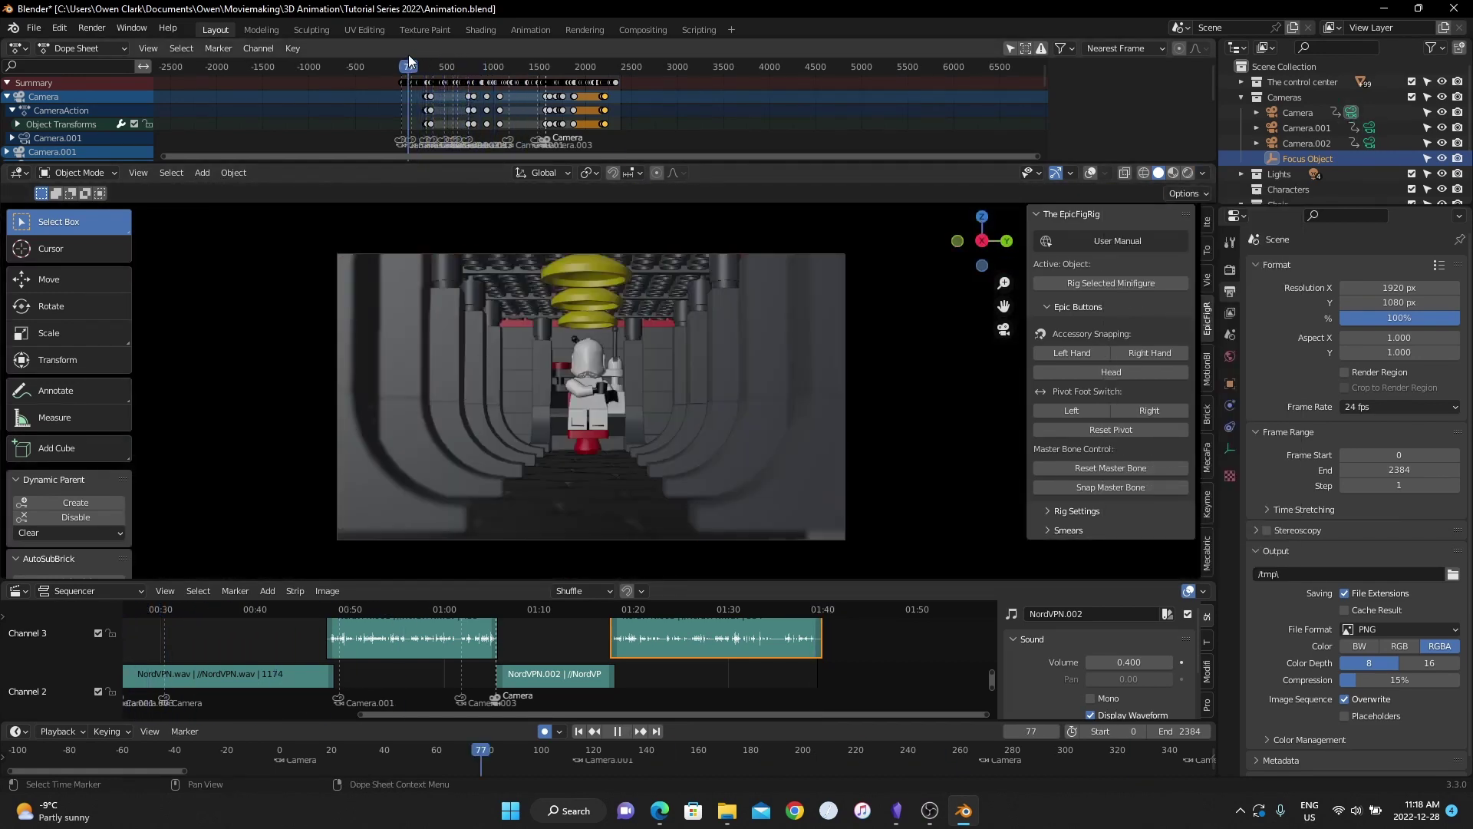
key("space")
scroll(462, 99, "up", 4)
scroll(588, 112, "down", 5, "shift")
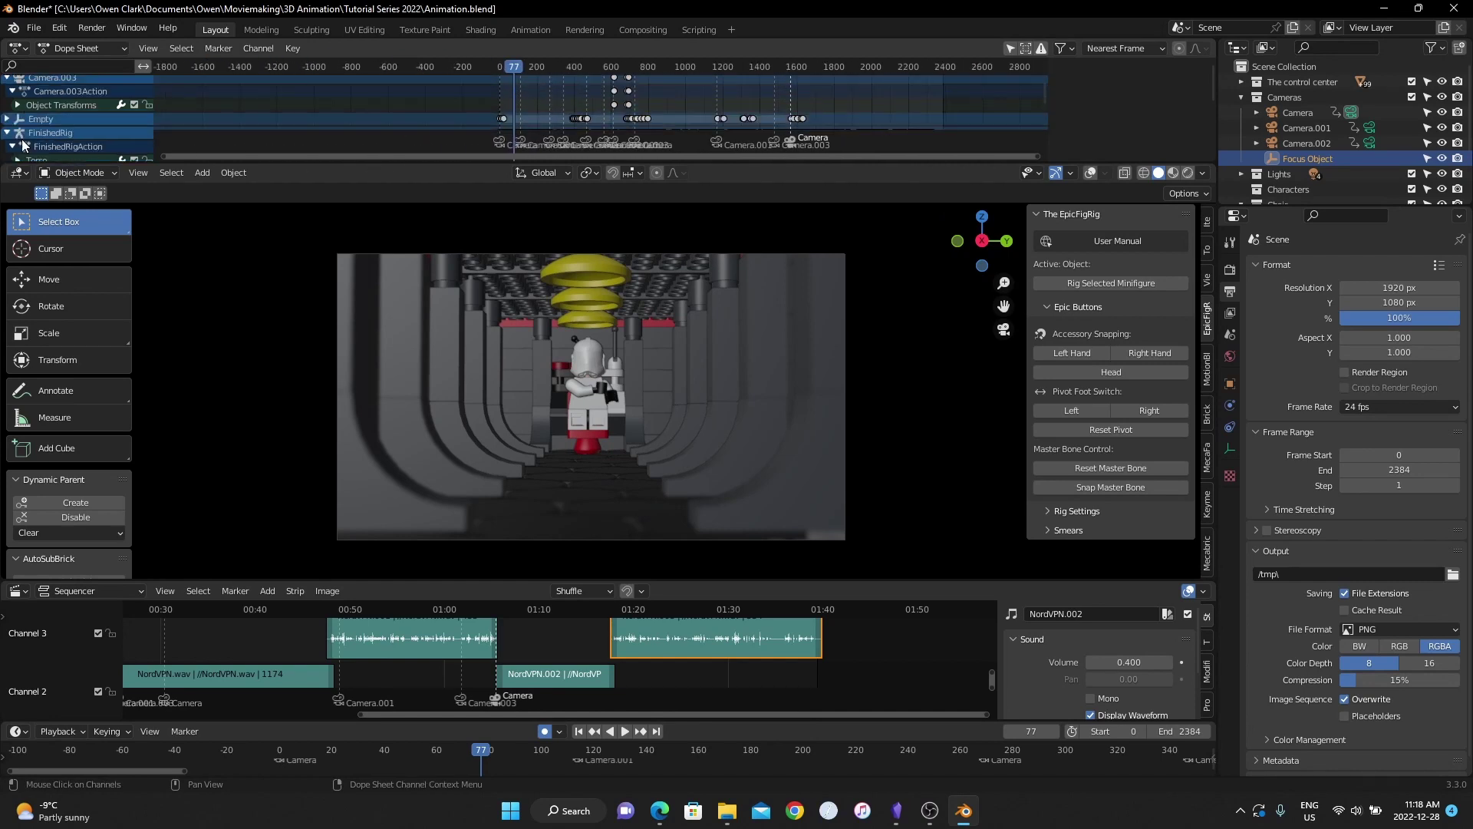
scroll(25, 137, "up", 5)
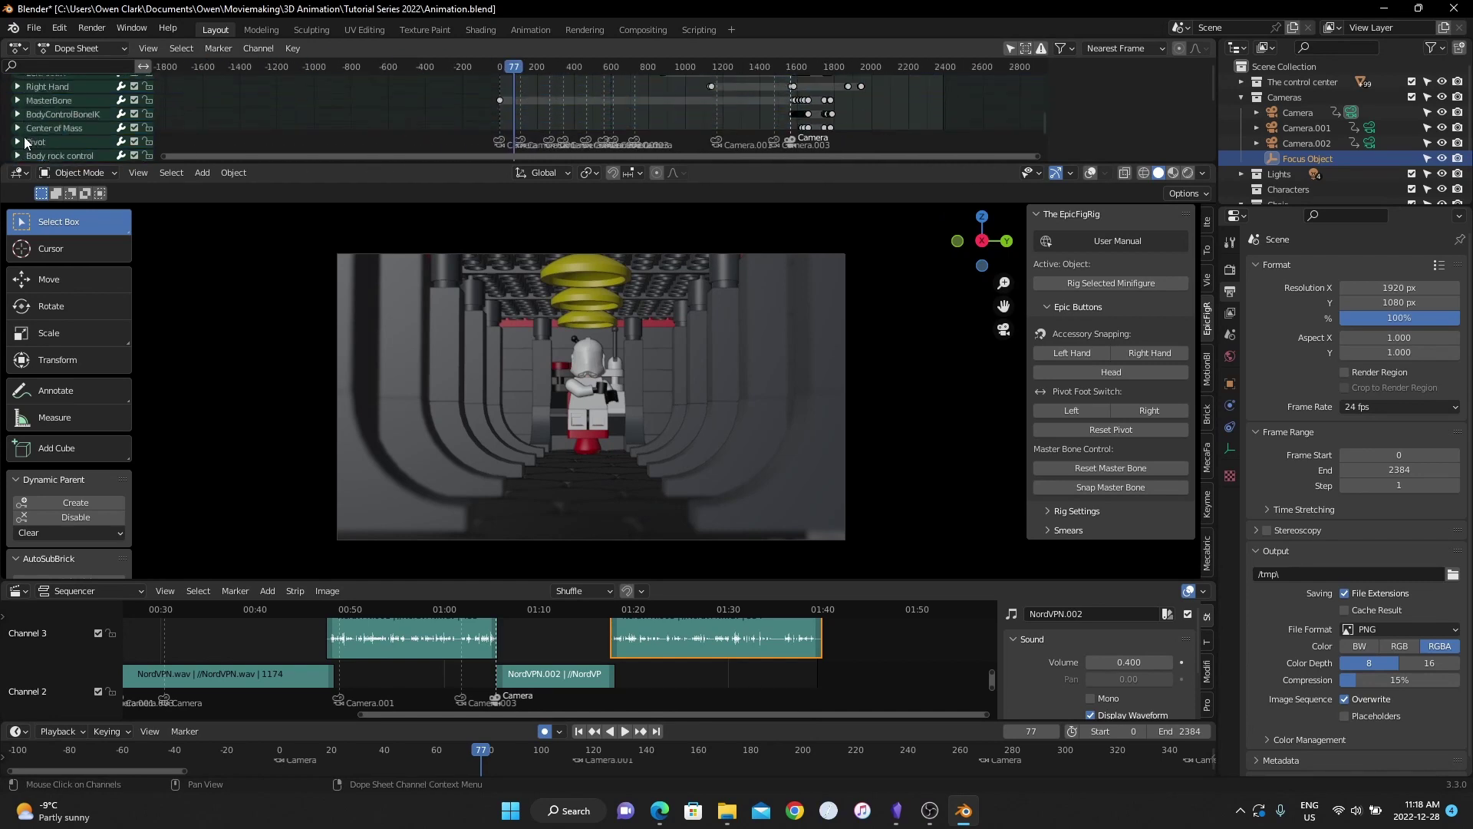
- Snap the Focus Object onto the minifigure's helmet at frame 77 and reposition its keyframe
left_click(1324, 158)
scroll(767, 300, "up", 2)
key("shift+space")
key("space")
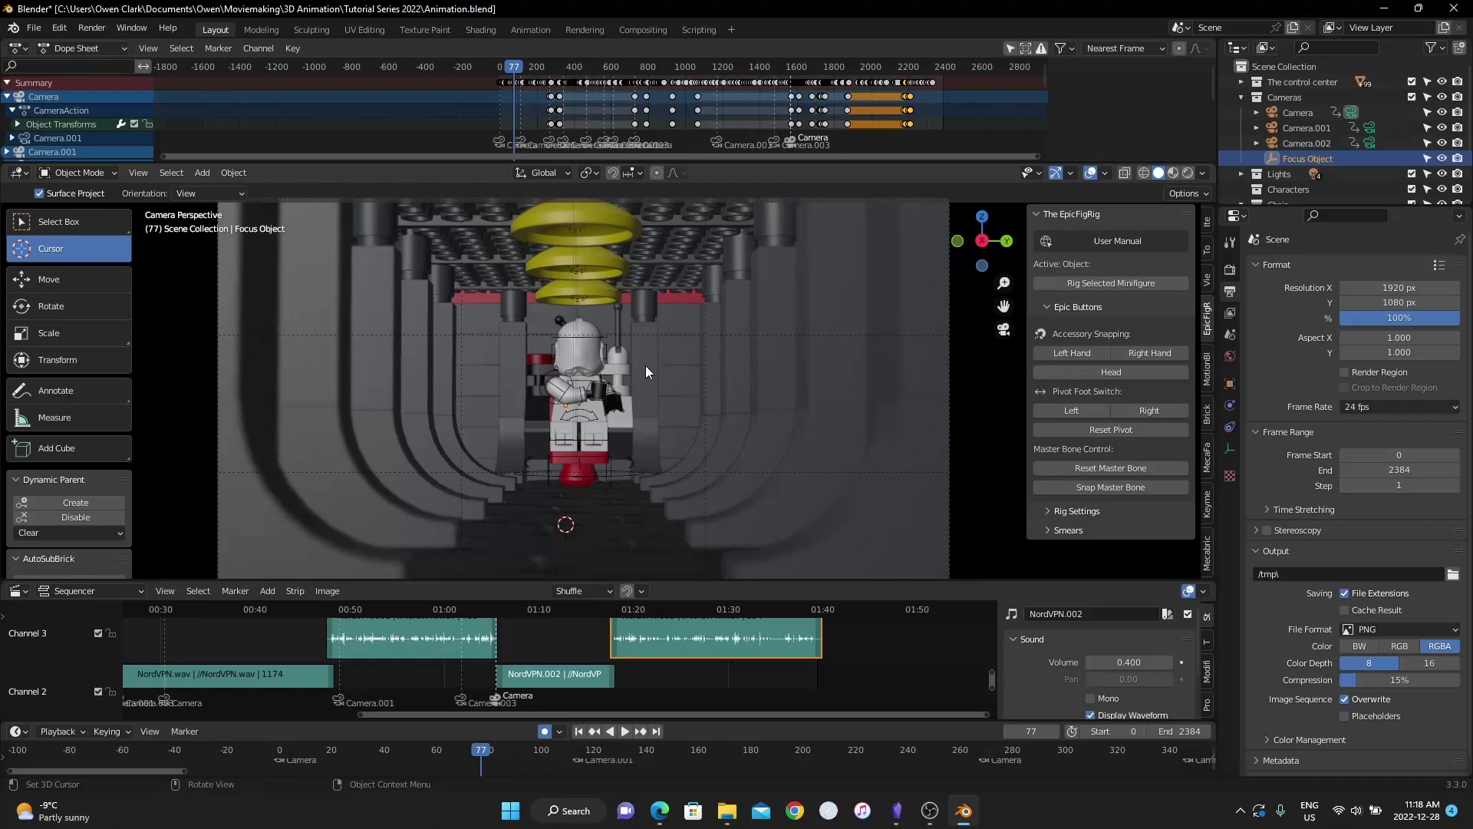
left_click(575, 346)
key("shift+s")
left_click(633, 252)
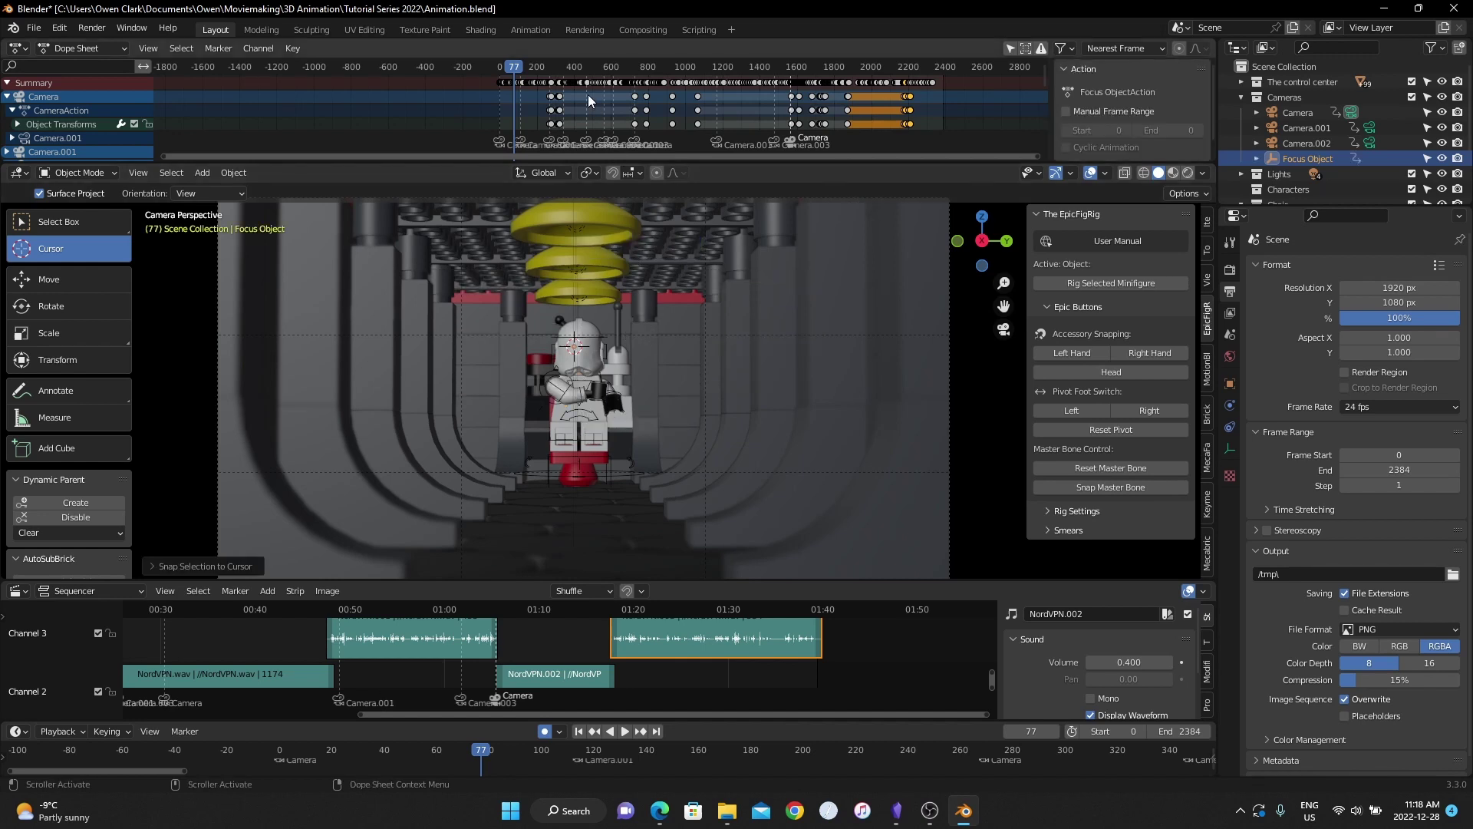
middle_click_drag(568, 89, 591, 69, "ctrl")
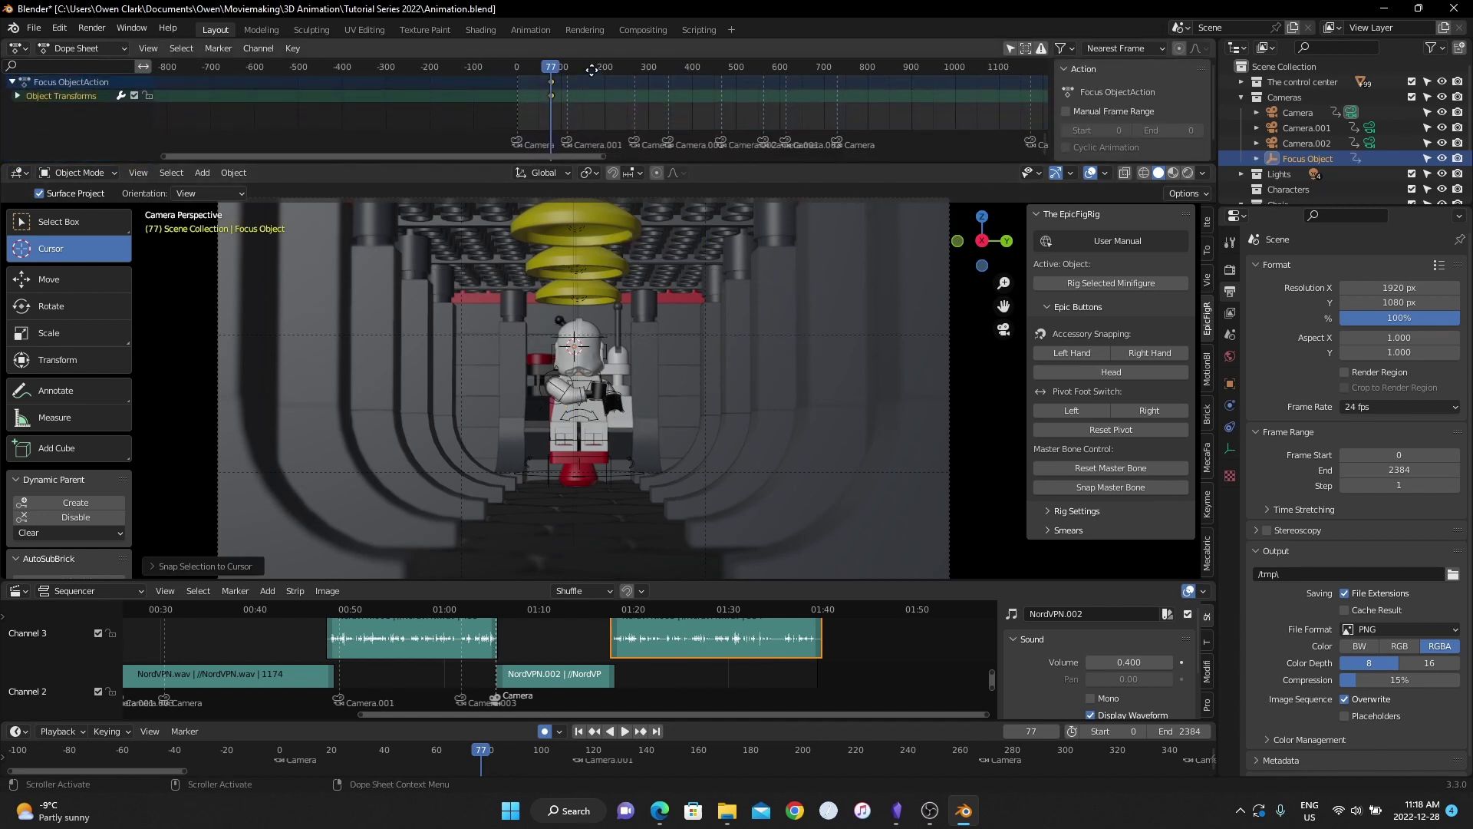
scroll(595, 112, "up", 5)
key("g")
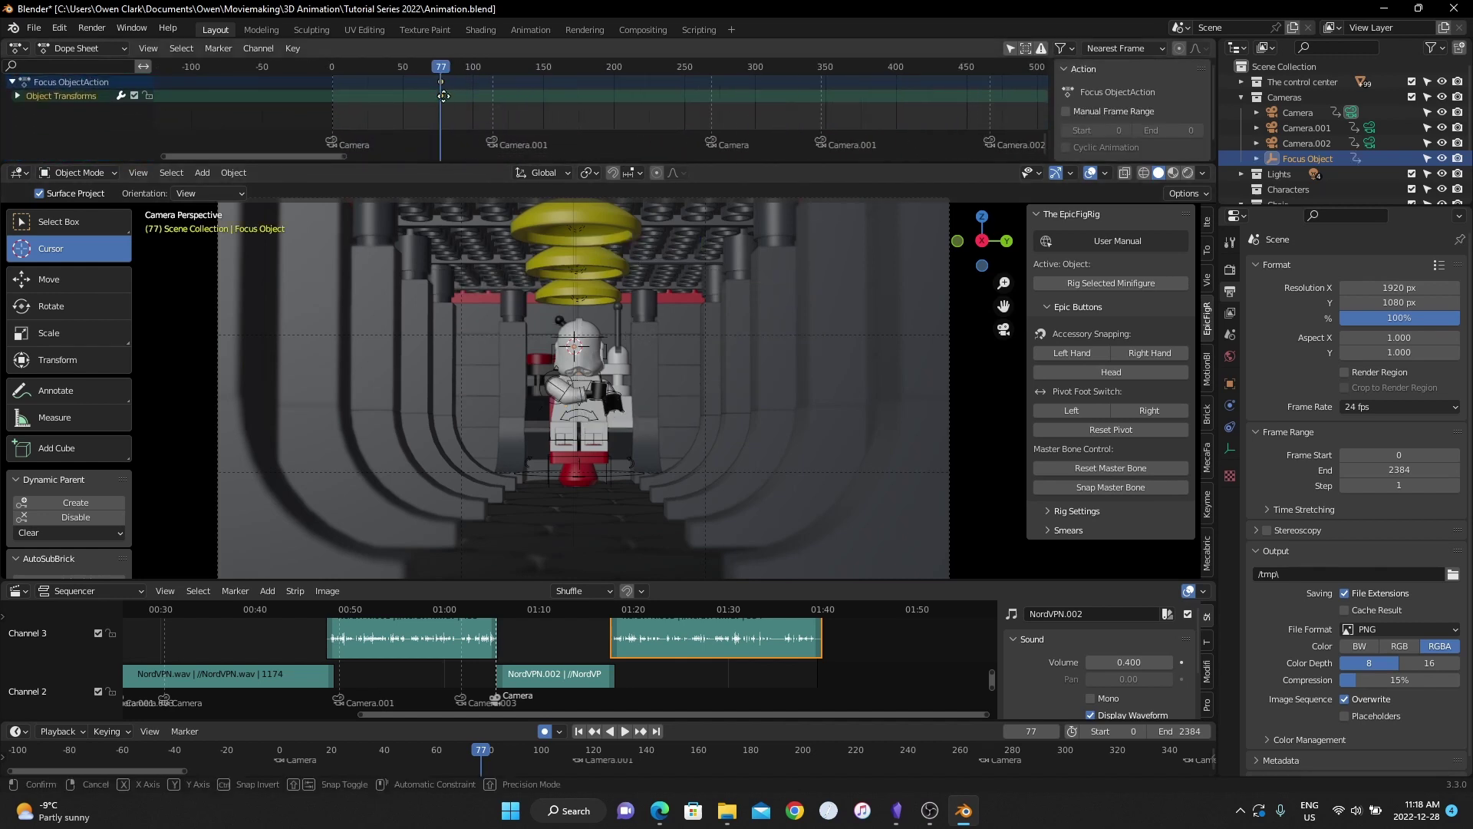
left_click(492, 102)
- Snap the Focus Object onto the helmet in the frame 114 close-up and play back to check
left_click(491, 68)
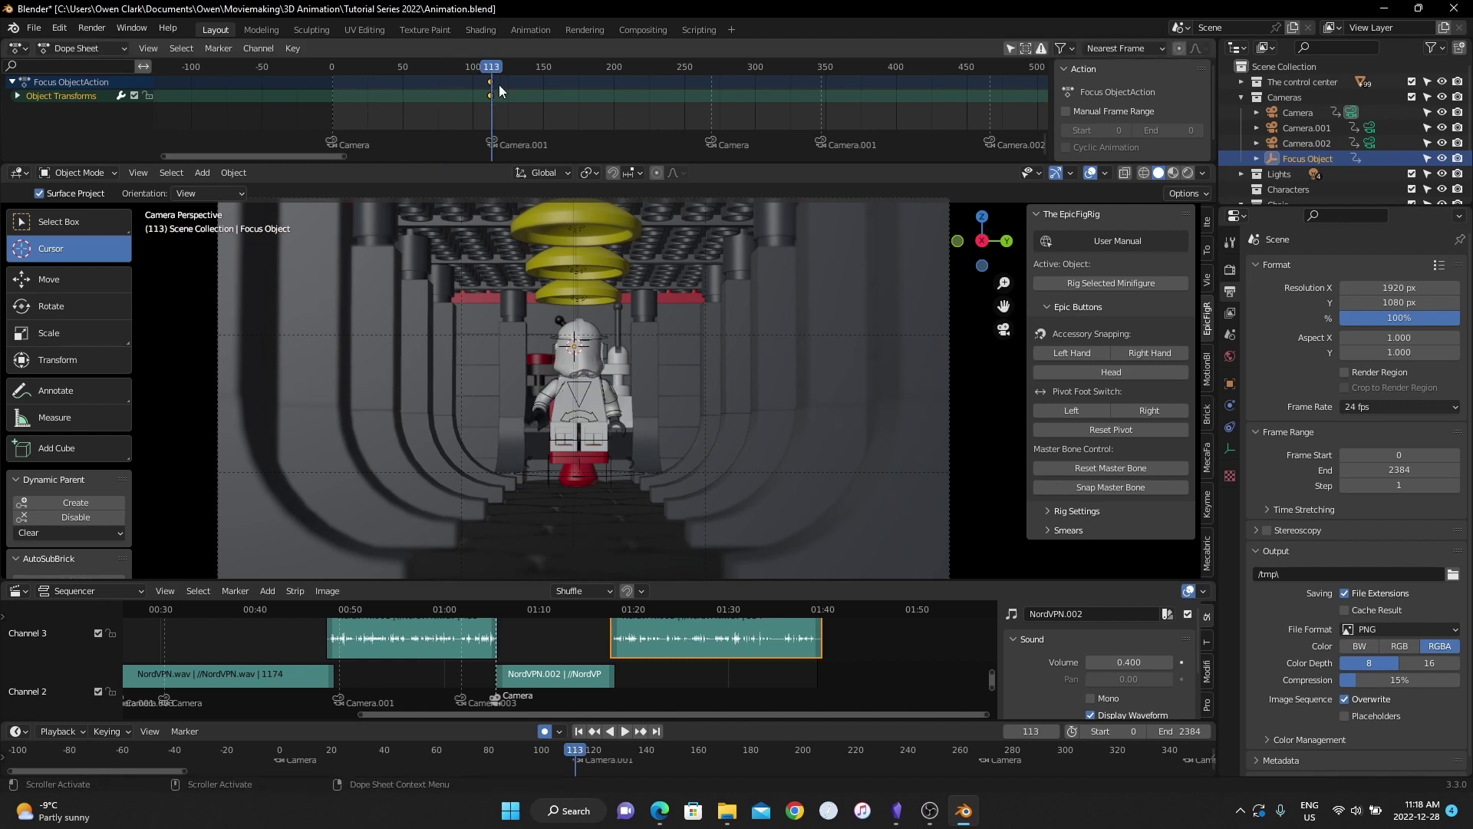
key("Right")
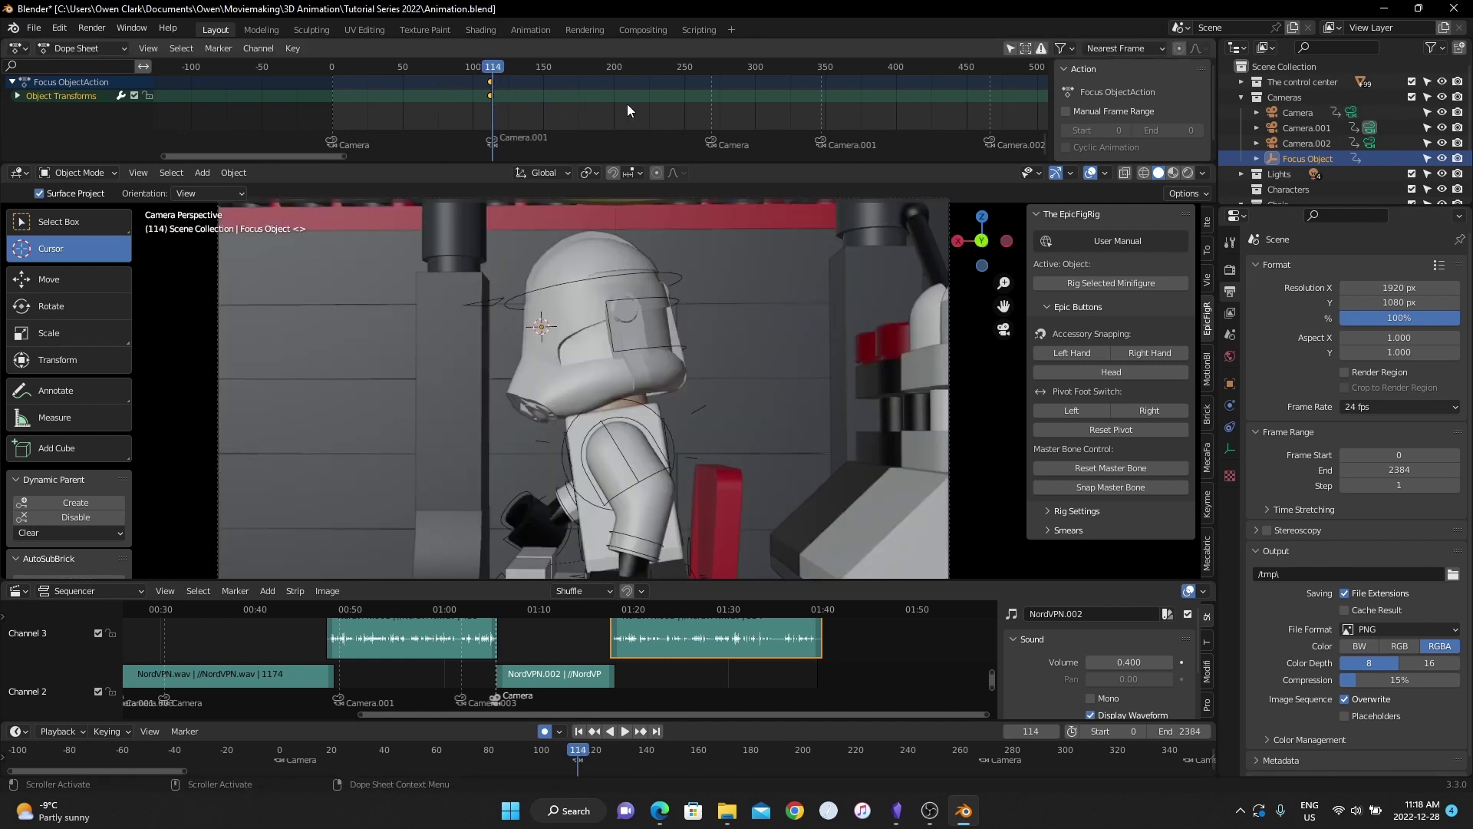
left_click(562, 314)
key("shift+s")
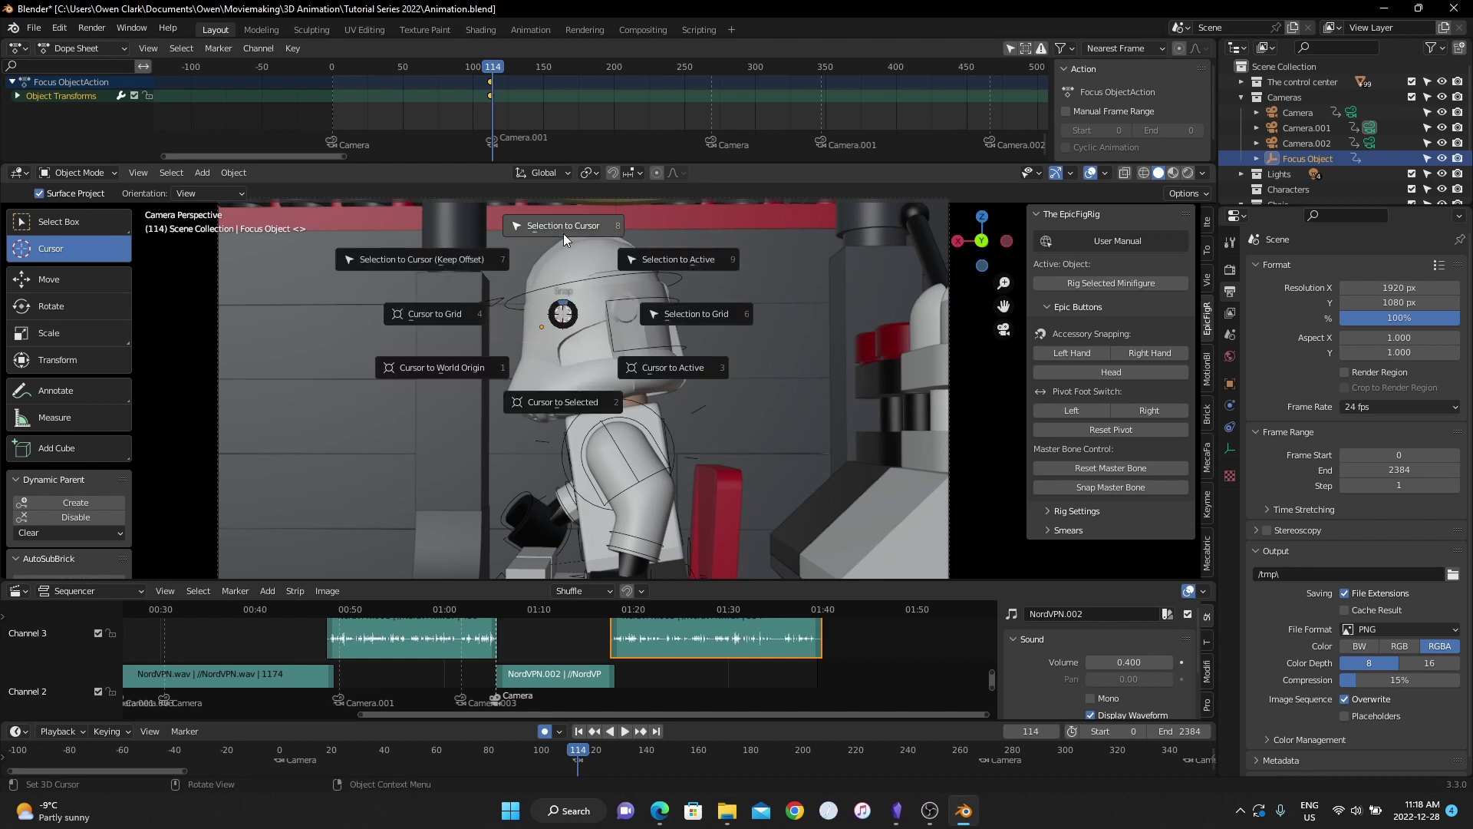
left_click(563, 234)
key("space")
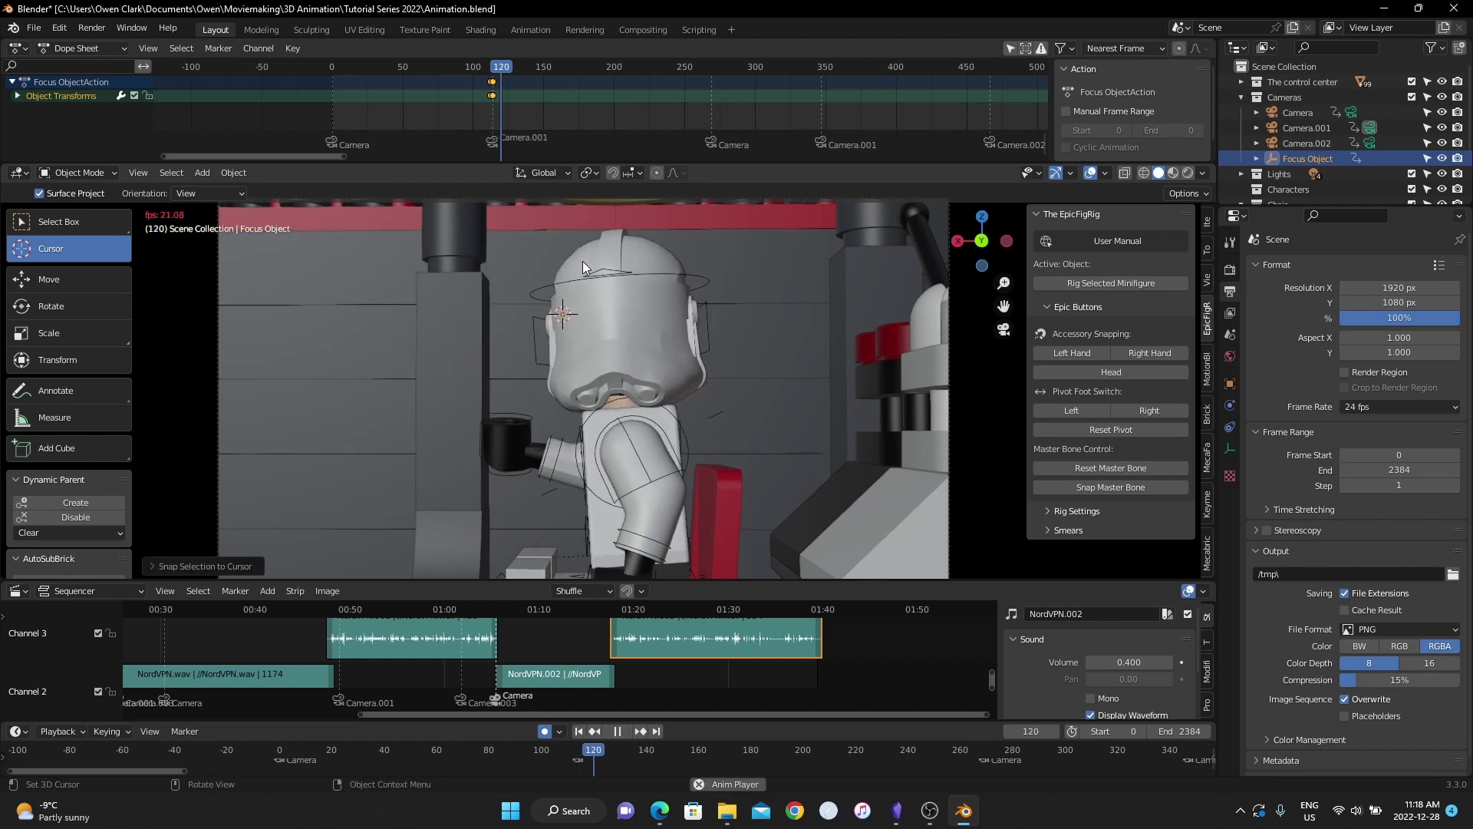
key("space")
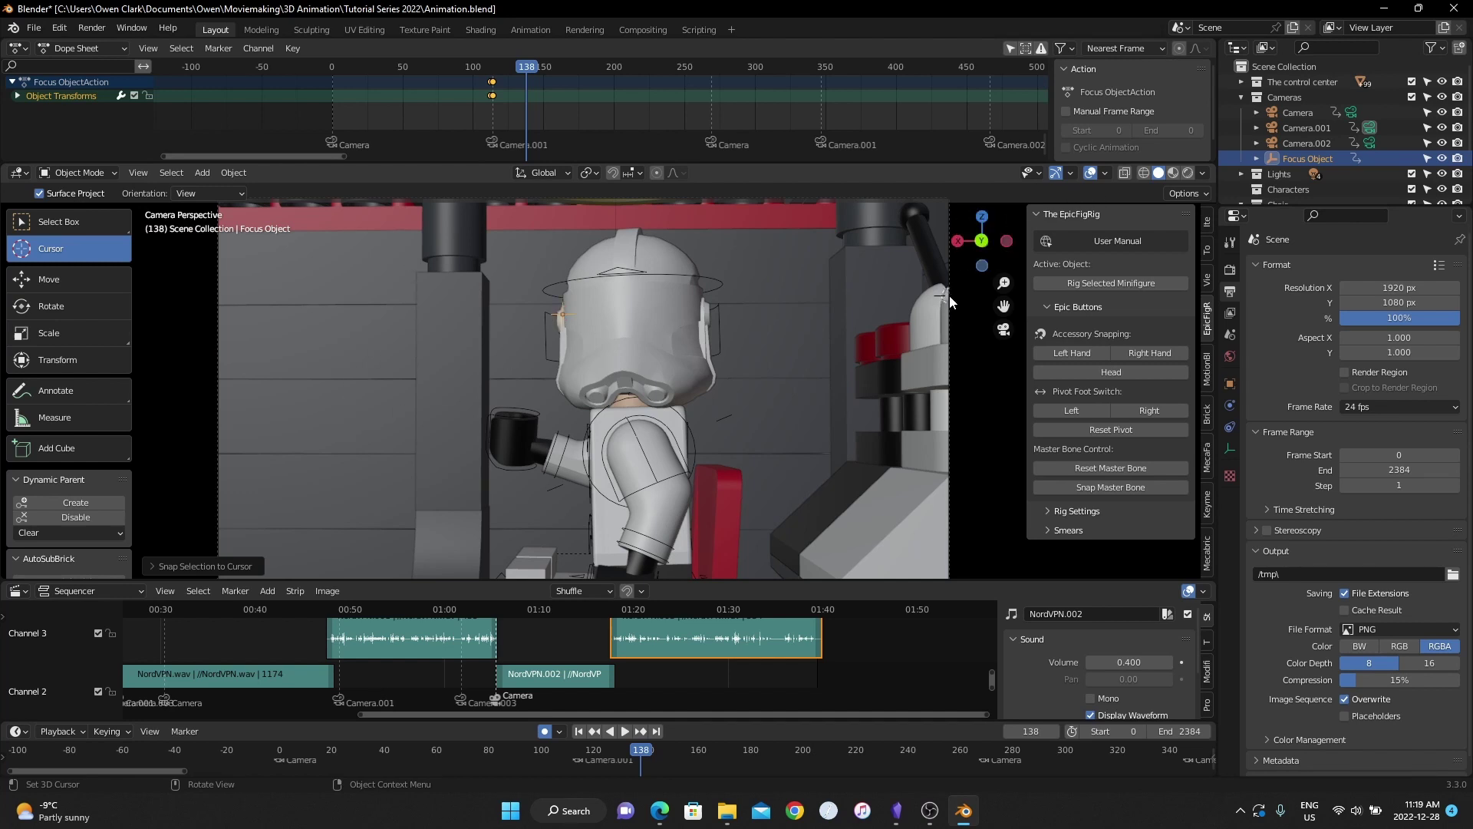
left_click(61, 221)
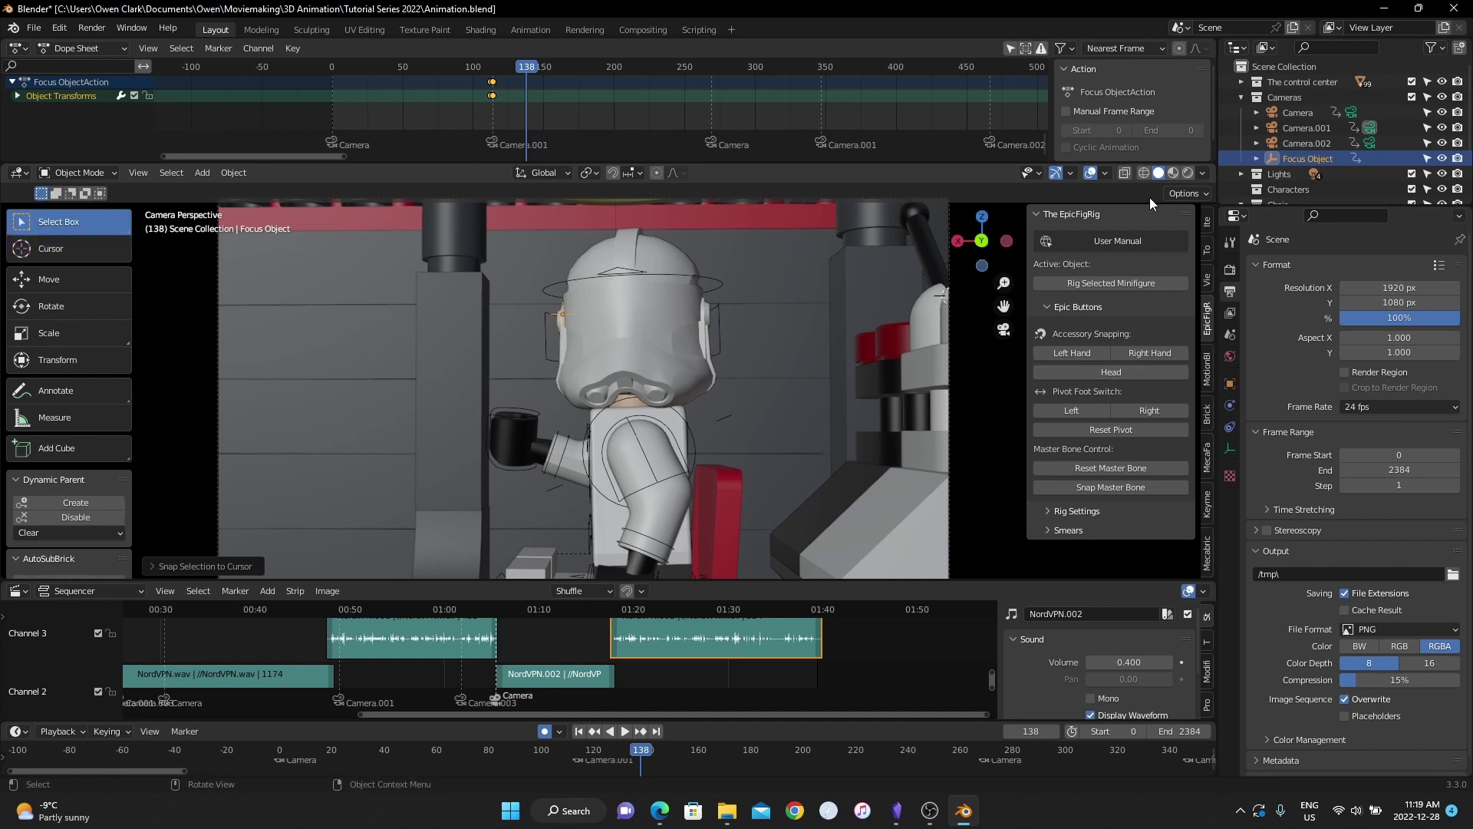
- Enable depth of field on Camera.001, focusing on Focus Object with F-Stop 0
left_click(1317, 128)
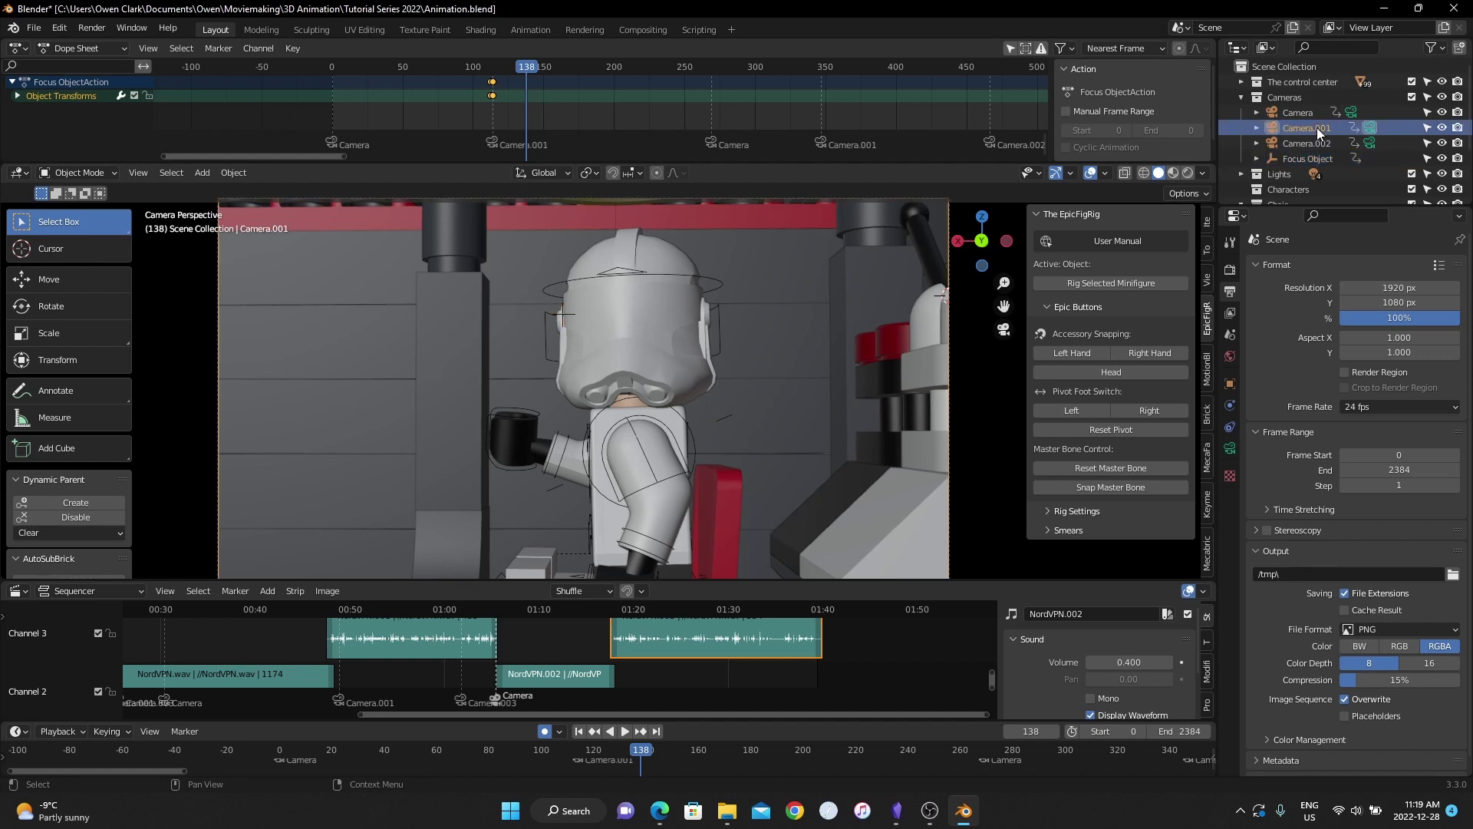
left_click(1230, 448)
scroll(1291, 536, "down", 5)
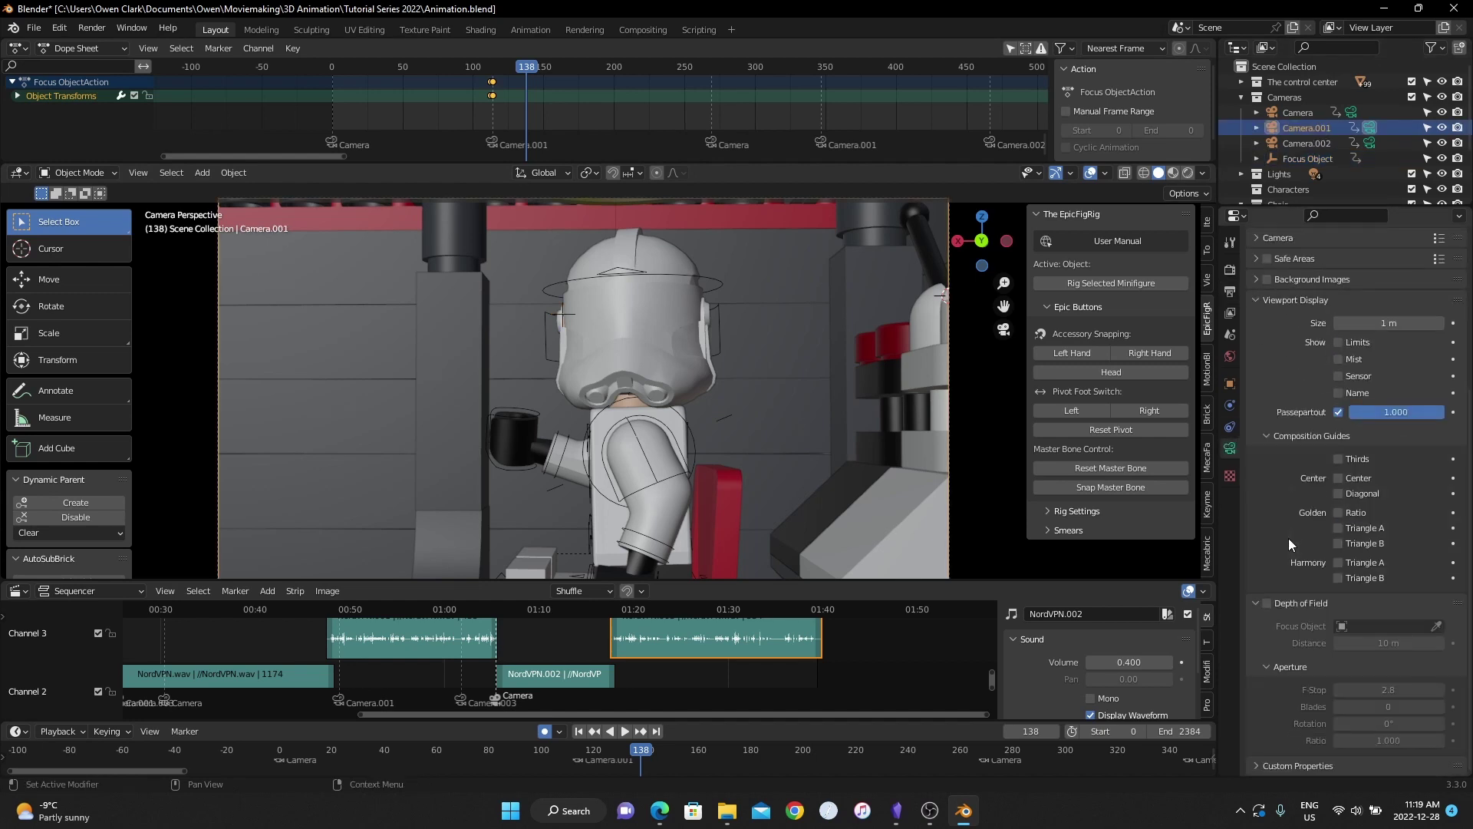
left_click(1266, 603)
left_click(1383, 628)
type("f")
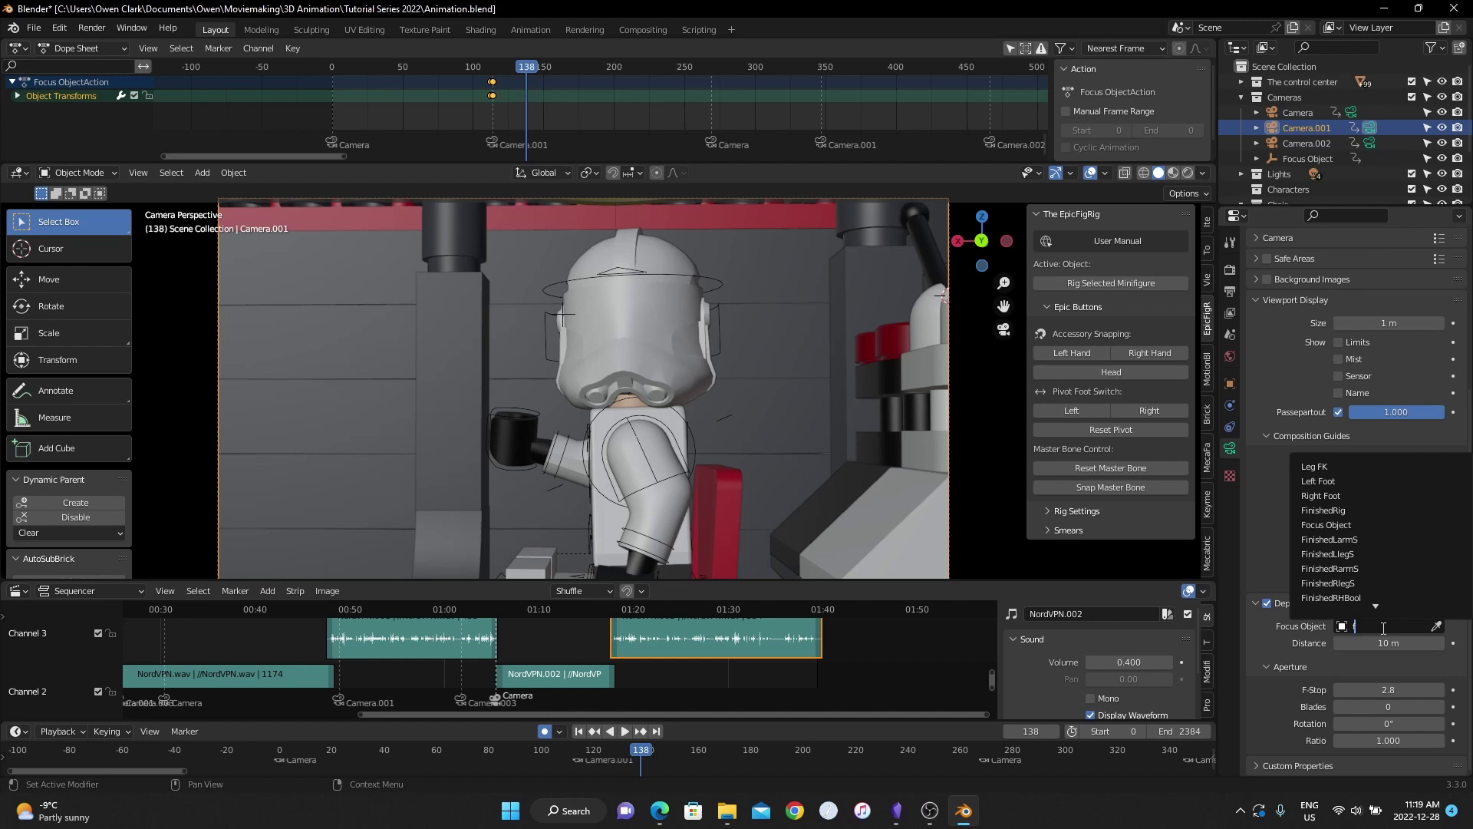
type("oc")
left_click(1335, 466)
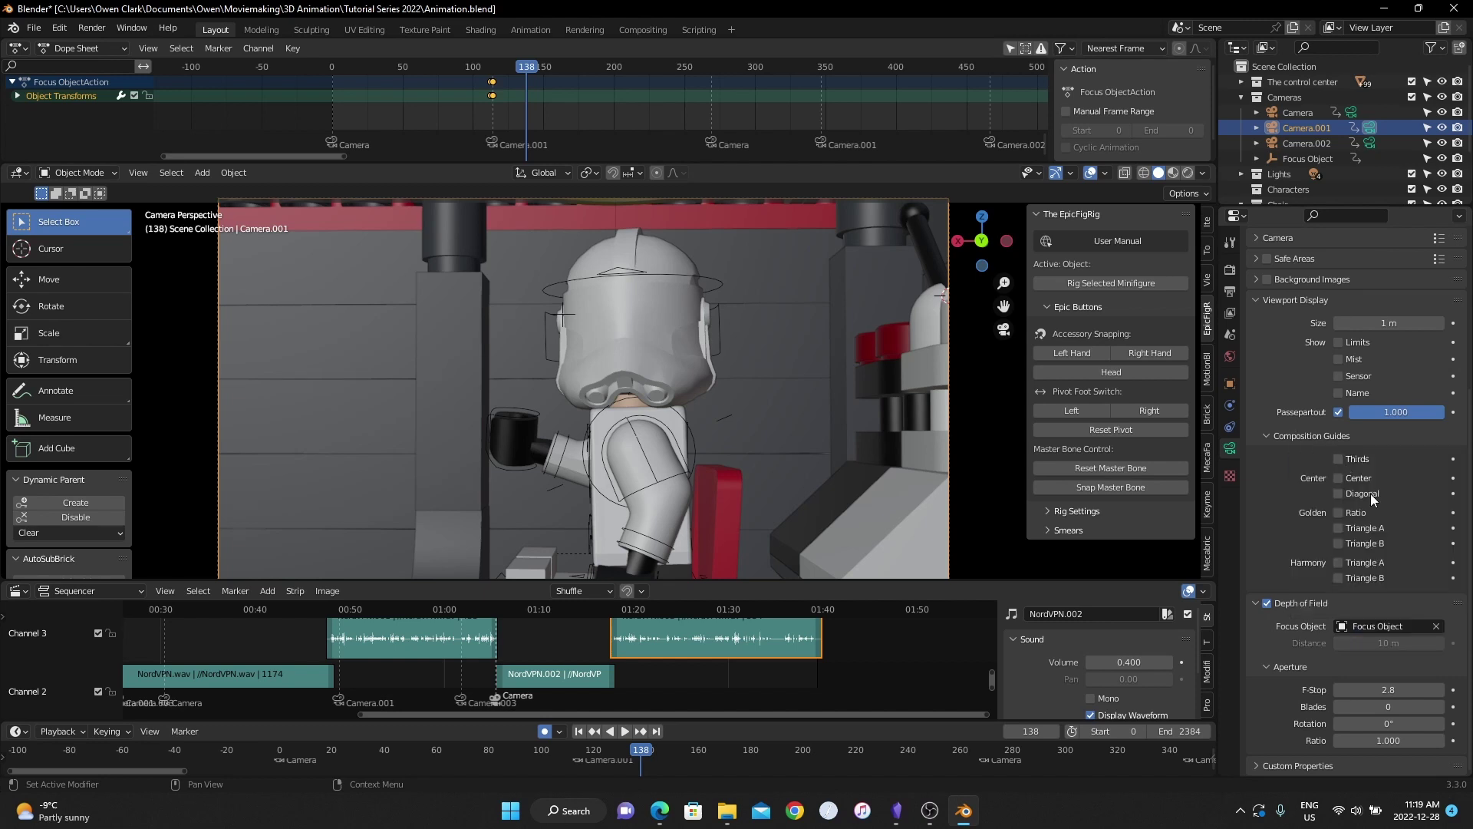
left_click(1395, 691)
type("0.03")
key("Return")
- Enable depth of field on Camera.002, focusing on Focus Object with F-Stop 0.03
left_click(1307, 142)
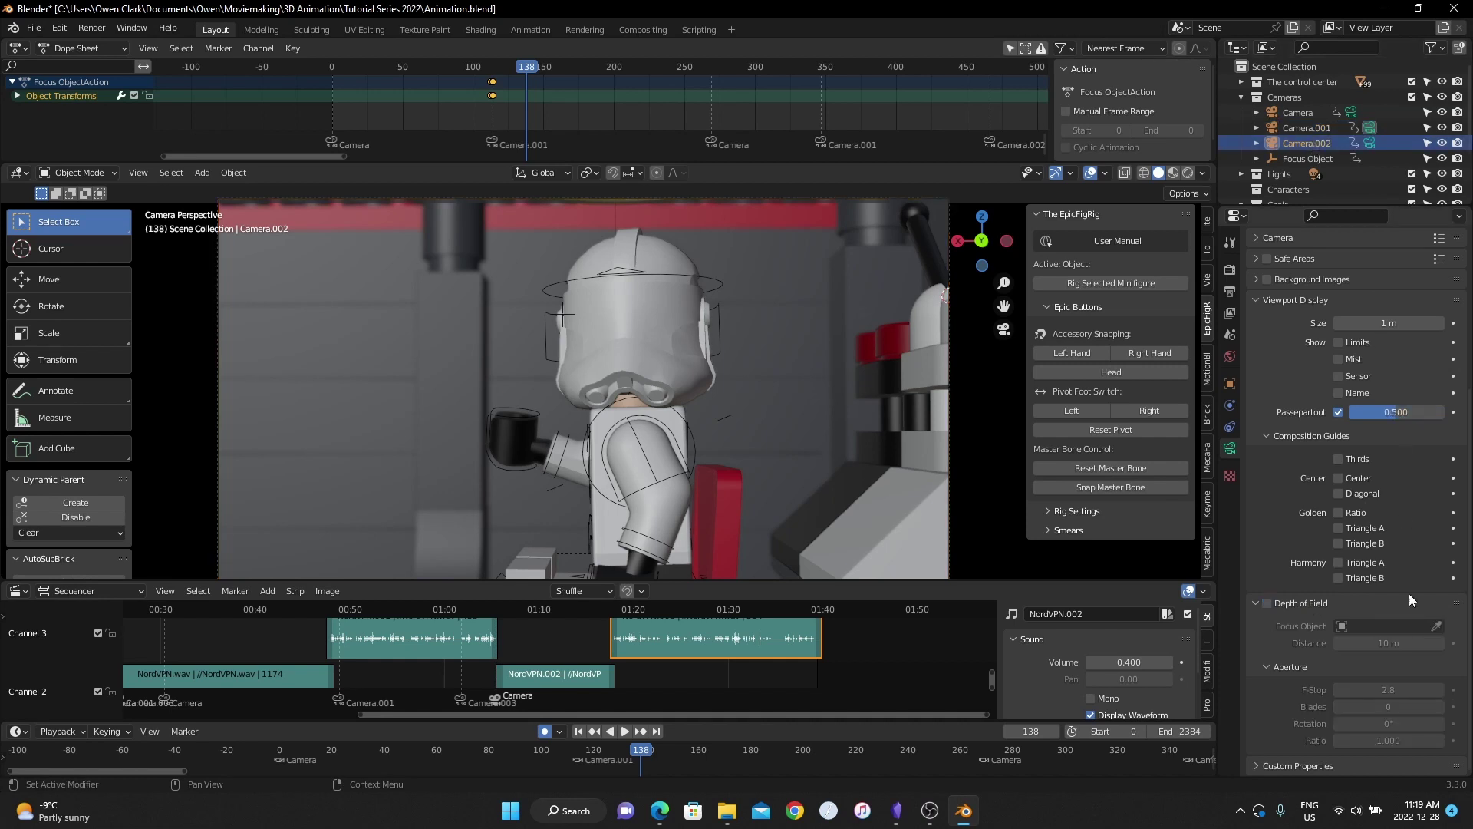
left_click(1267, 604)
left_click(1376, 627)
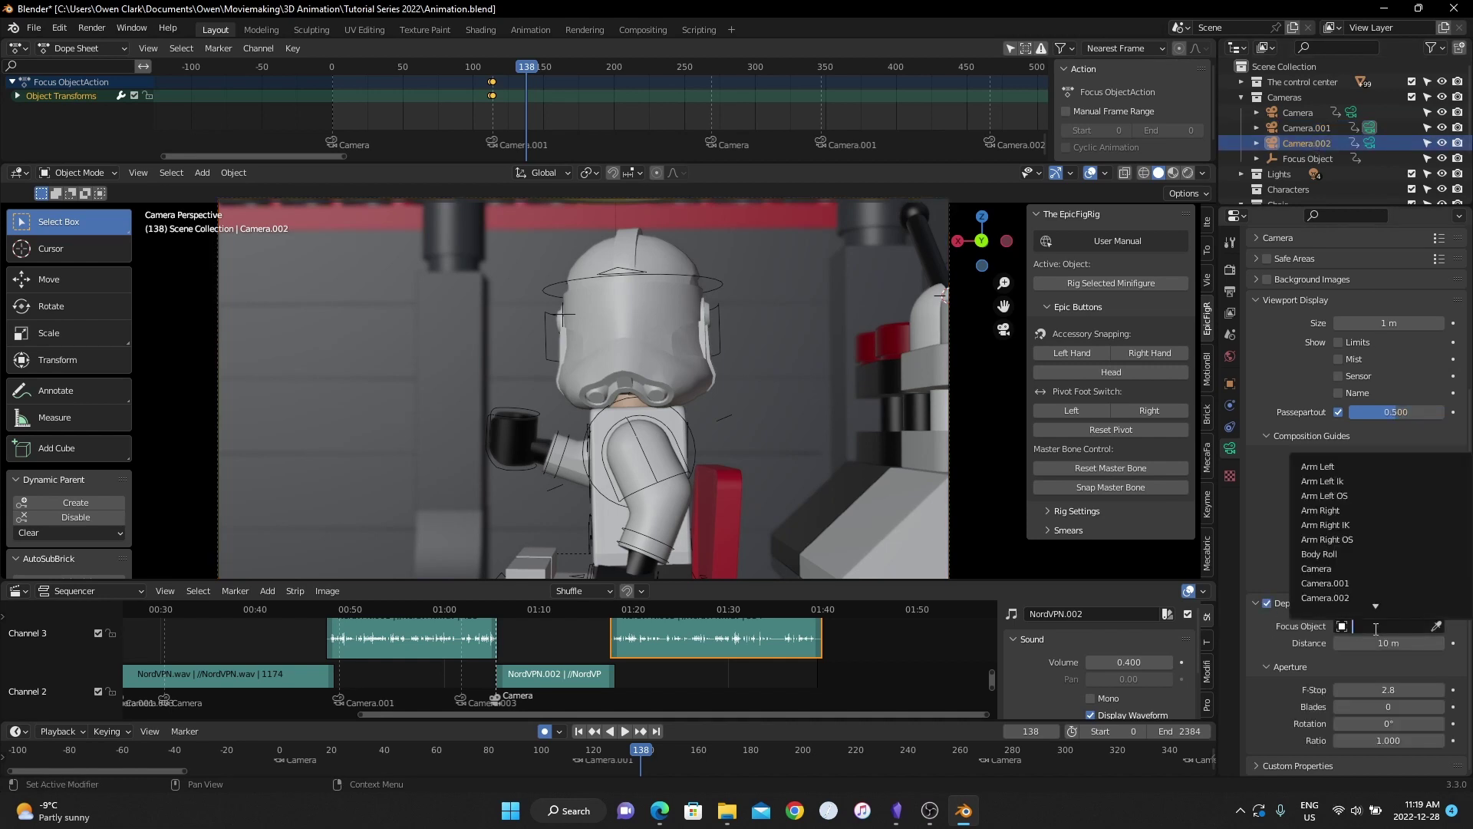
type("focu")
left_click(1325, 467)
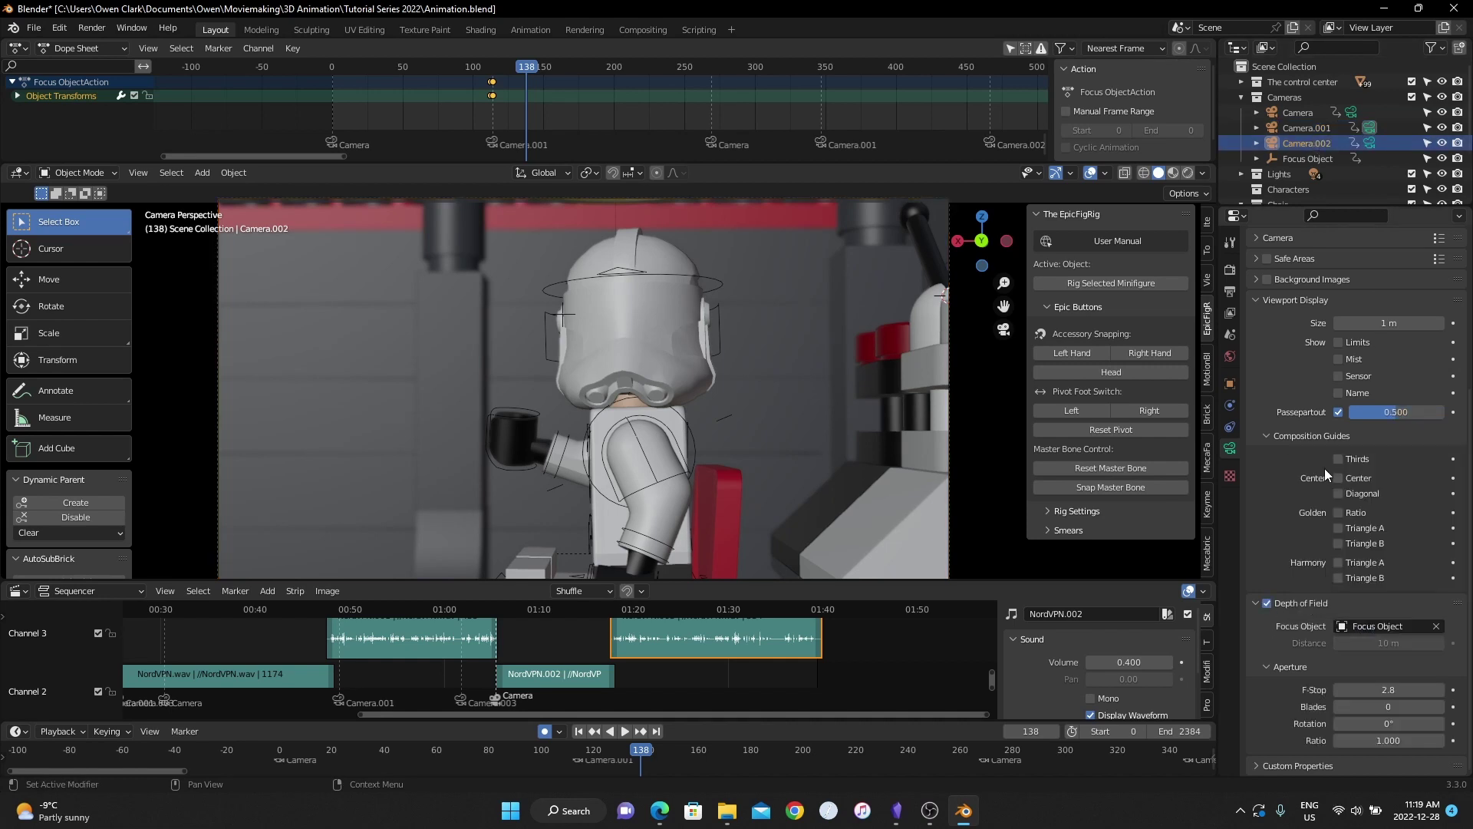
left_click(1397, 689)
type("0.03")
key("Return")
scroll(1294, 153, "down", 3)
left_click(1292, 188)
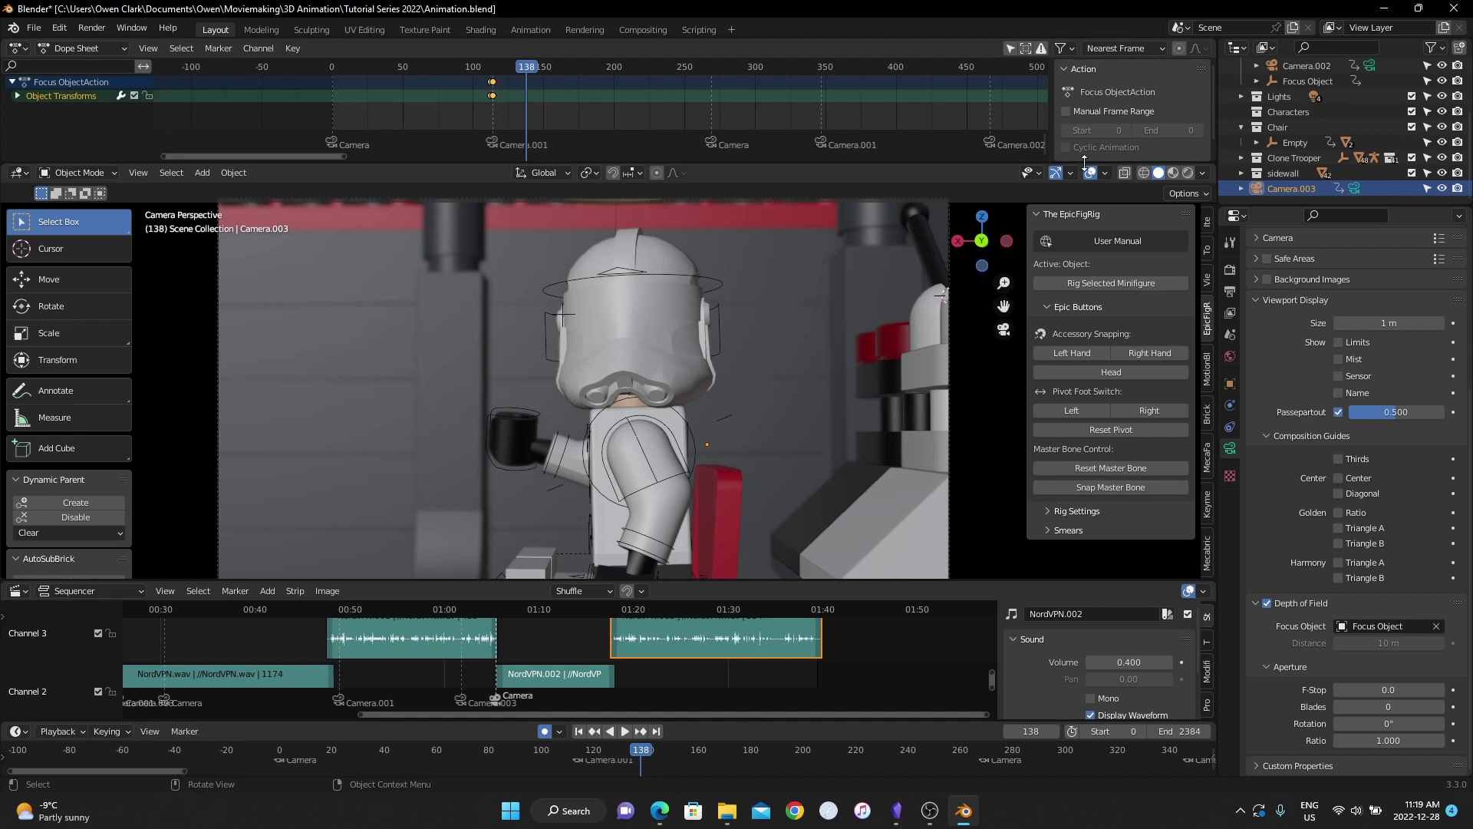
- Move Camera.003 in with the other cameras and snap the Focus Object to the head at frame 115
left_click_drag(1279, 188, 1301, 75)
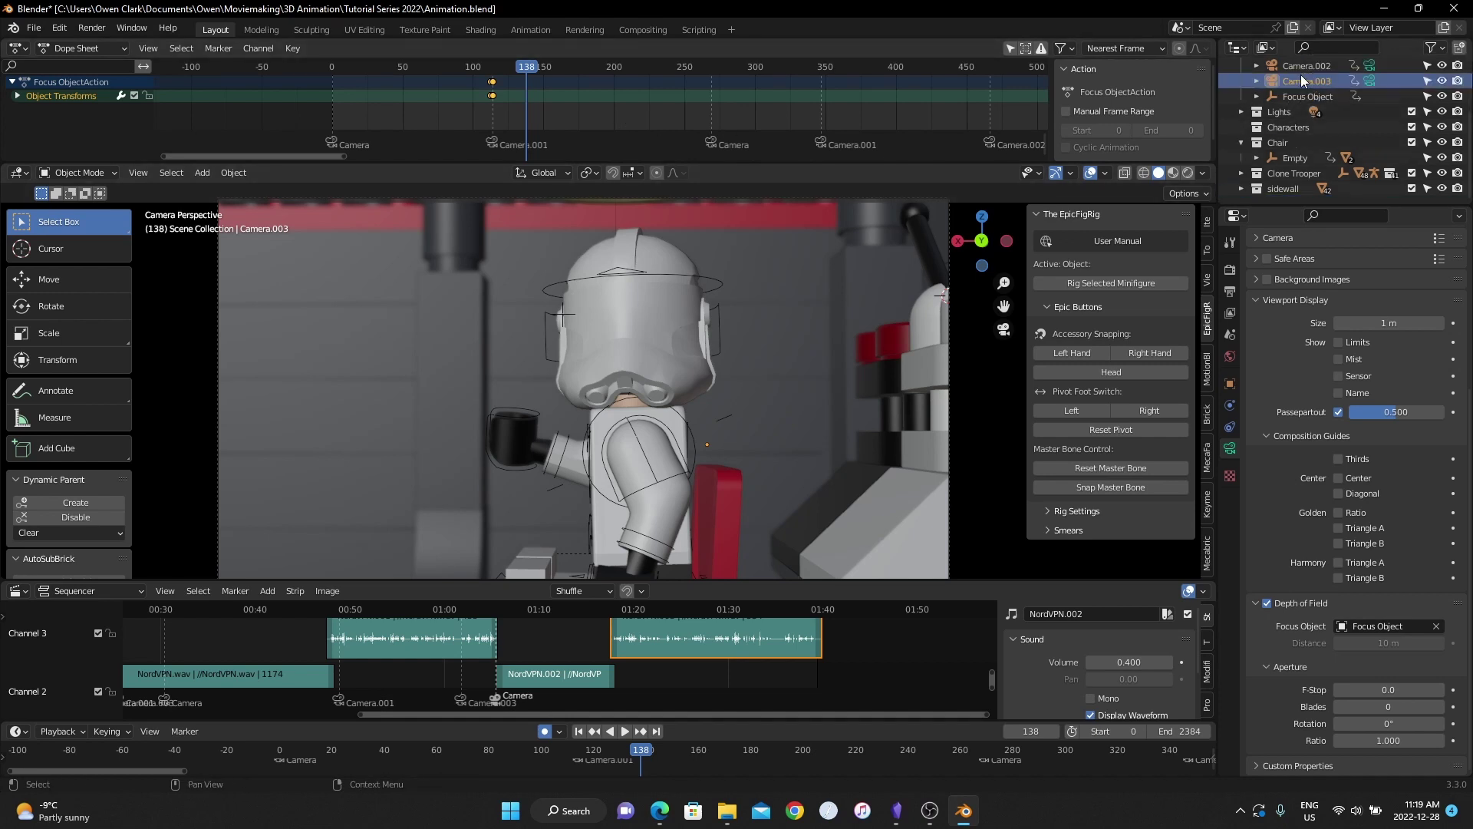
left_click(1306, 95)
left_click(67, 248)
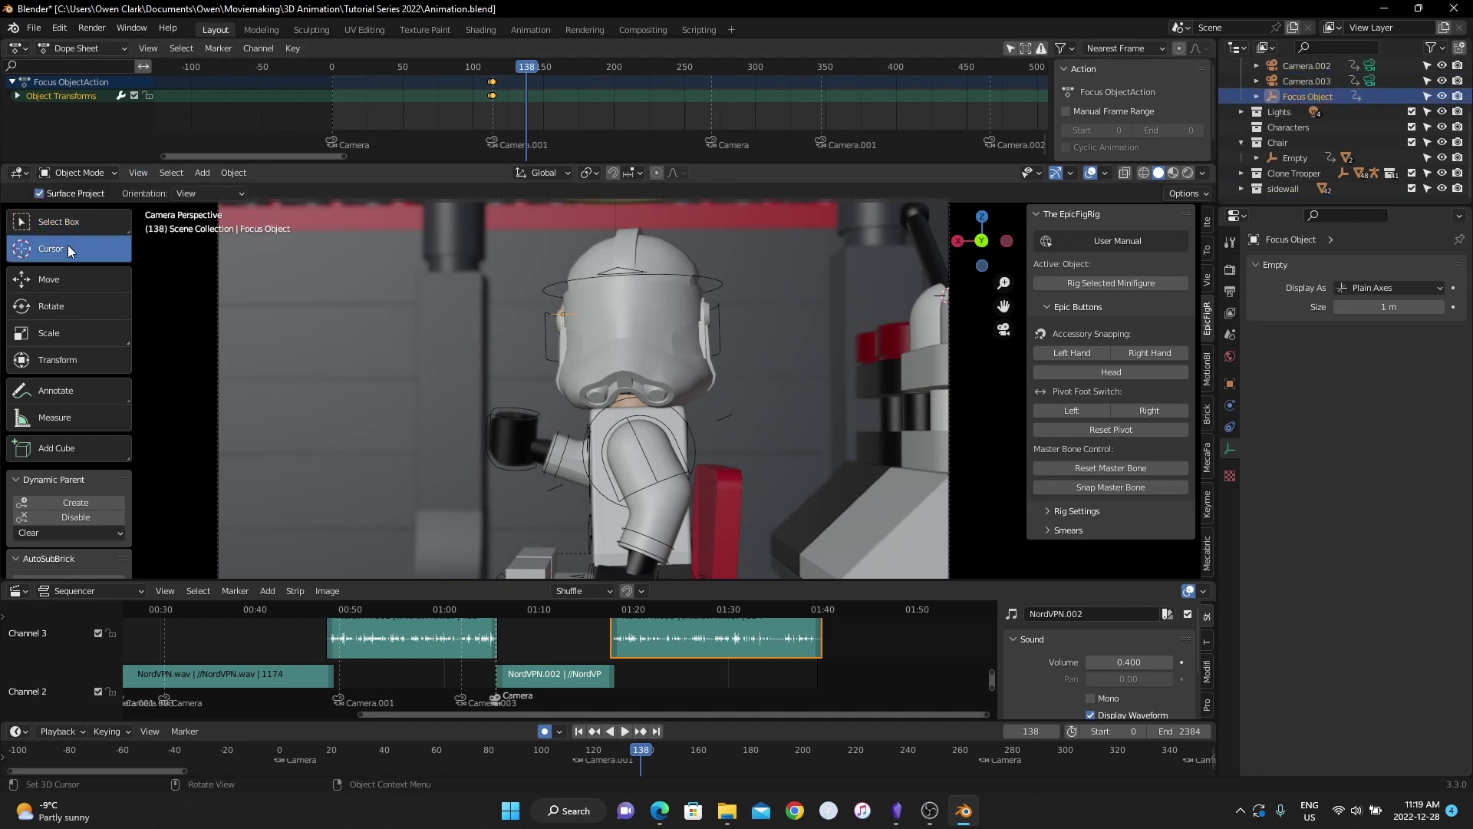
left_click(493, 74)
key("space")
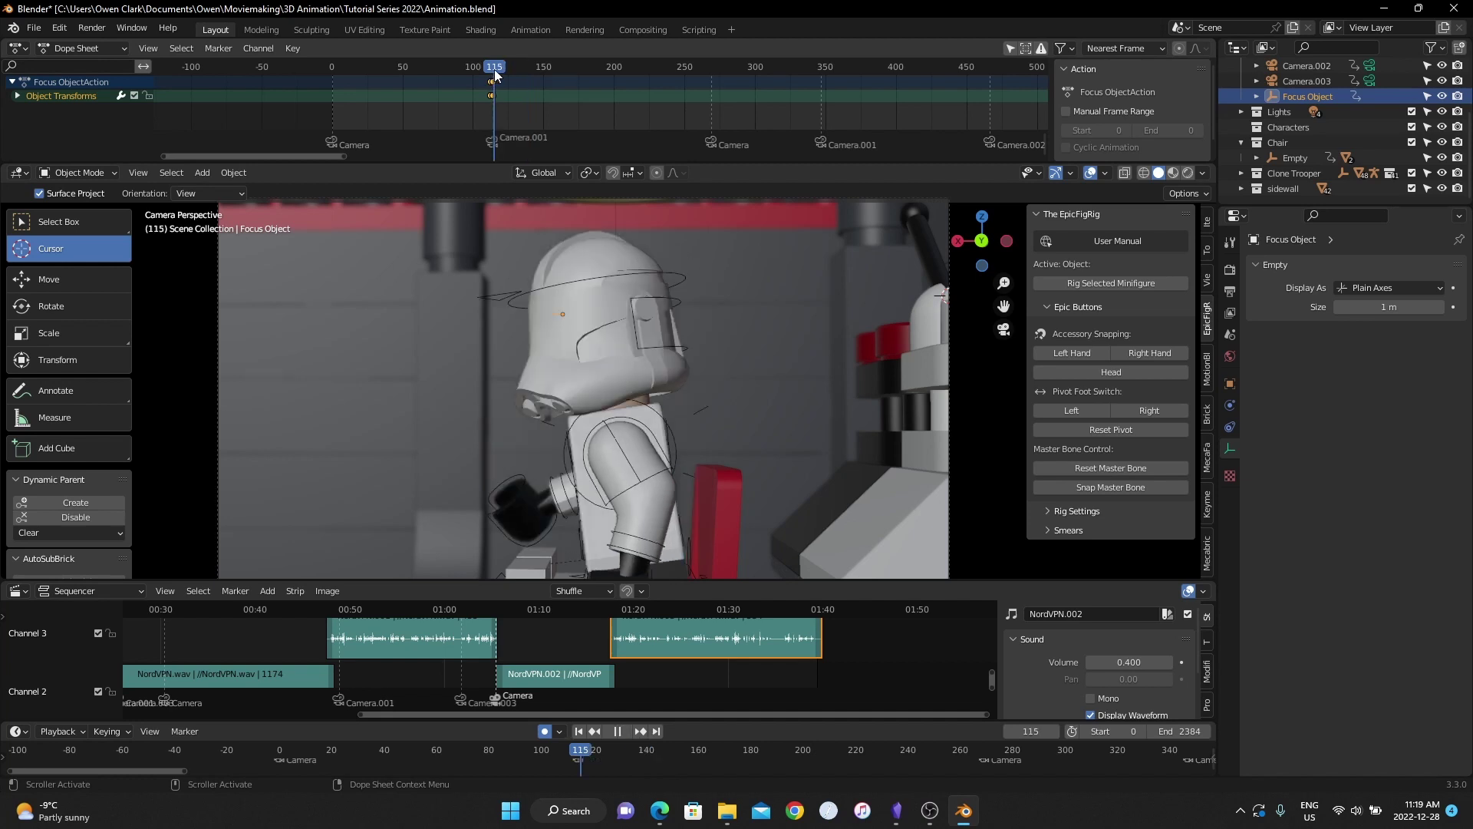
scroll(495, 74, "up", 8)
key("space")
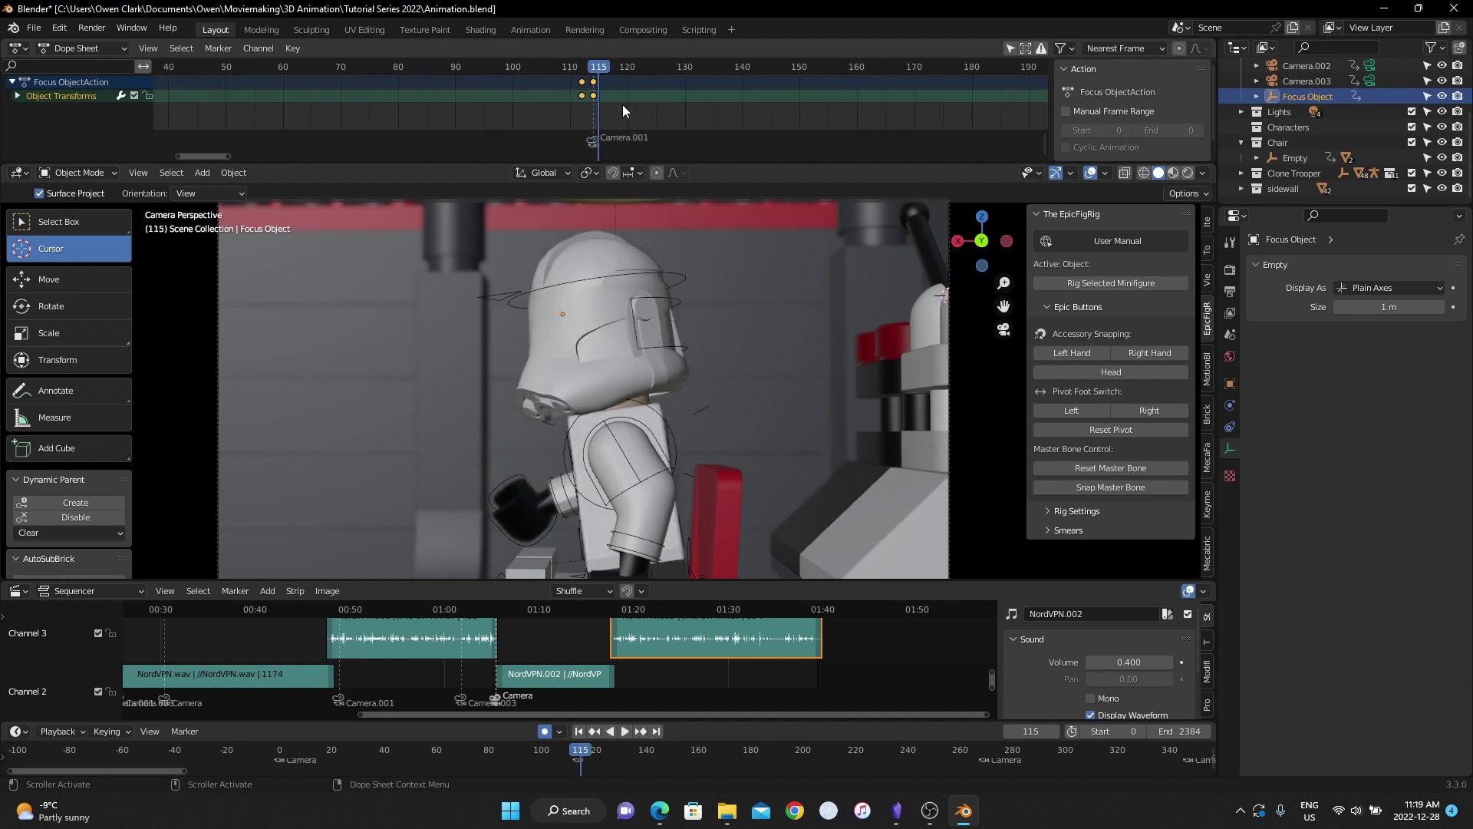
key("space")
key("space")
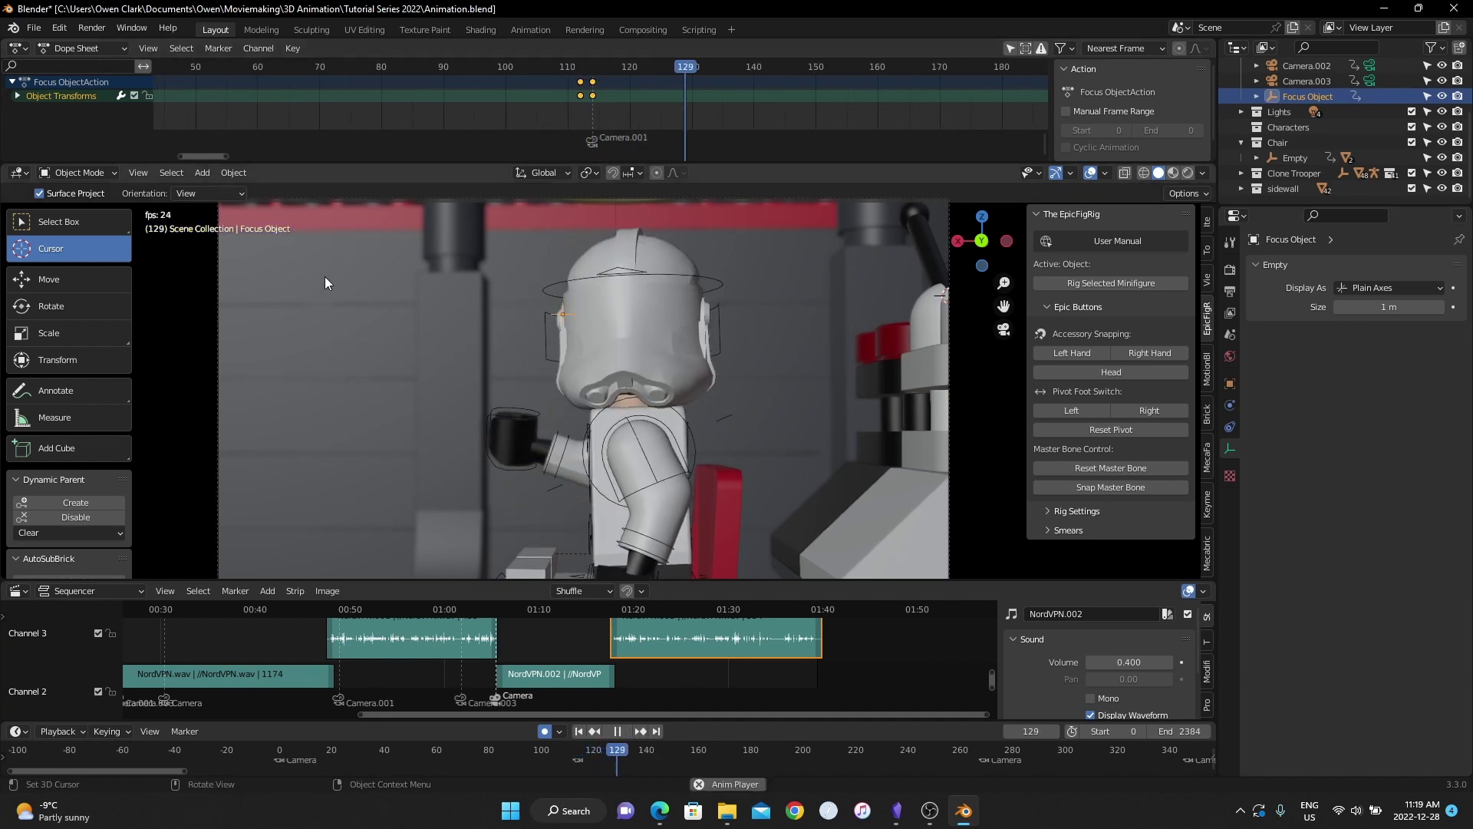
key("shift+s")
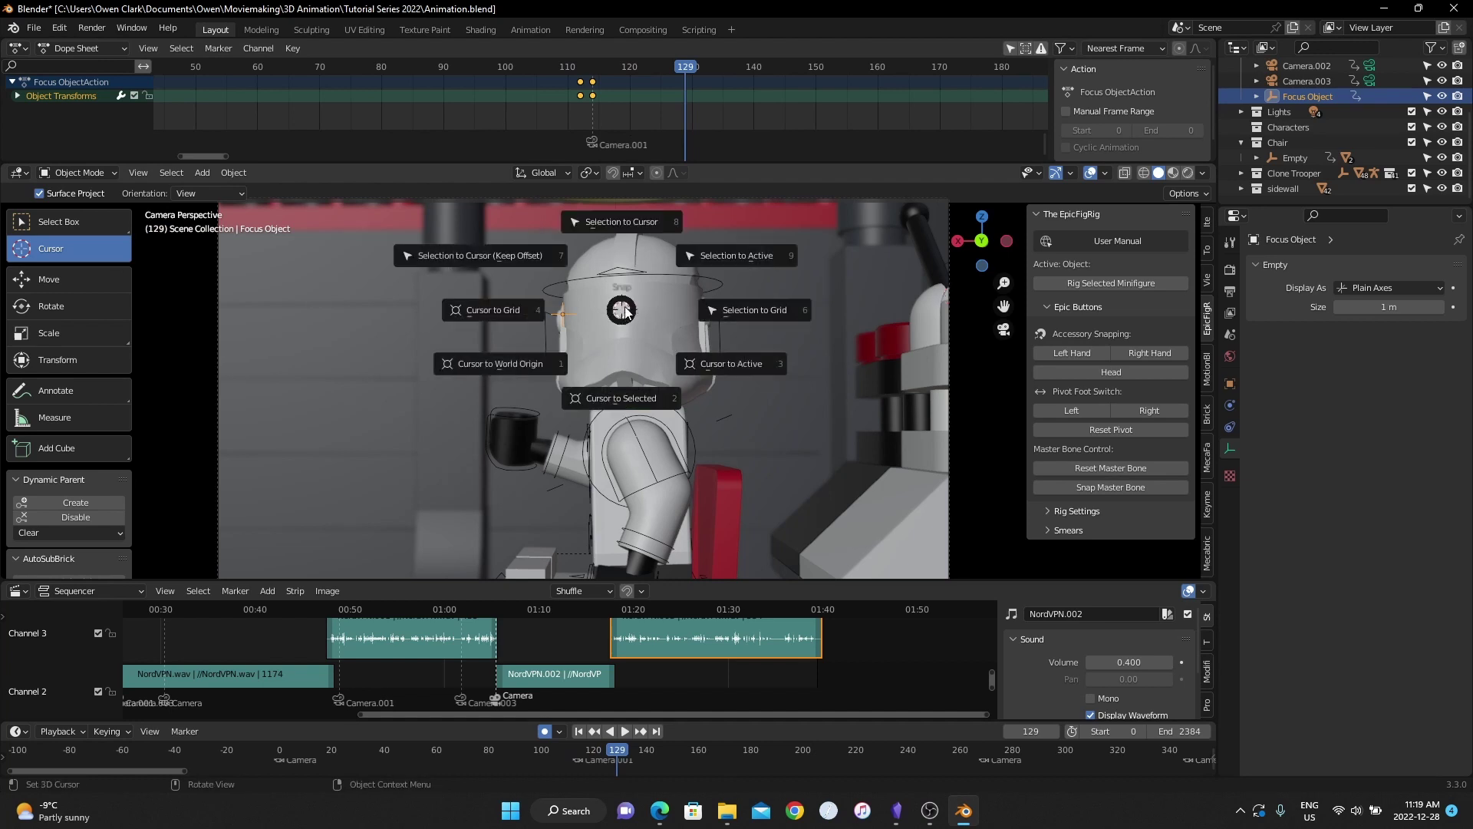
left_click(617, 230)
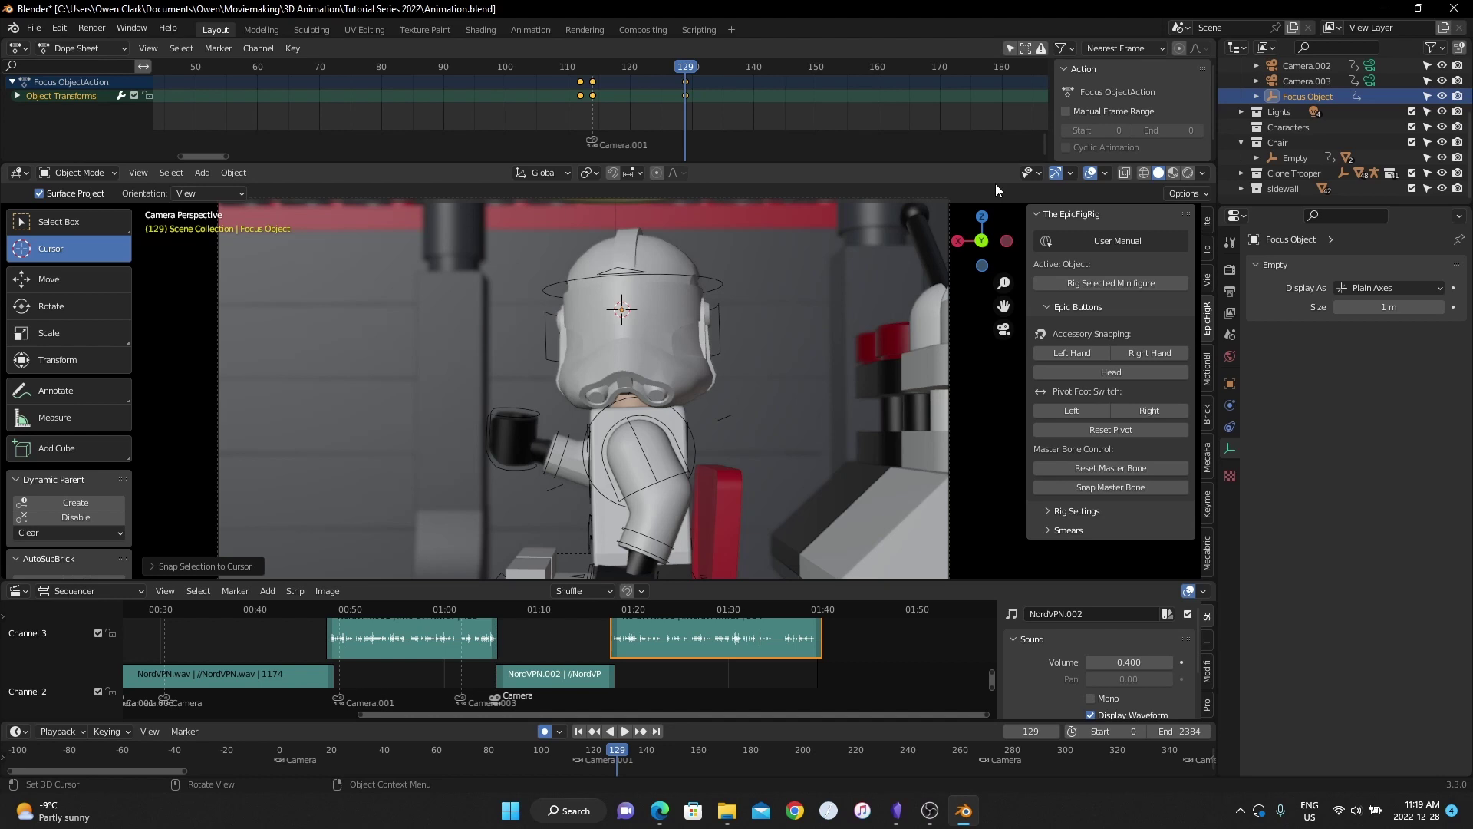
- Keyframe the Focus Object at frame 269, then snap it onto the minifigure's head at frame 270
left_click(1089, 173)
key("Home")
key("space")
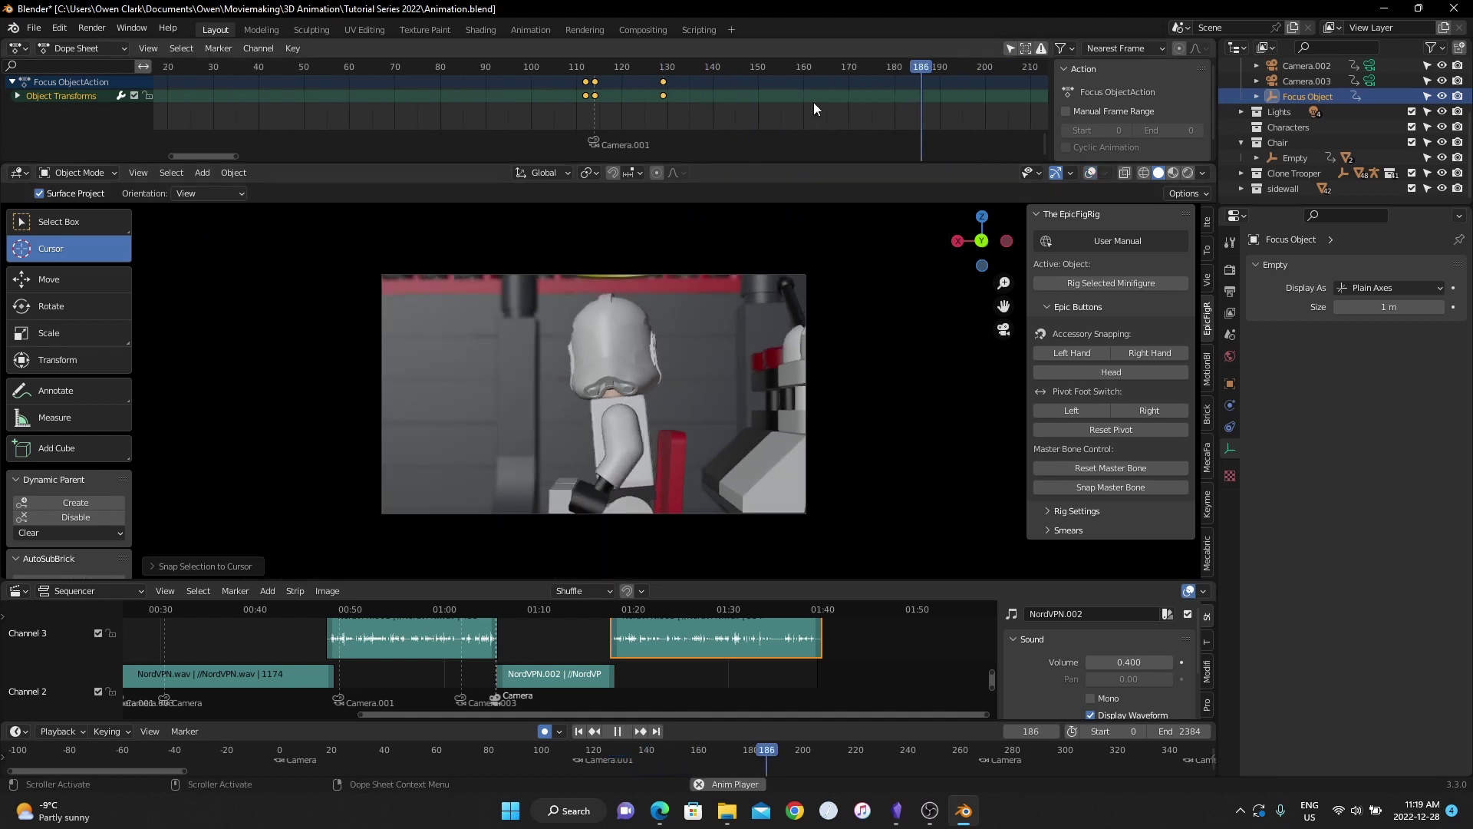
scroll(815, 105, "down", 3)
scroll(821, 106, "down", 4)
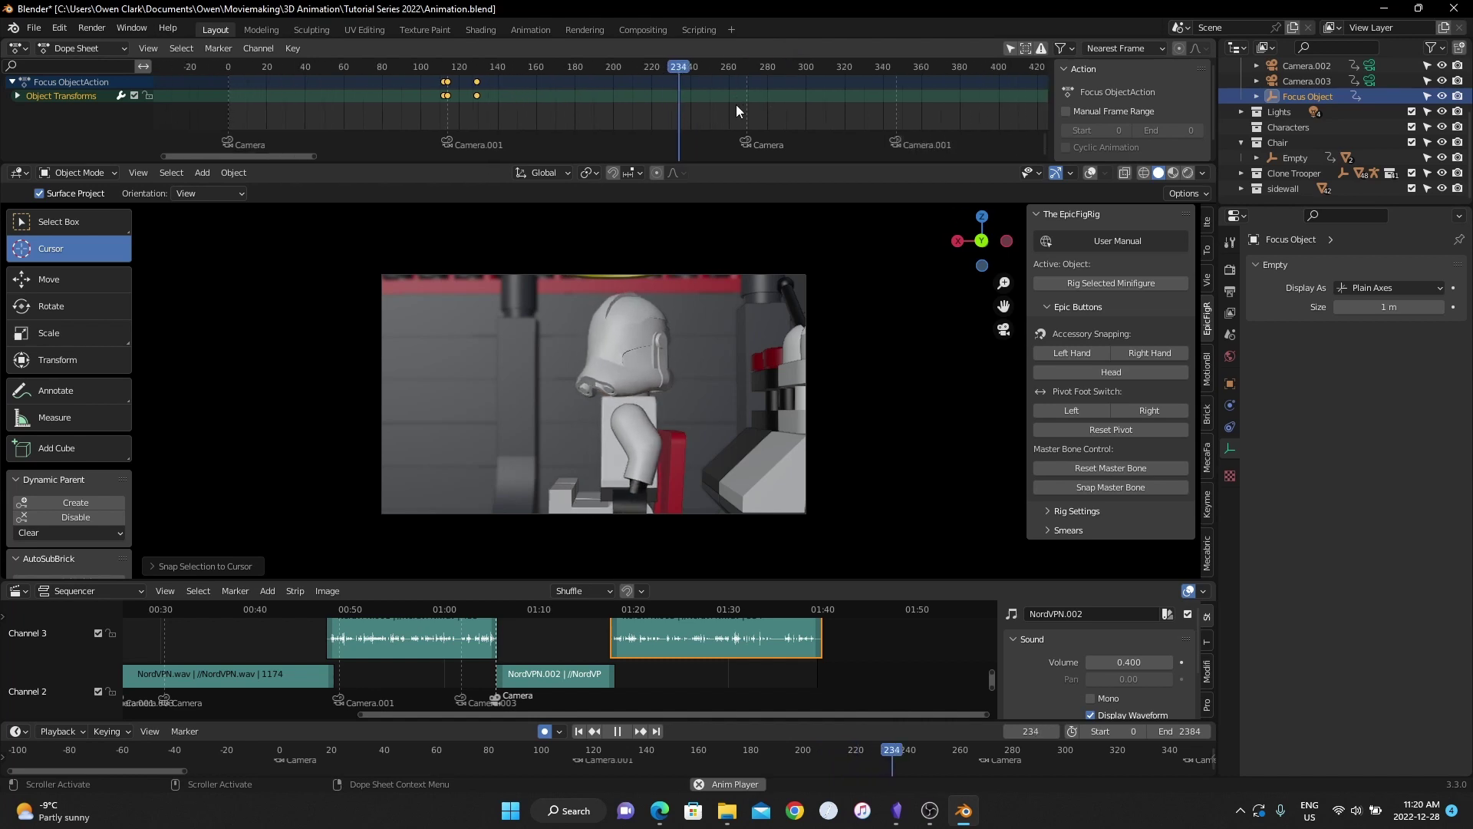
key("space")
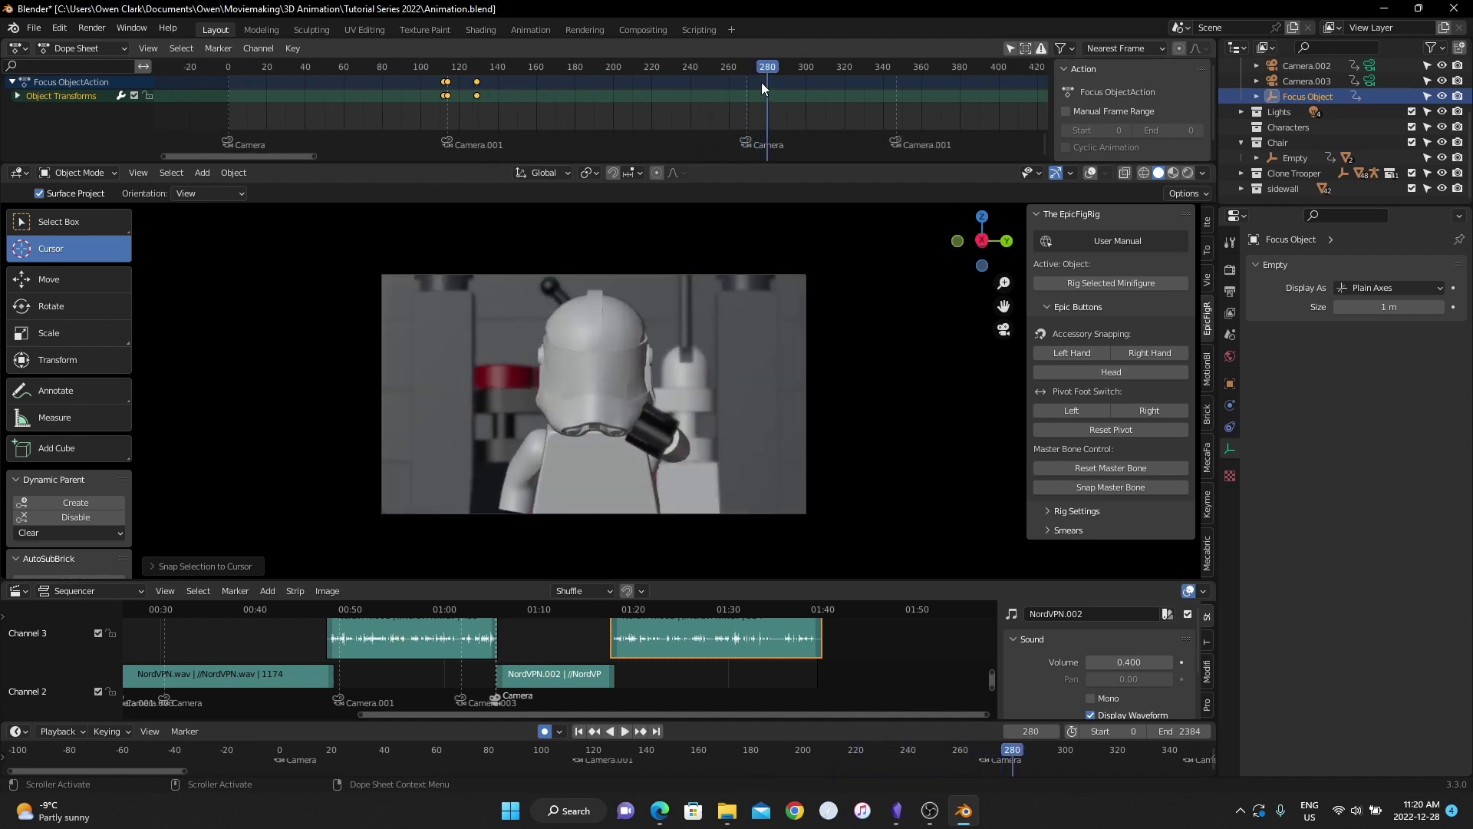
left_click(747, 67)
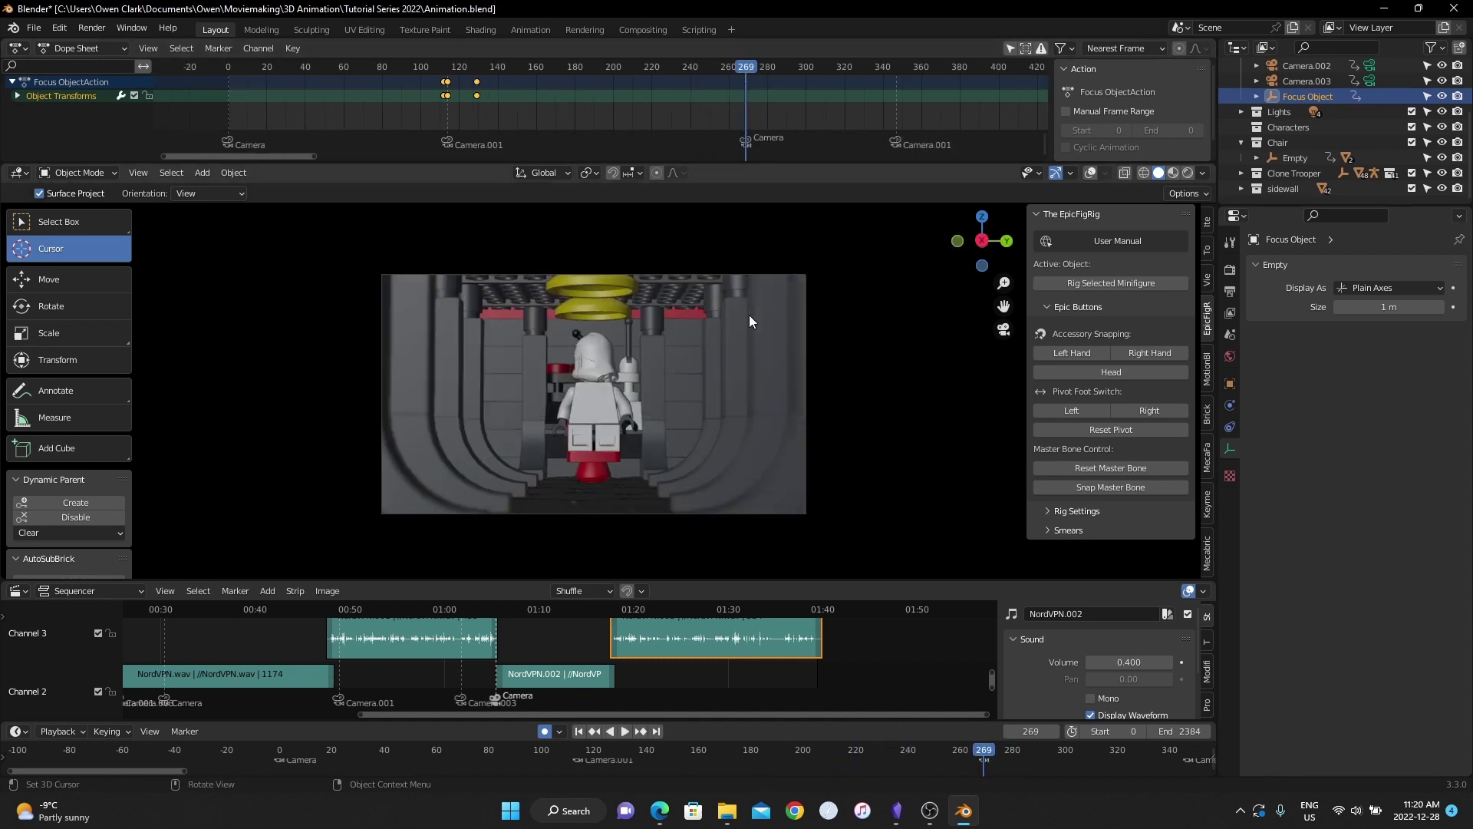
key("i")
key("Right")
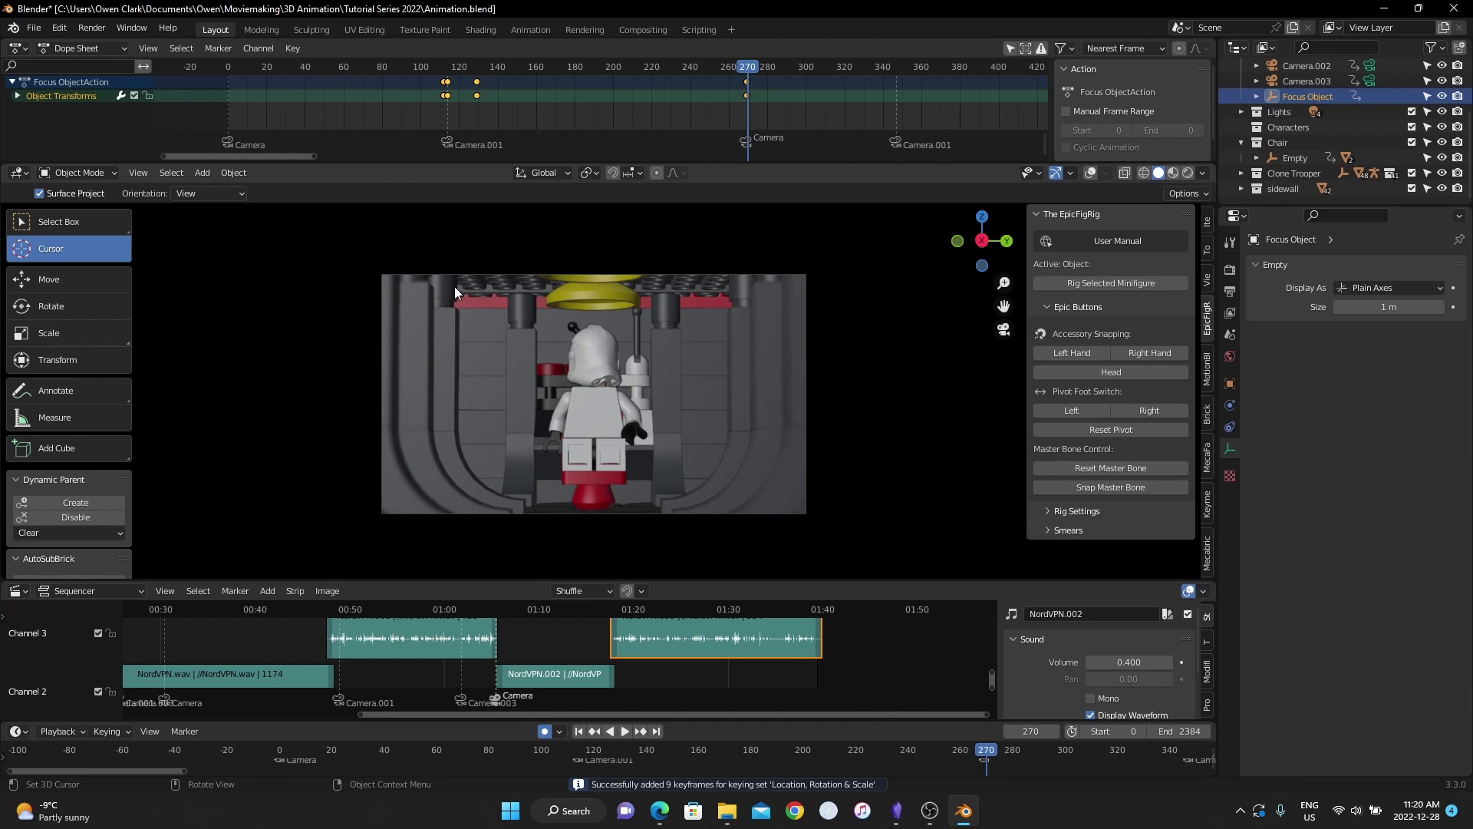
left_click(600, 359)
key("shift+s")
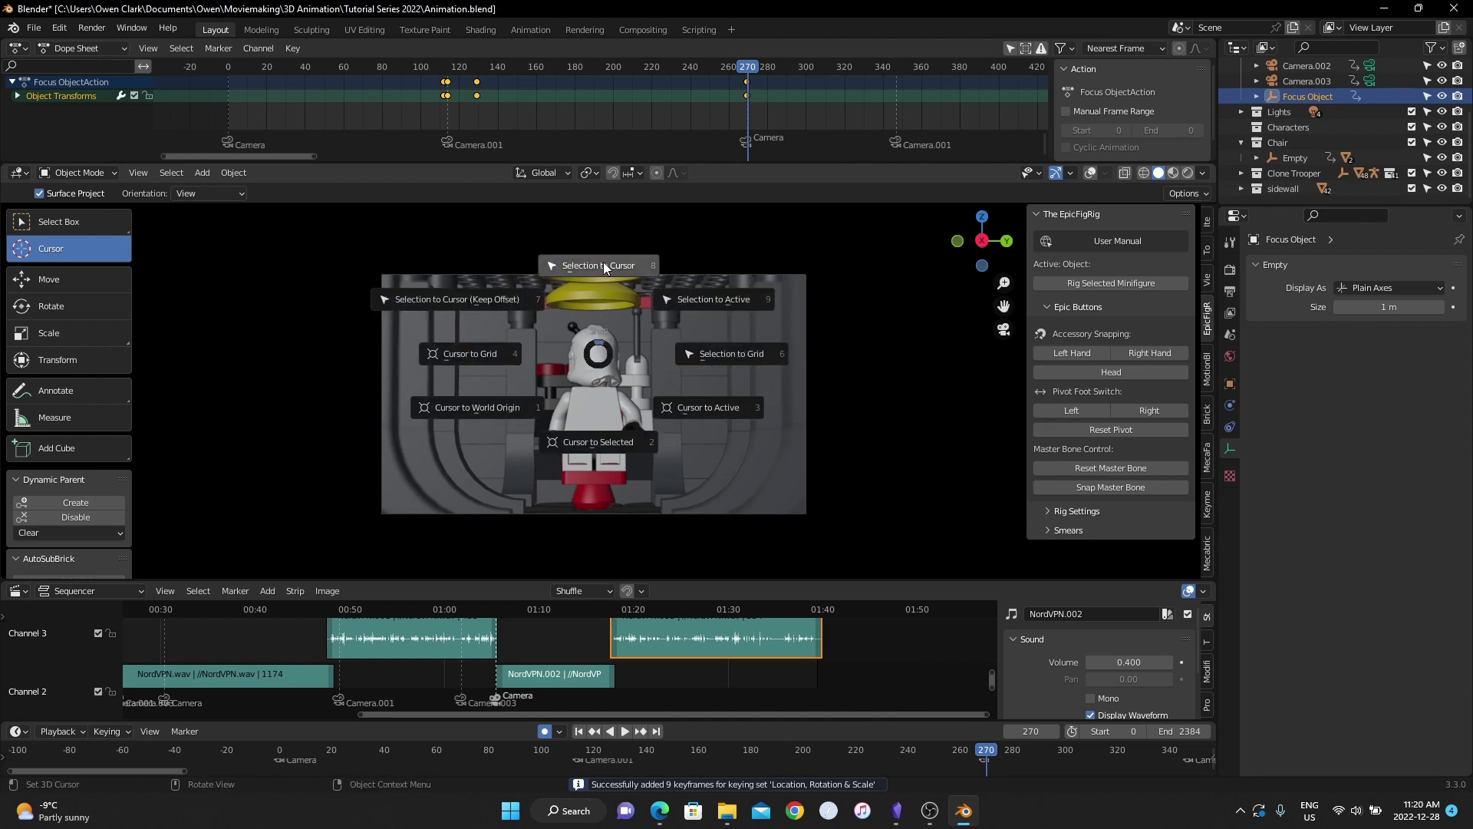
left_click(604, 264)
- Keyframe the Focus Object at frame 315, then snap and keyframe it at frame 323
key("space")
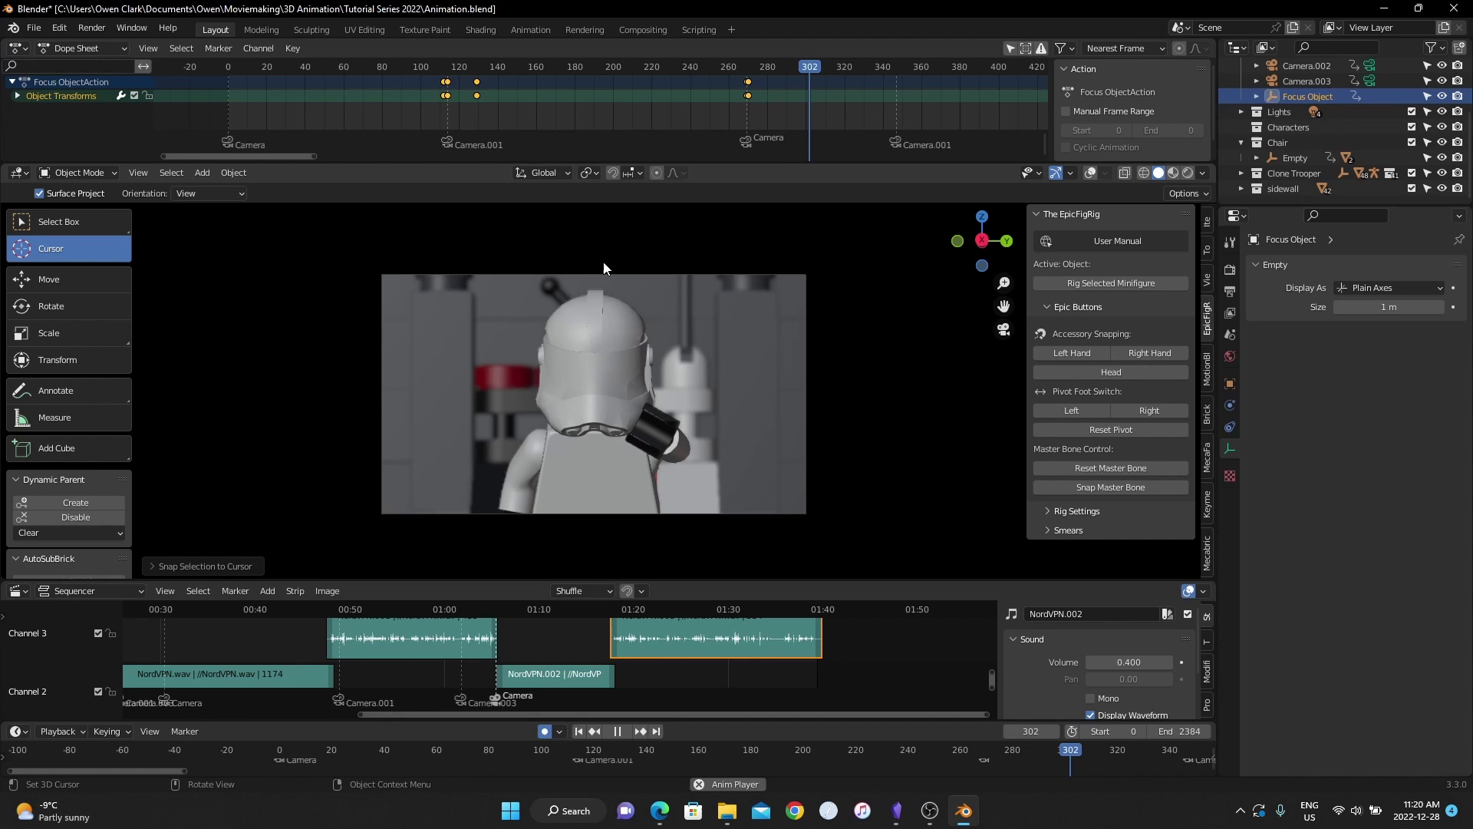
key("space")
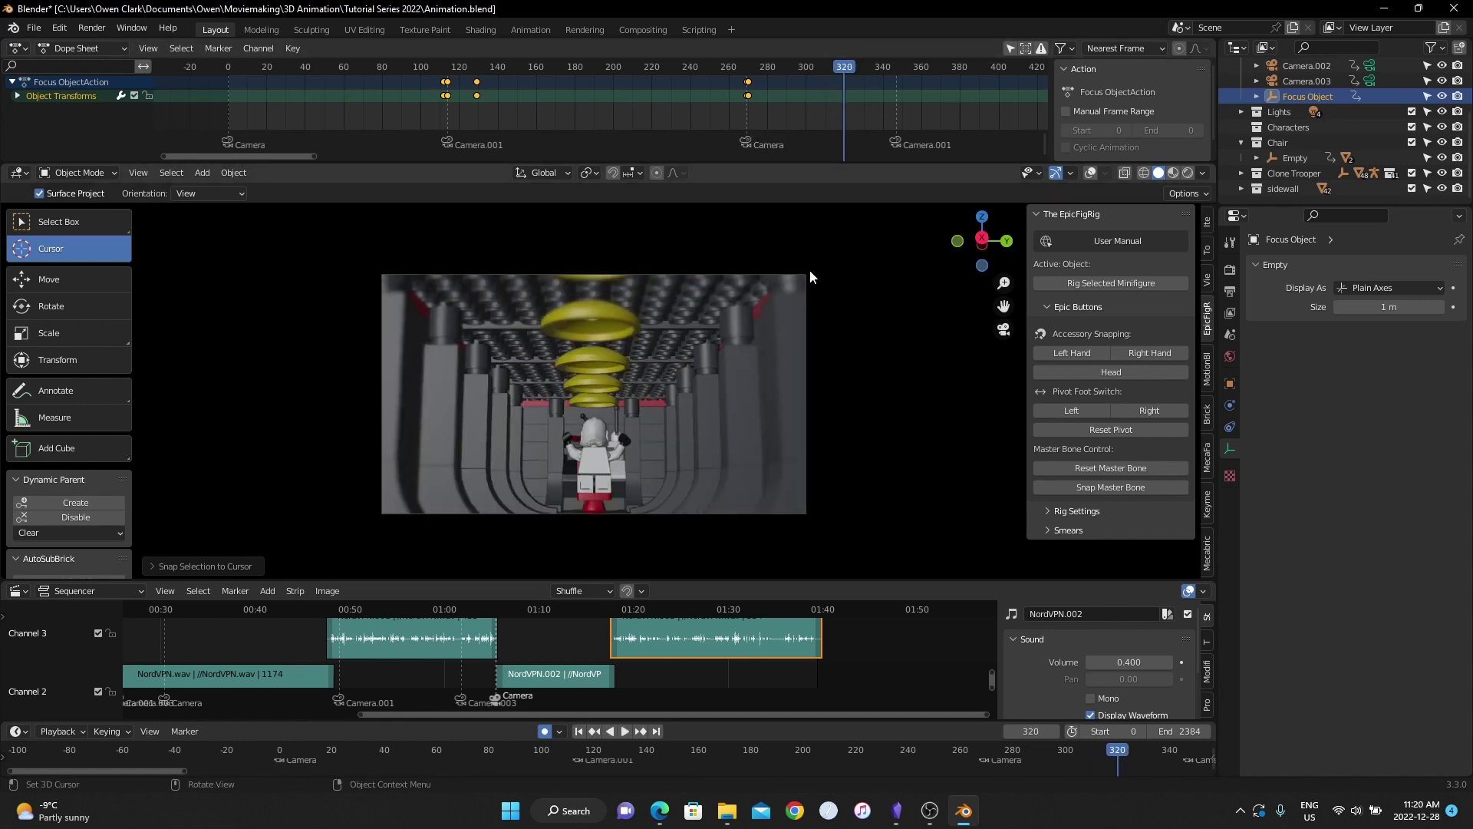
key("Left")
key("Left")
key("Left")
key("Left")
key("Left")
key("i")
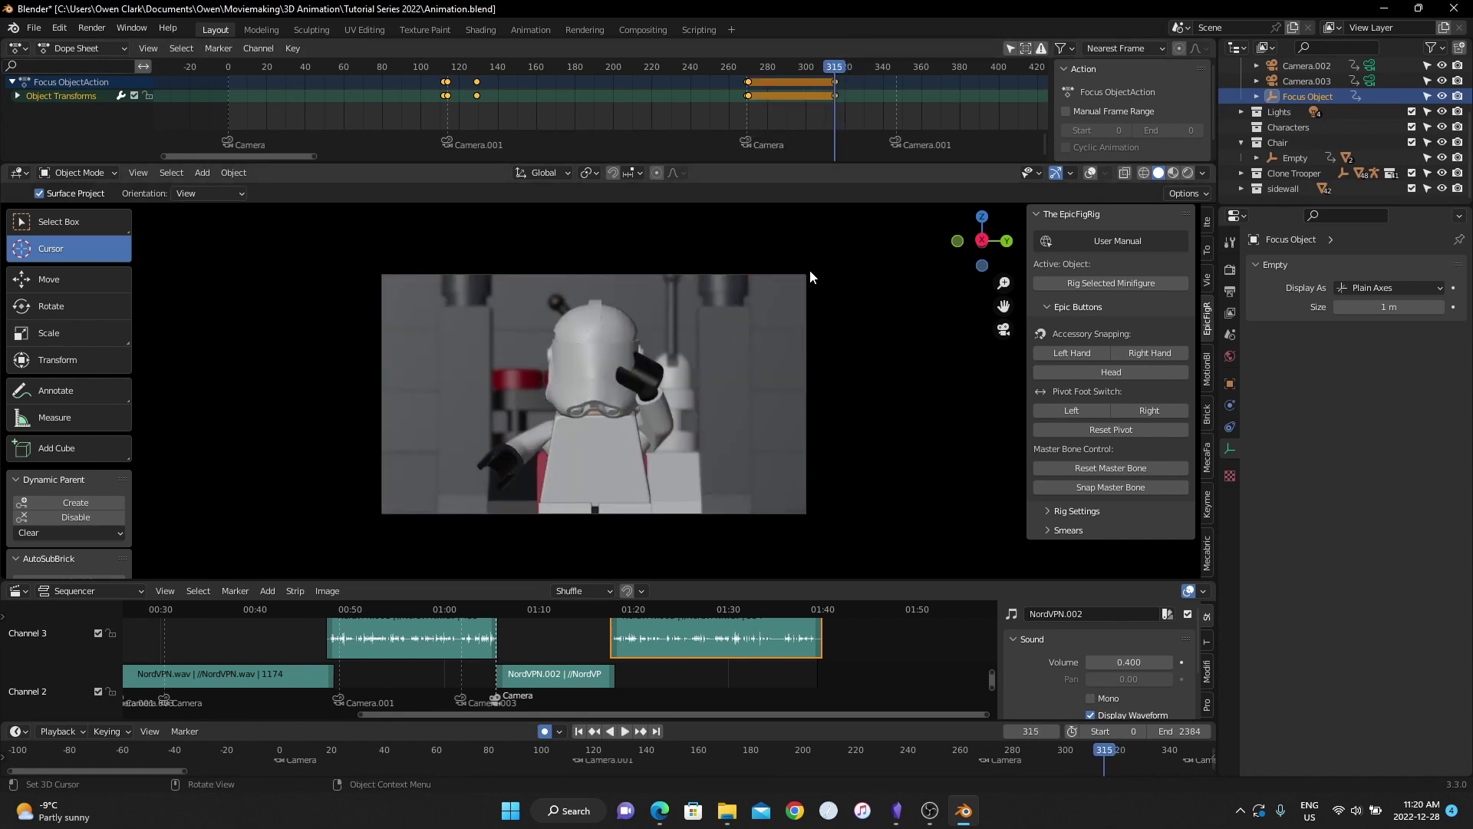
key("Right")
key("Right")
key("Right")
key("Right")
key("Right")
key("Right")
key("Right")
key("Right")
key("shift+s")
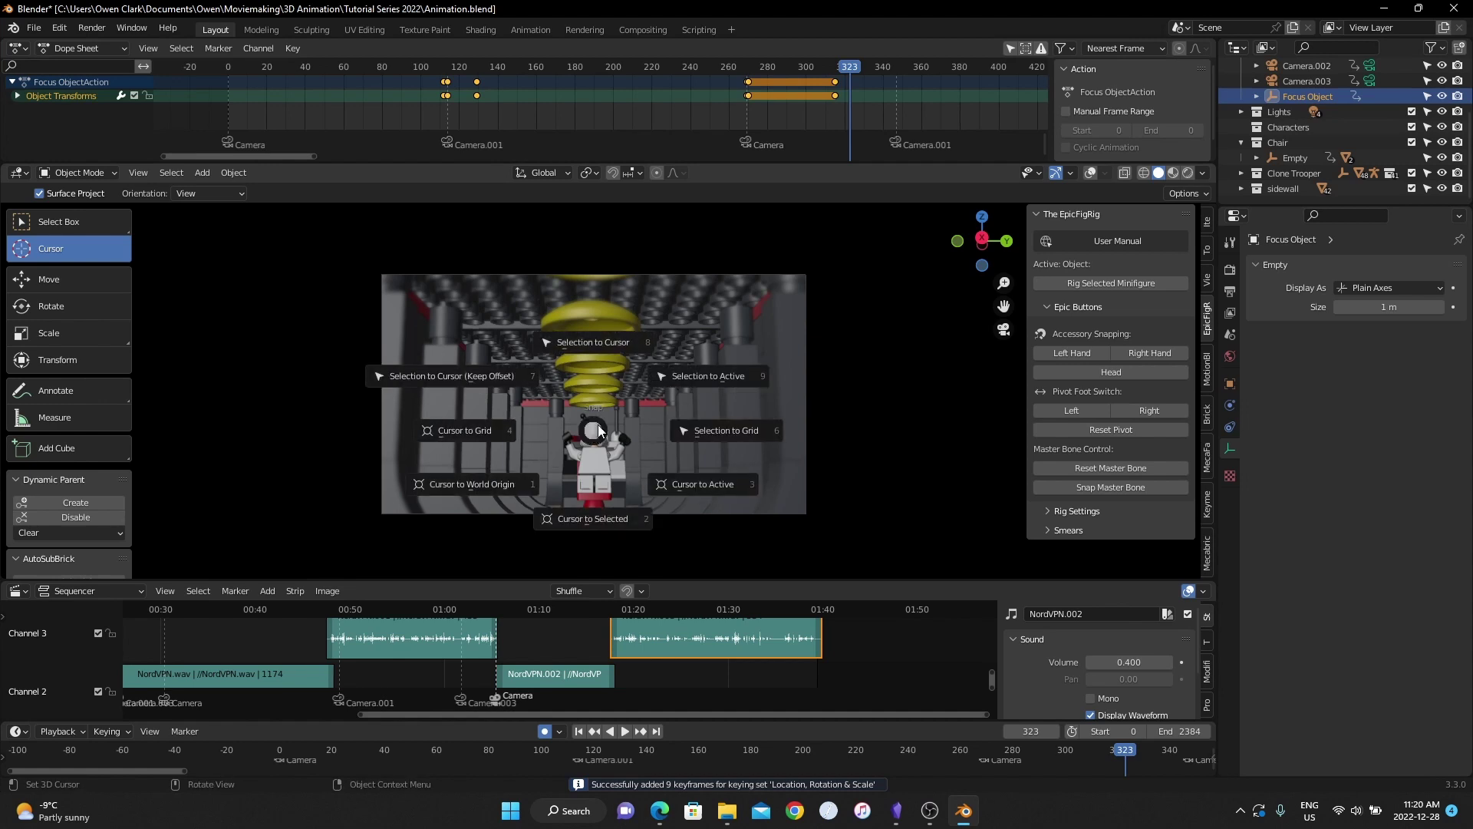
left_click(592, 344)
key("i")
- Keyframe the Focus Object at frame 563, snap it for the next shot, and re-snap it at frame 696
key("space")
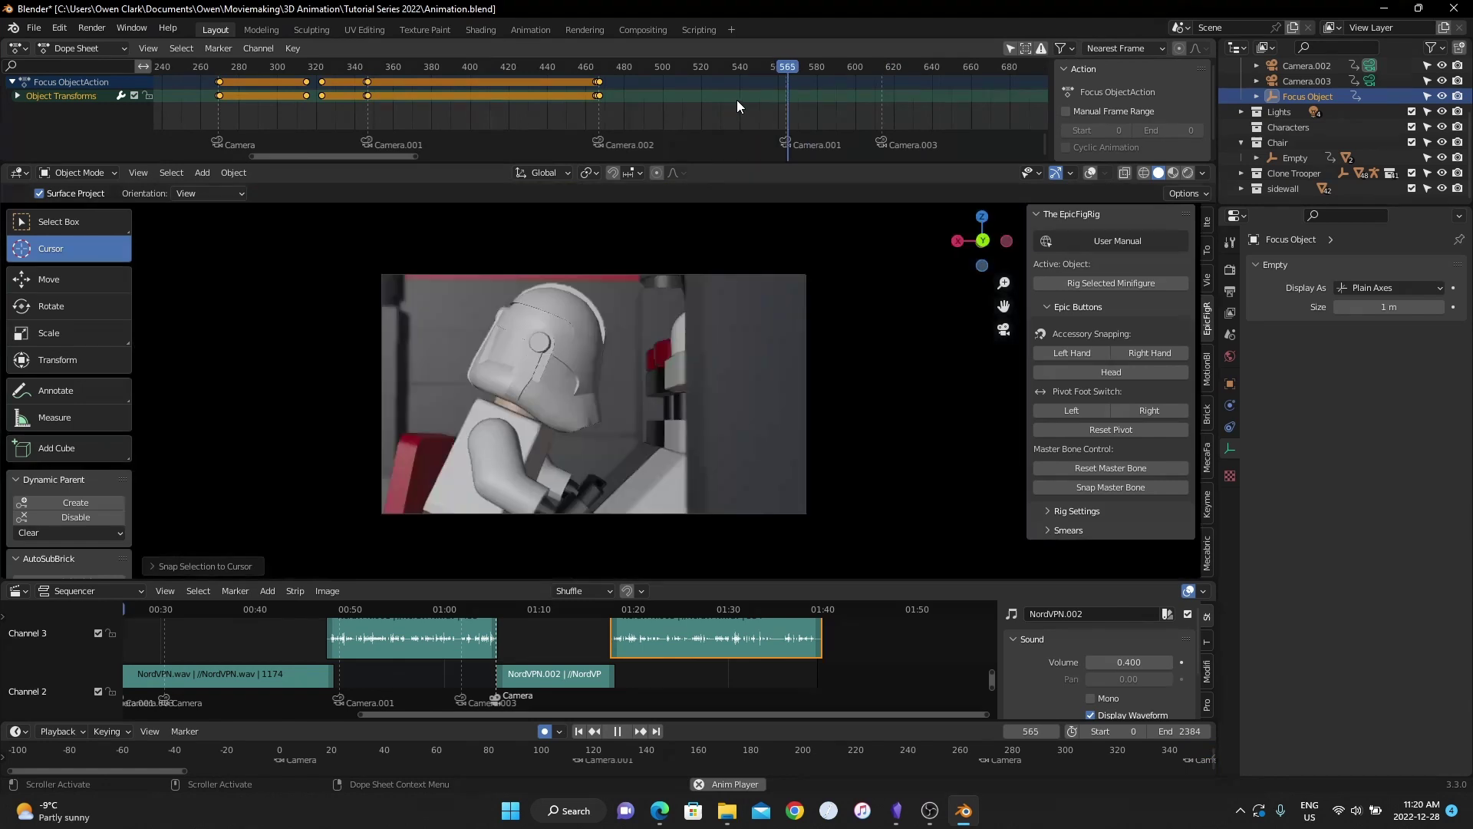
key("space")
left_click(784, 66)
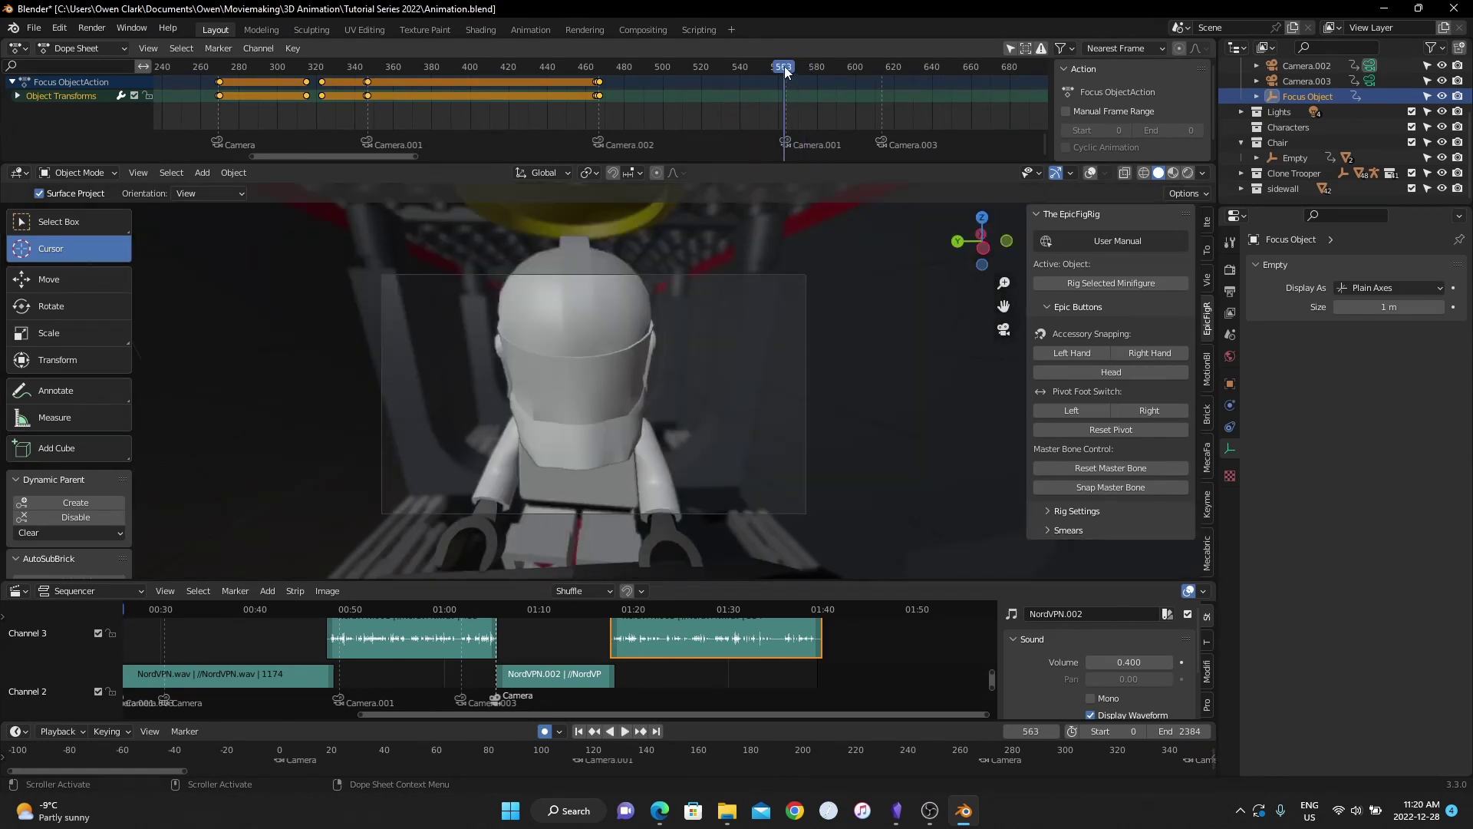
key("i")
key("Right")
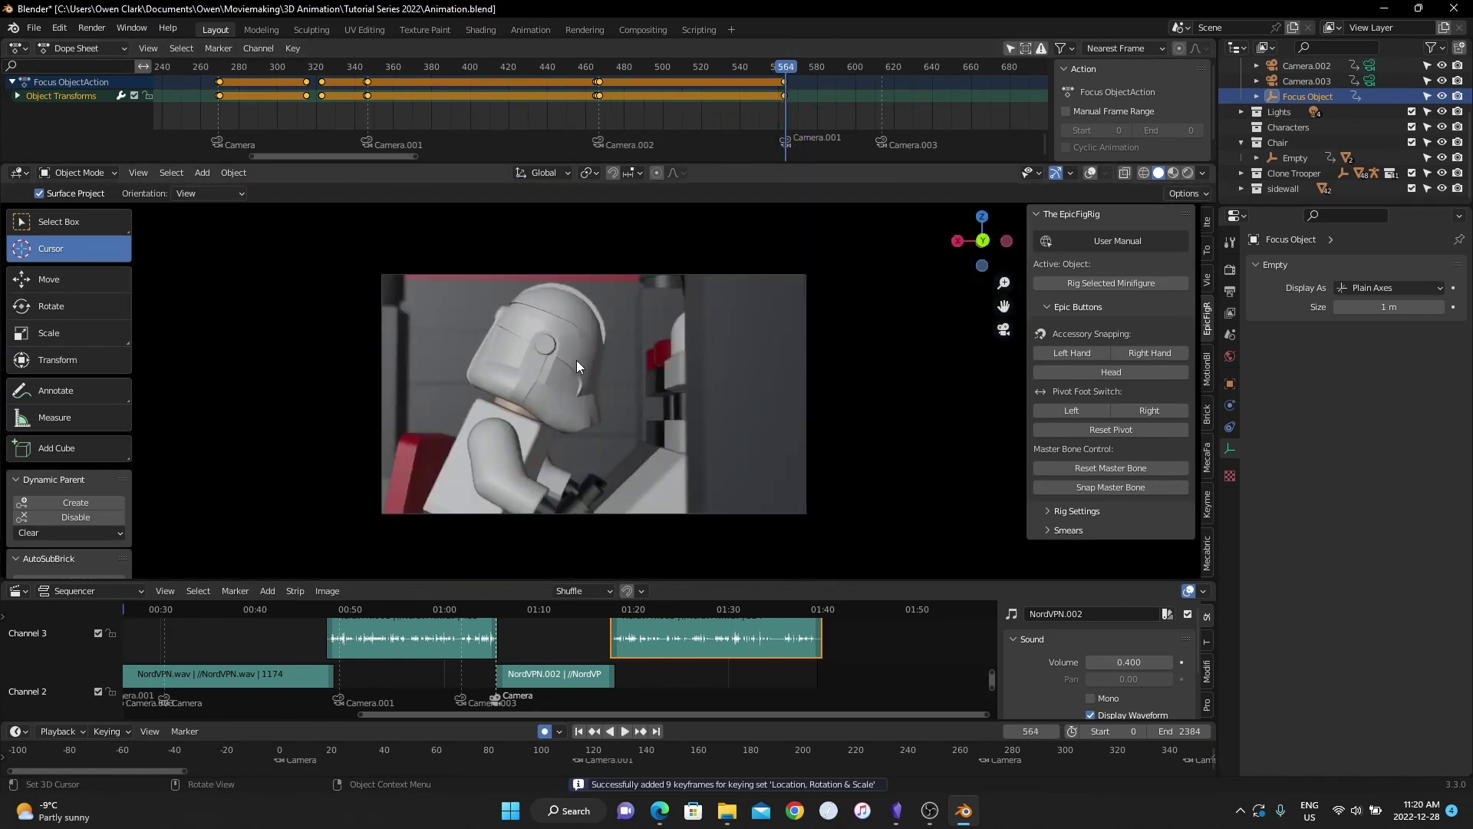
key("grave")
left_click(592, 282)
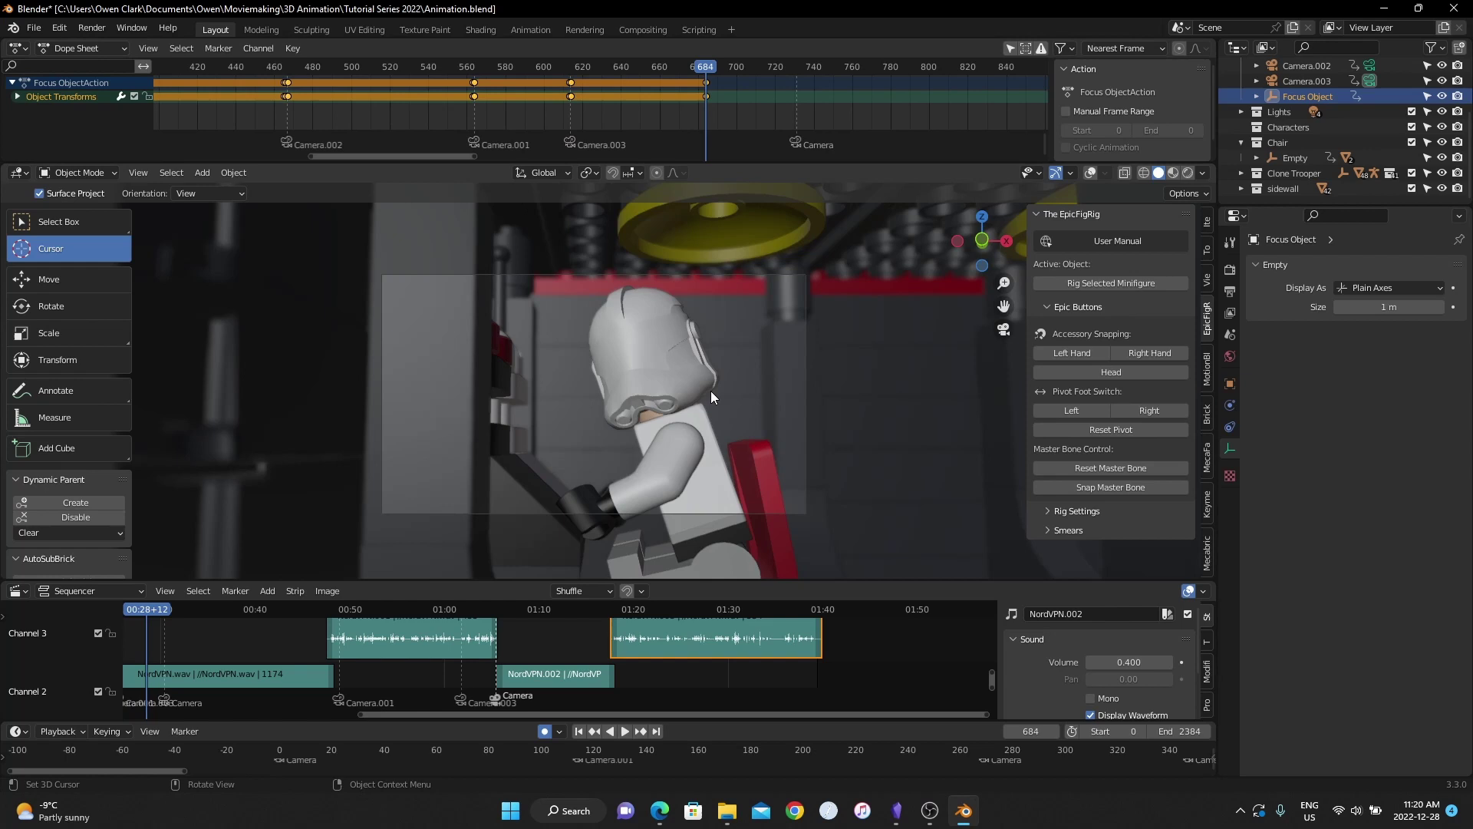
key("i")
key("Right")
key("Right")
key("Right")
key("Right")
key("Right")
key("Right")
key("Right")
key("Right")
key("Right")
key("Right")
key("Right")
key("Right")
key("shift+s")
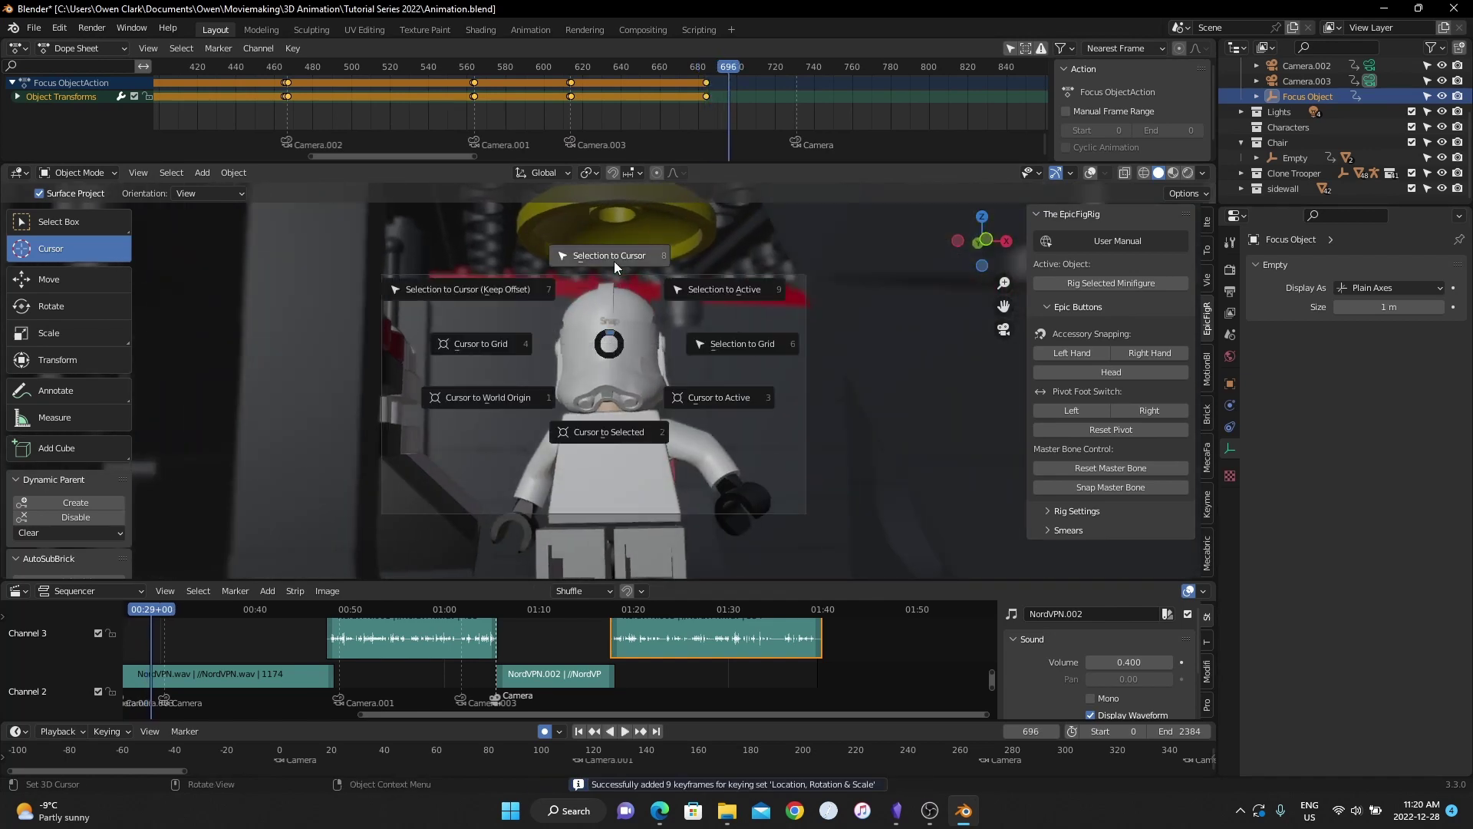
left_click(614, 261)
- Keyframe the Focus Object at frame 731 and snap it onto the 3D cursor on the head
key("space")
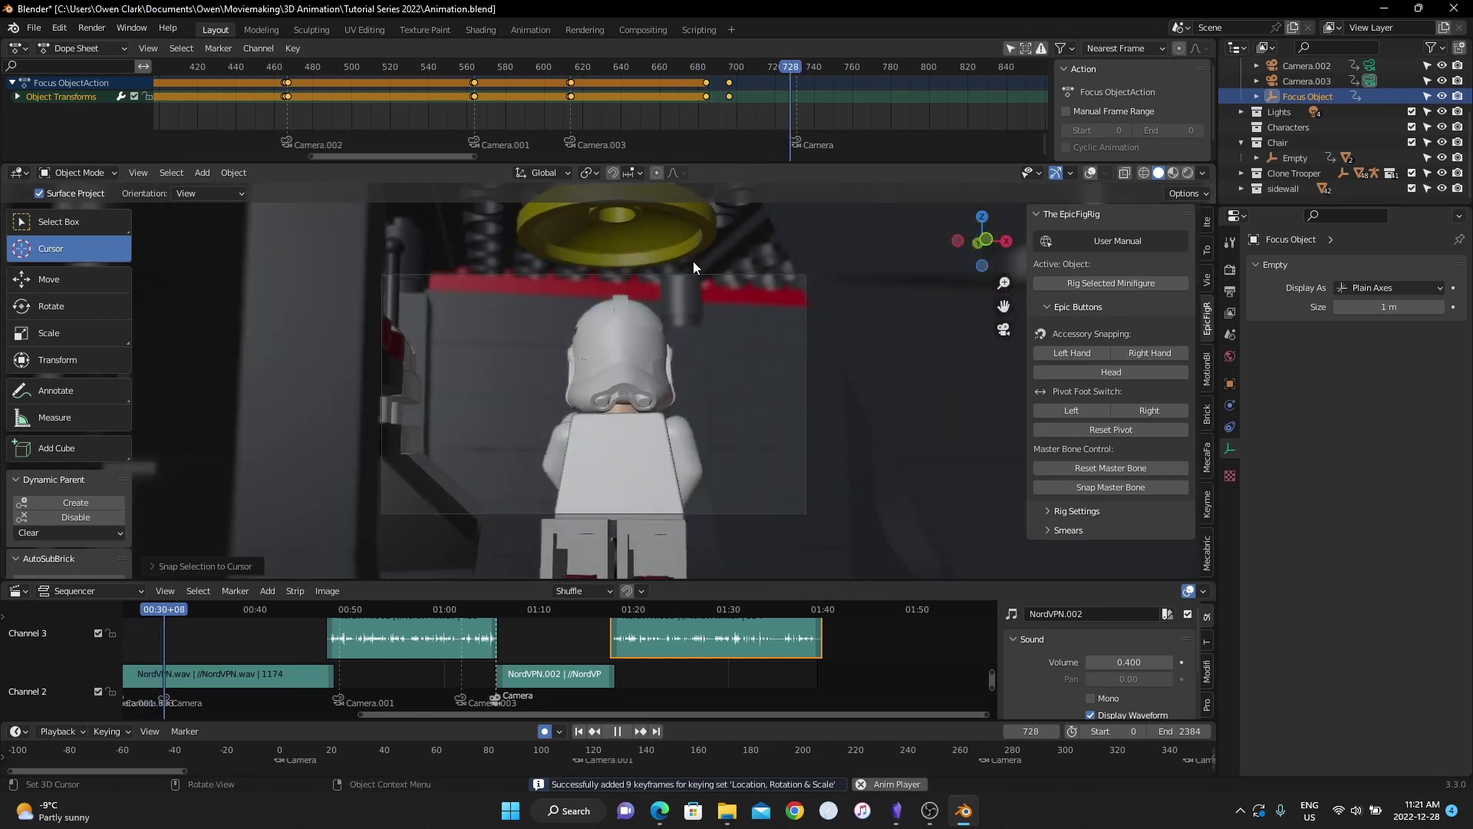
key("space")
left_click(796, 68)
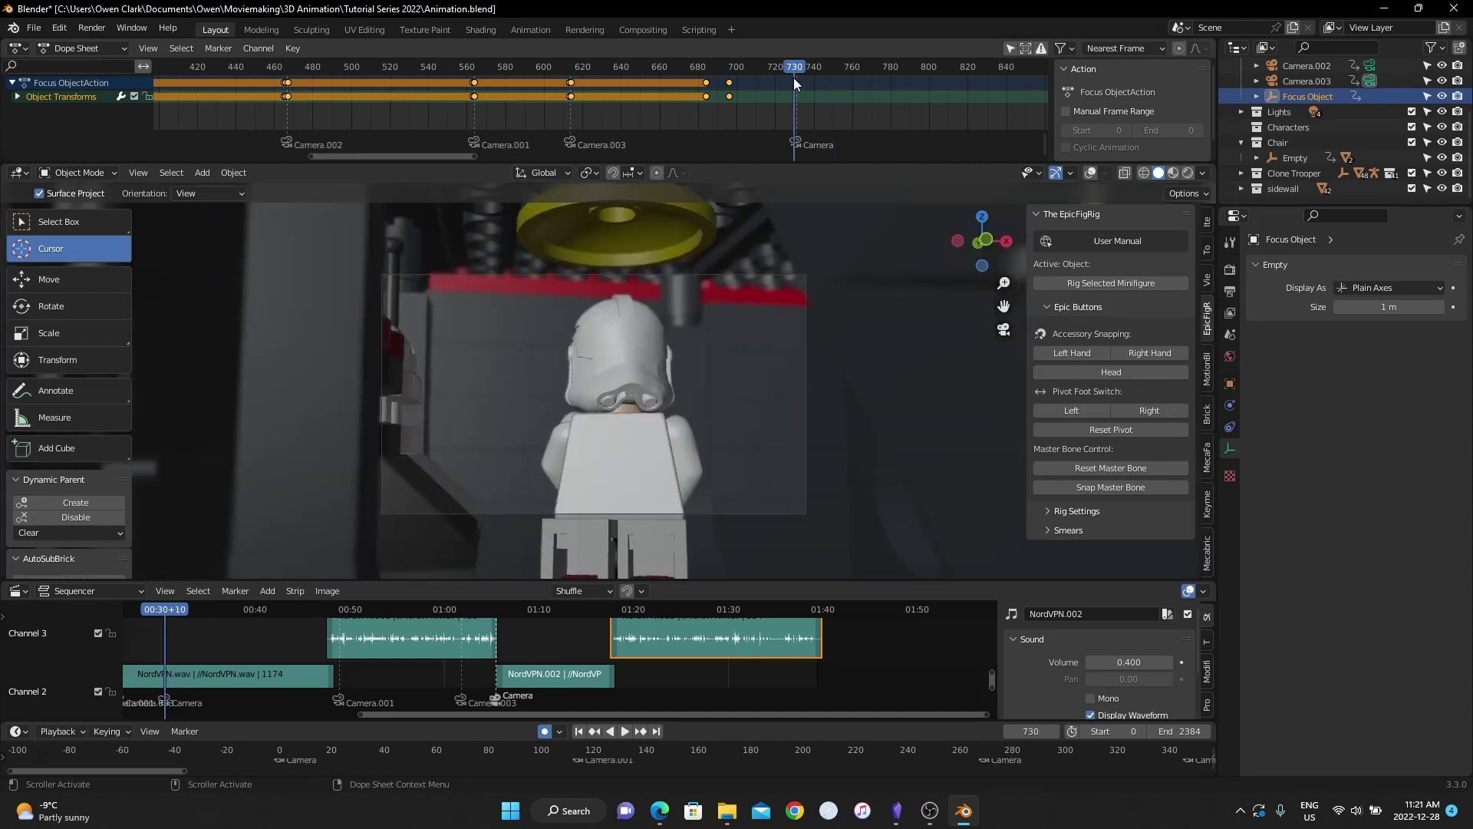
key("i")
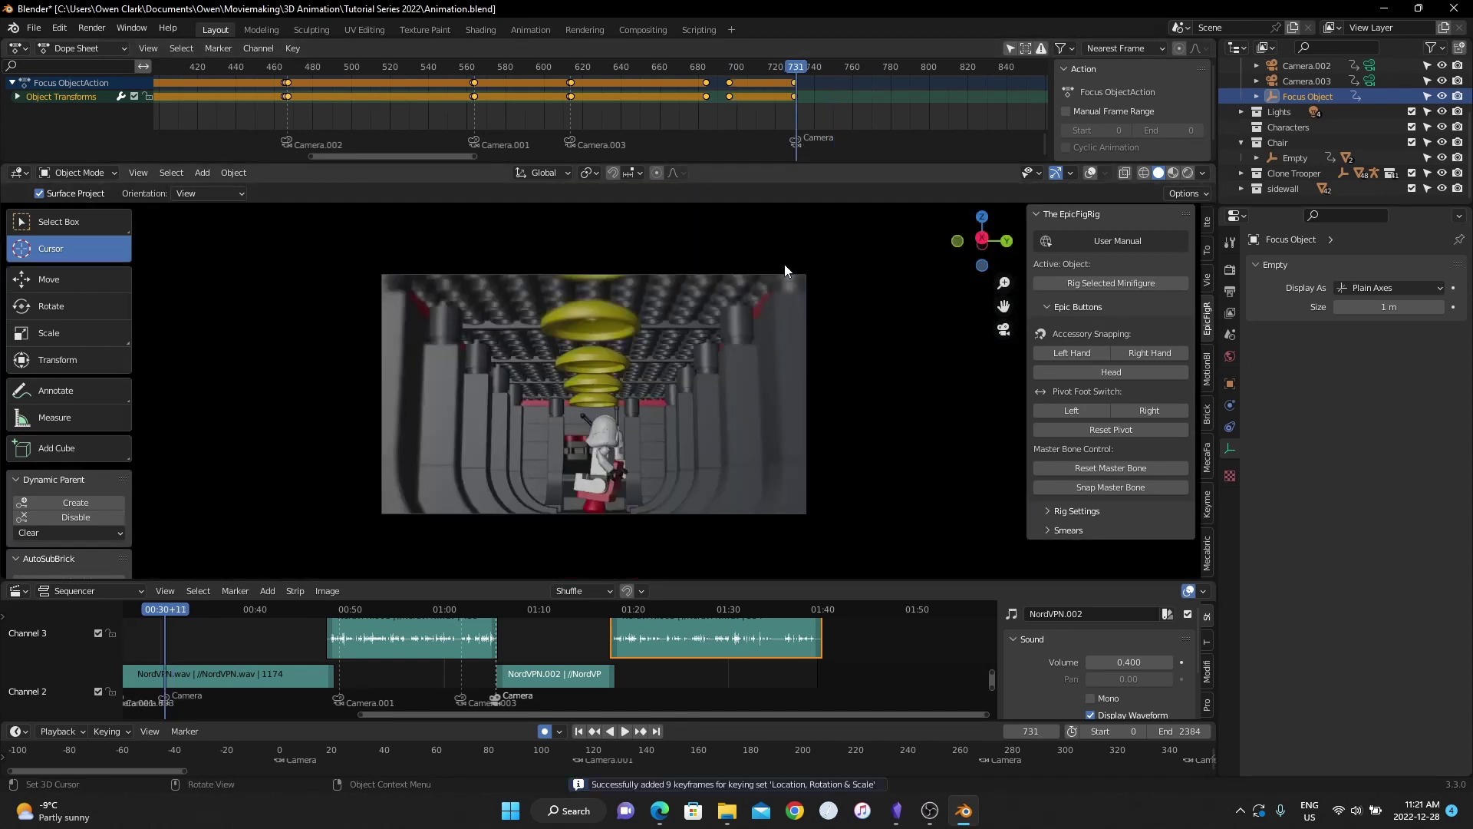
key("shift+s")
left_click(601, 343)
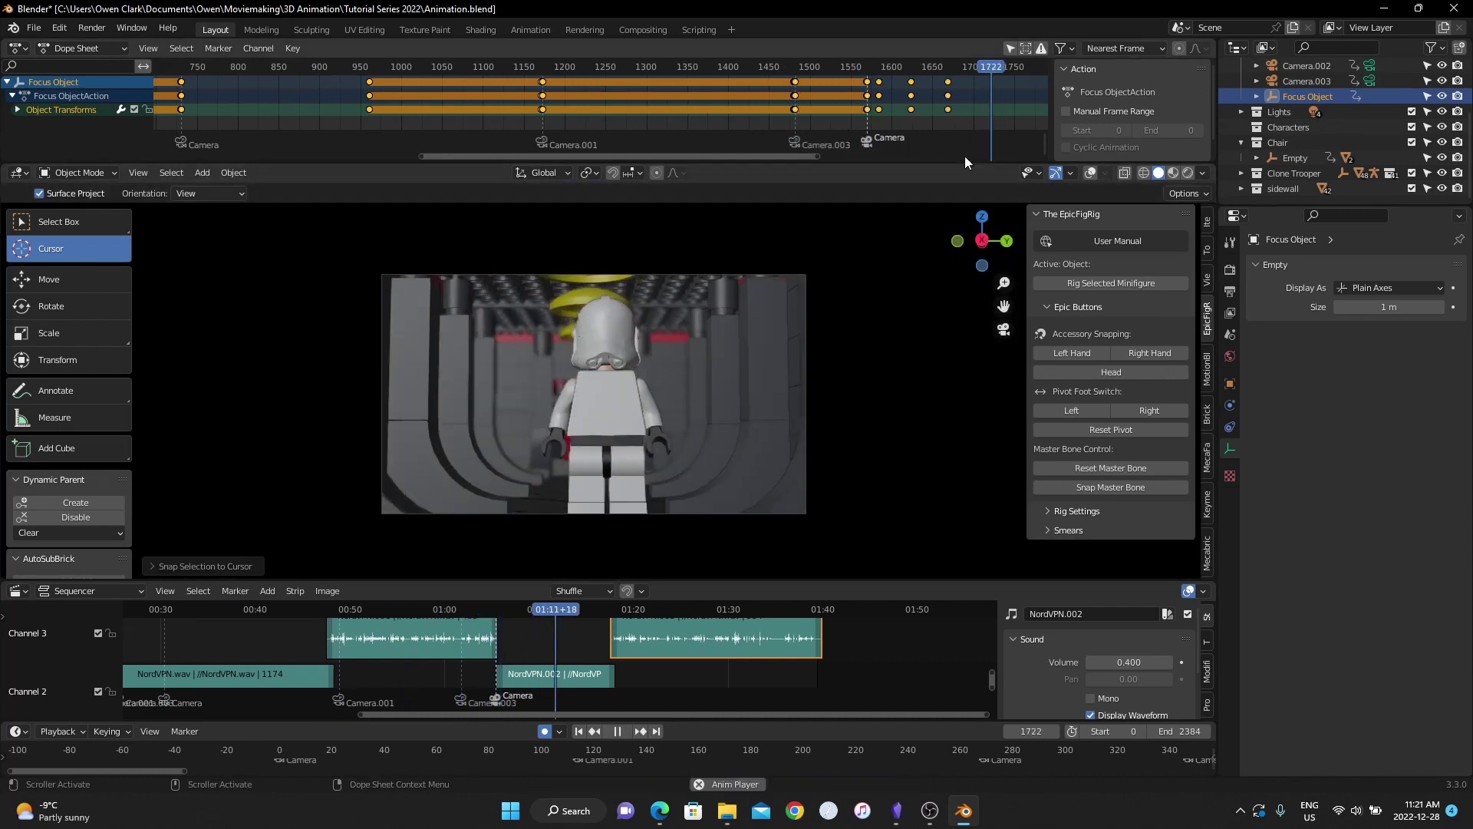
key("shift+s")
left_click(599, 297)
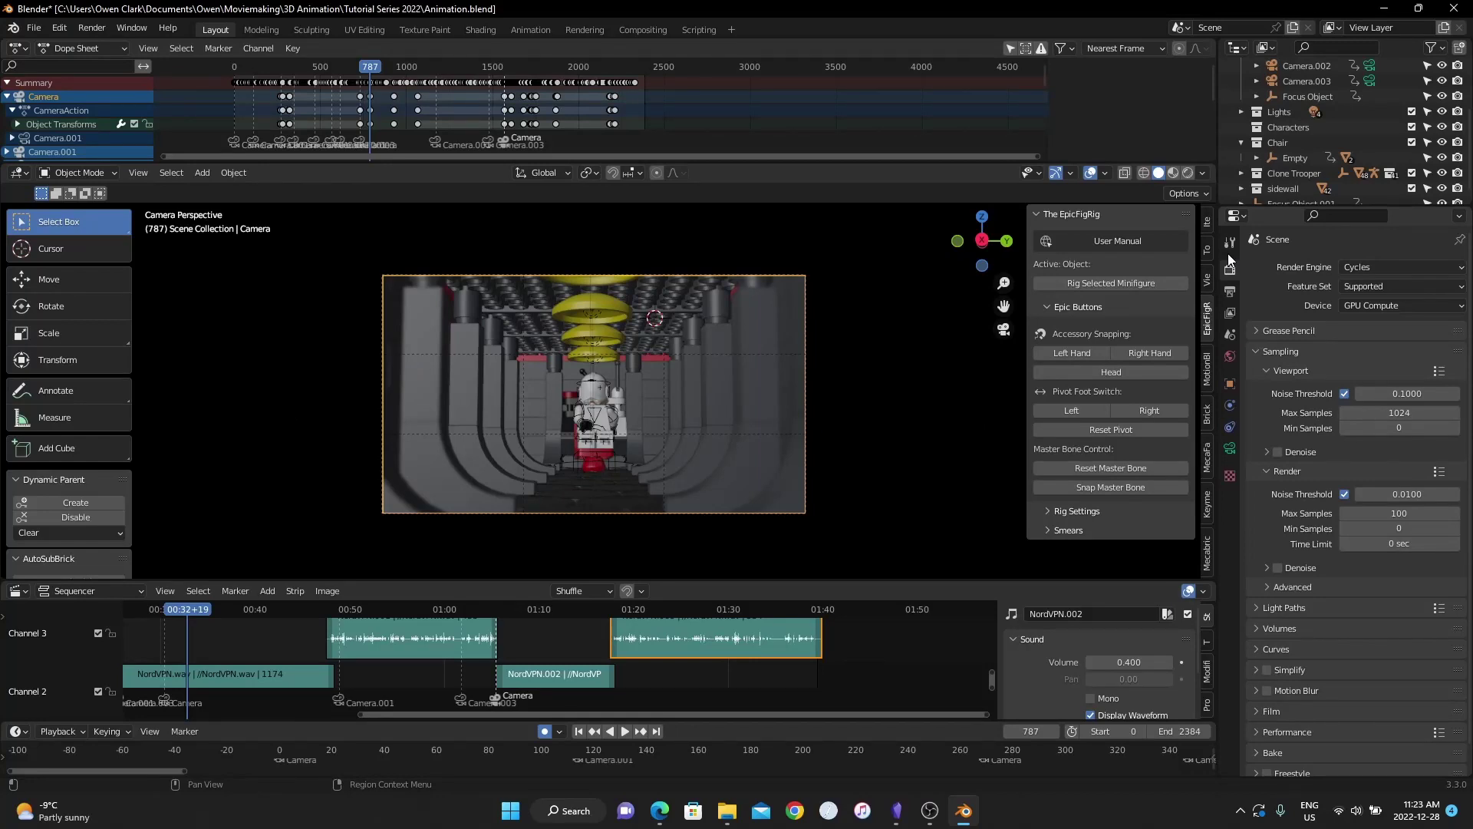
- Review the Cycles sampling and Light Paths settings, then bring up the Output properties
scroll(764, 354, "up", 2)
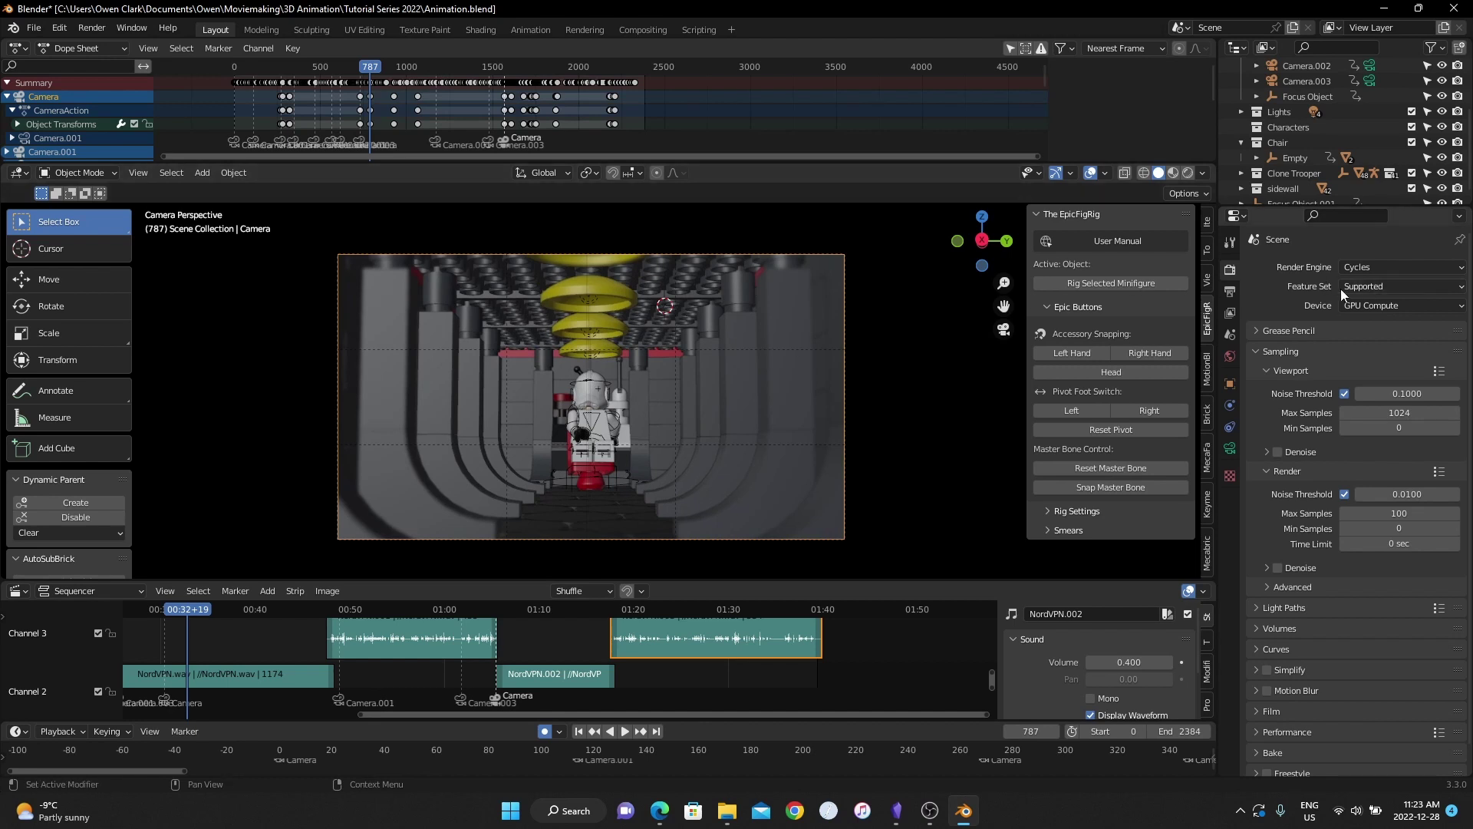
scroll(1351, 346, "down", 2)
left_click(1373, 534)
scroll(1387, 511, "down", 2)
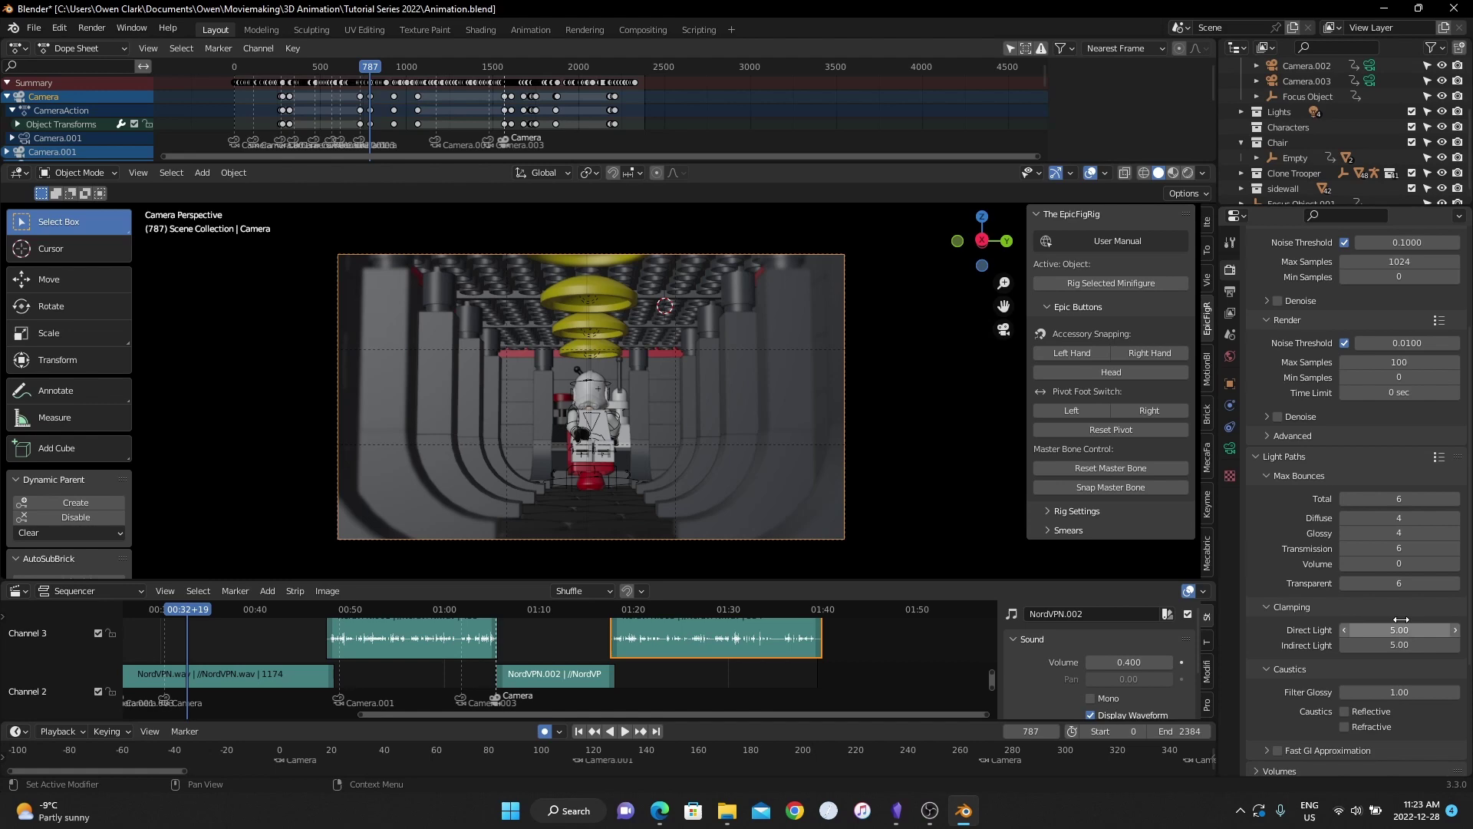
scroll(1378, 675, "down", 5)
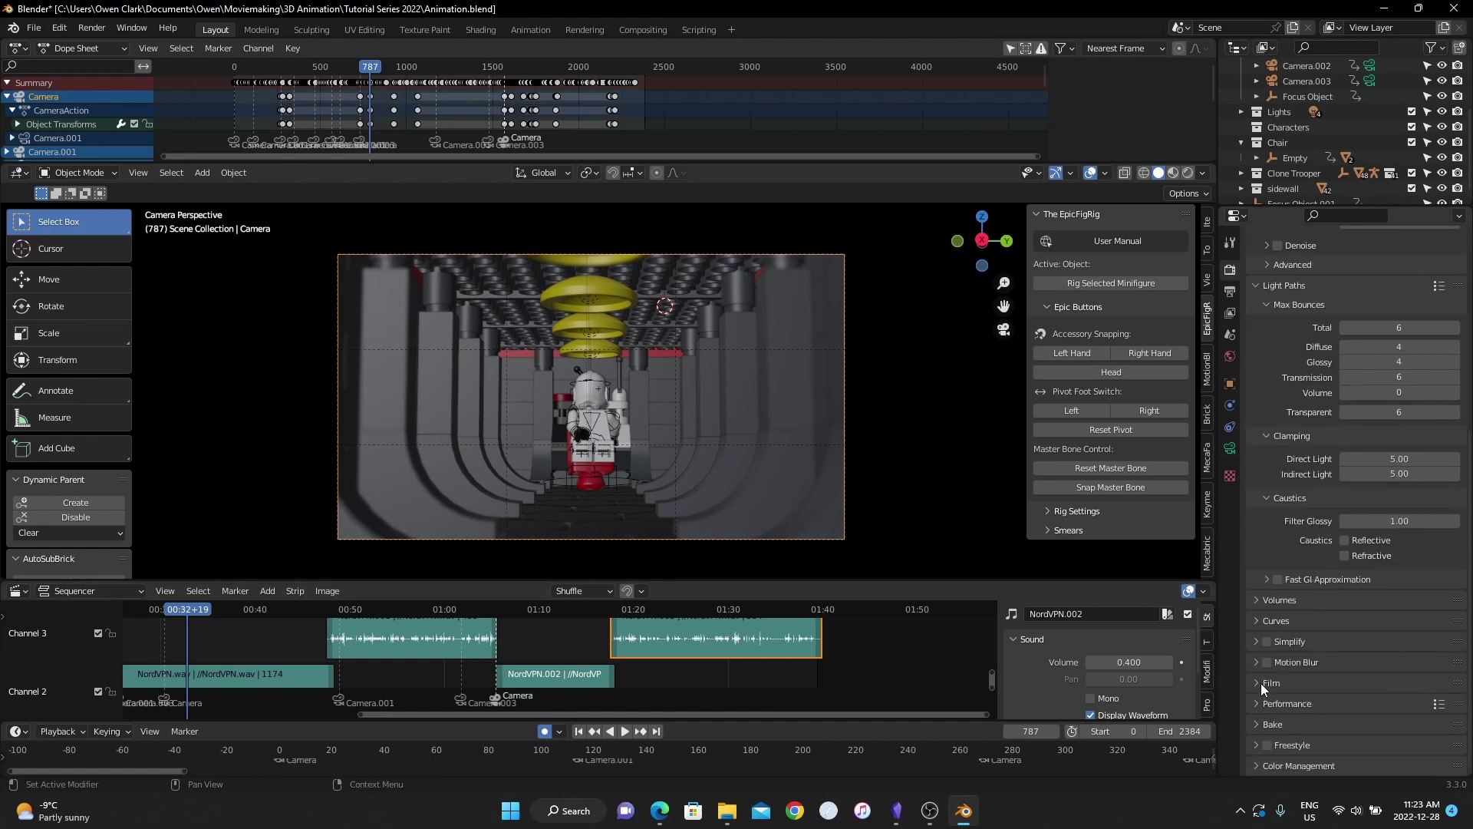
scroll(1264, 688, "up", 5)
left_click(1230, 292)
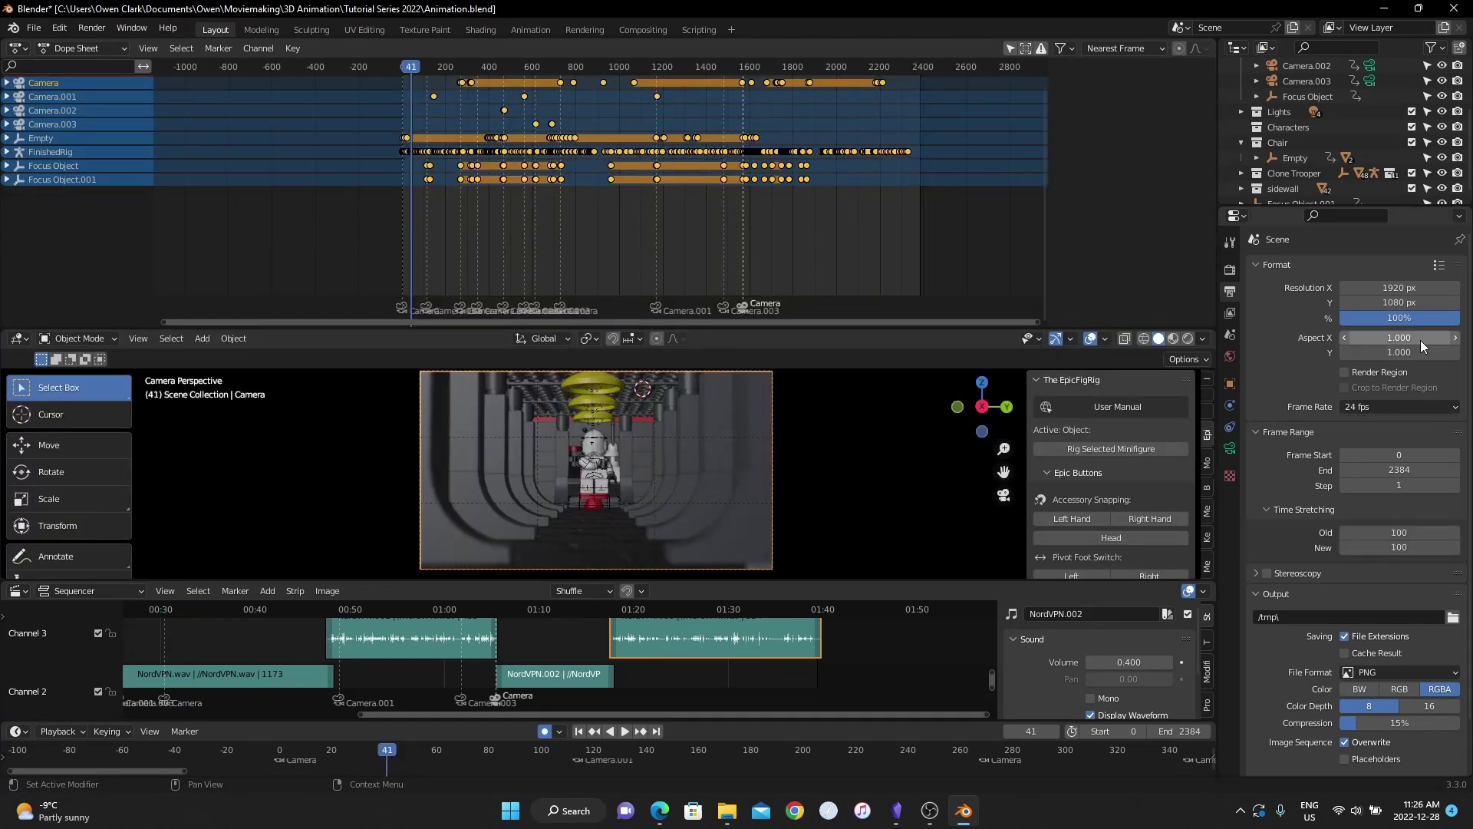
- Switch the frame rate preset to Custom and enter 12 FPS
left_click(1388, 405)
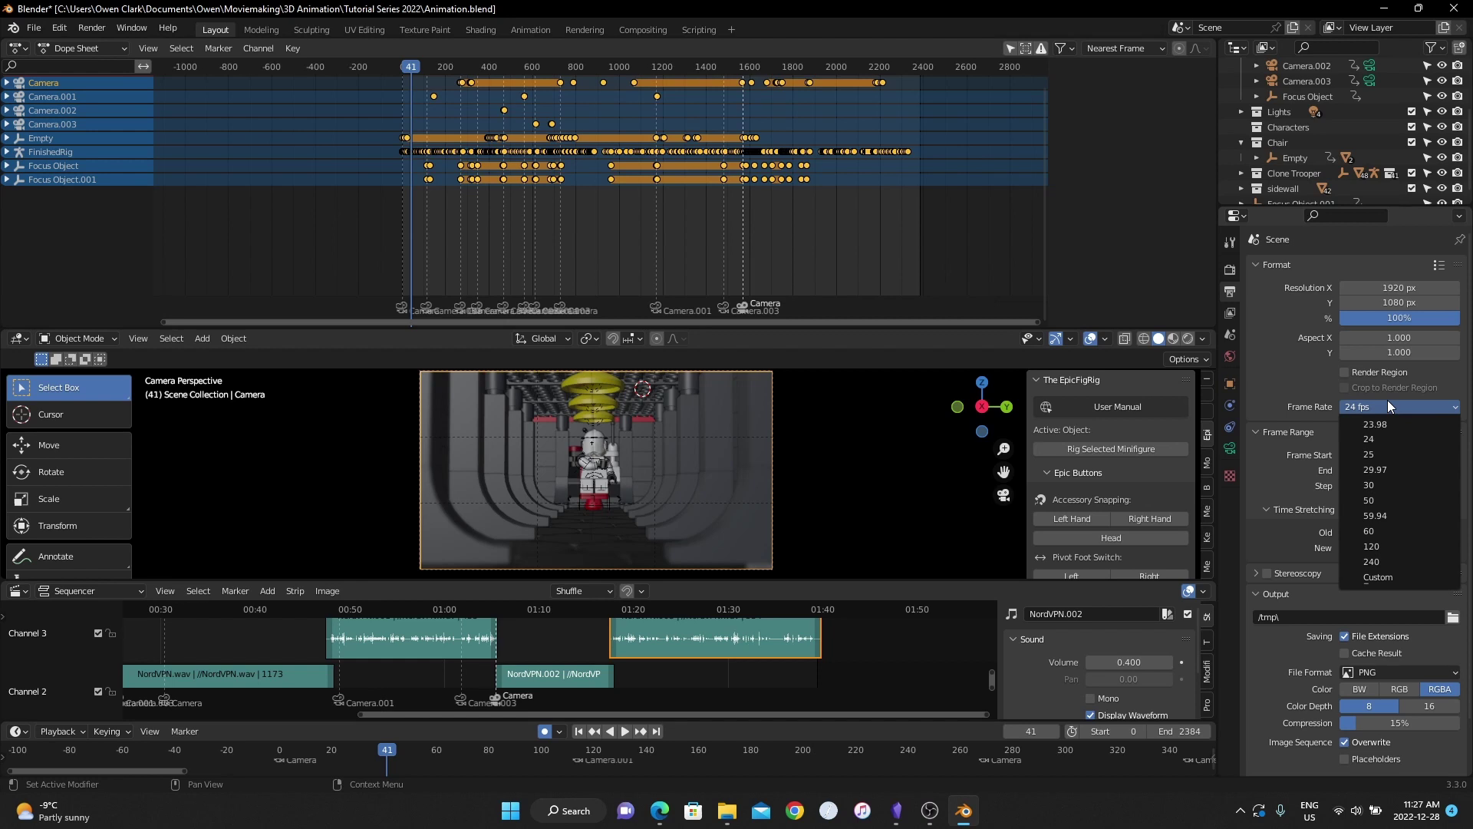
left_click(1405, 577)
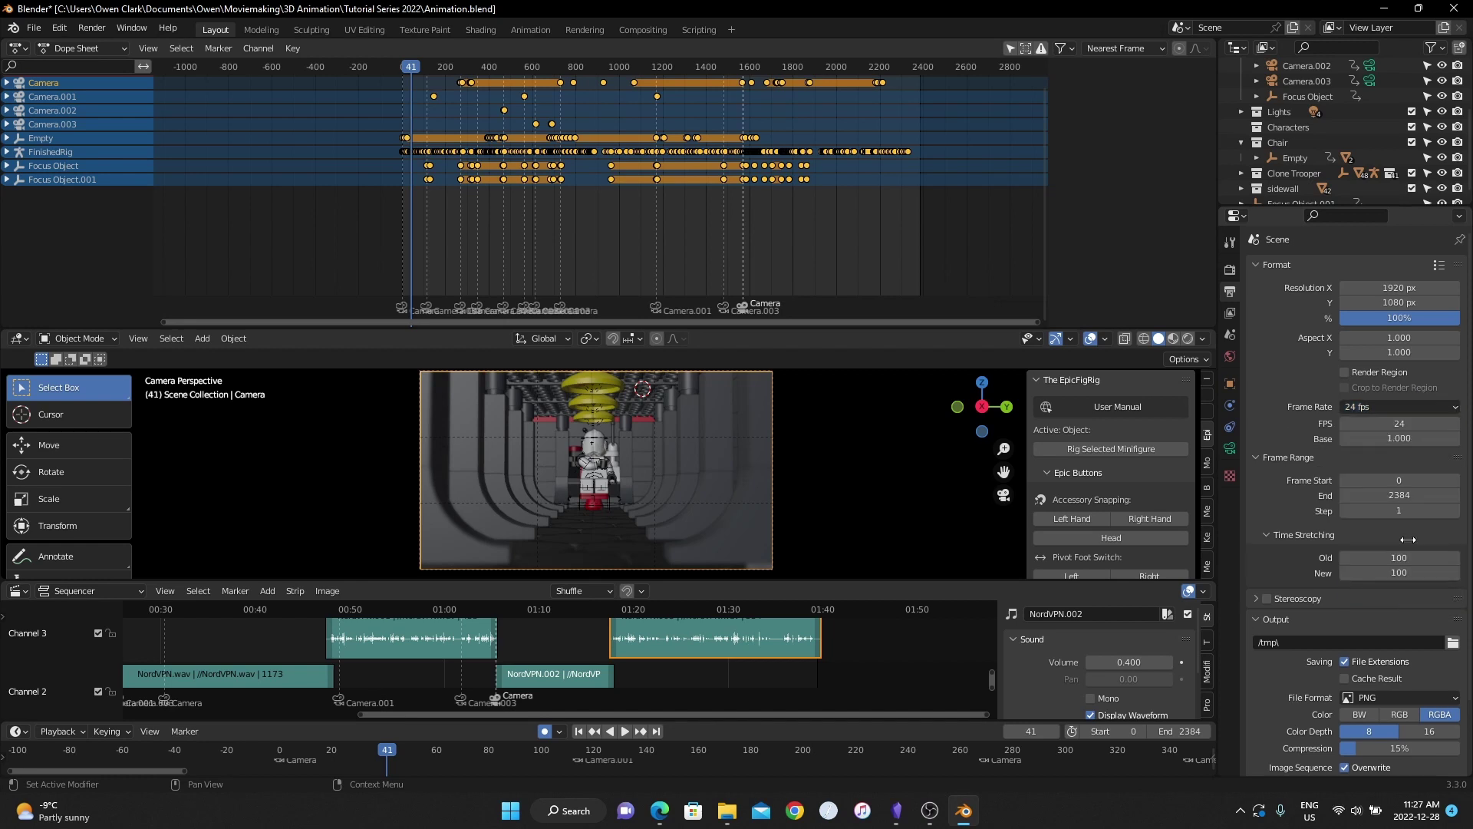
left_click(1401, 422)
type("12")
key("Return")
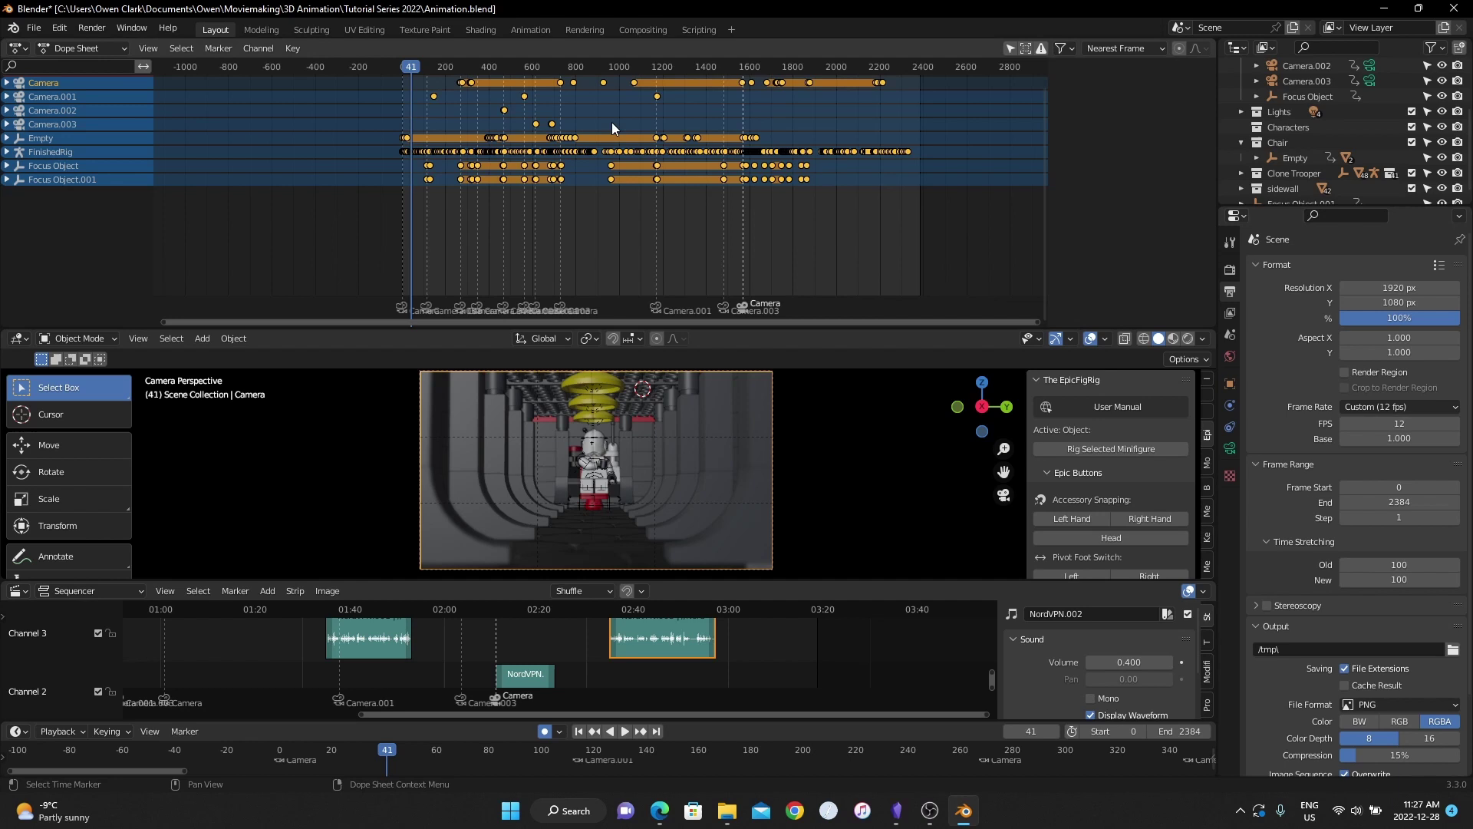
key("space")
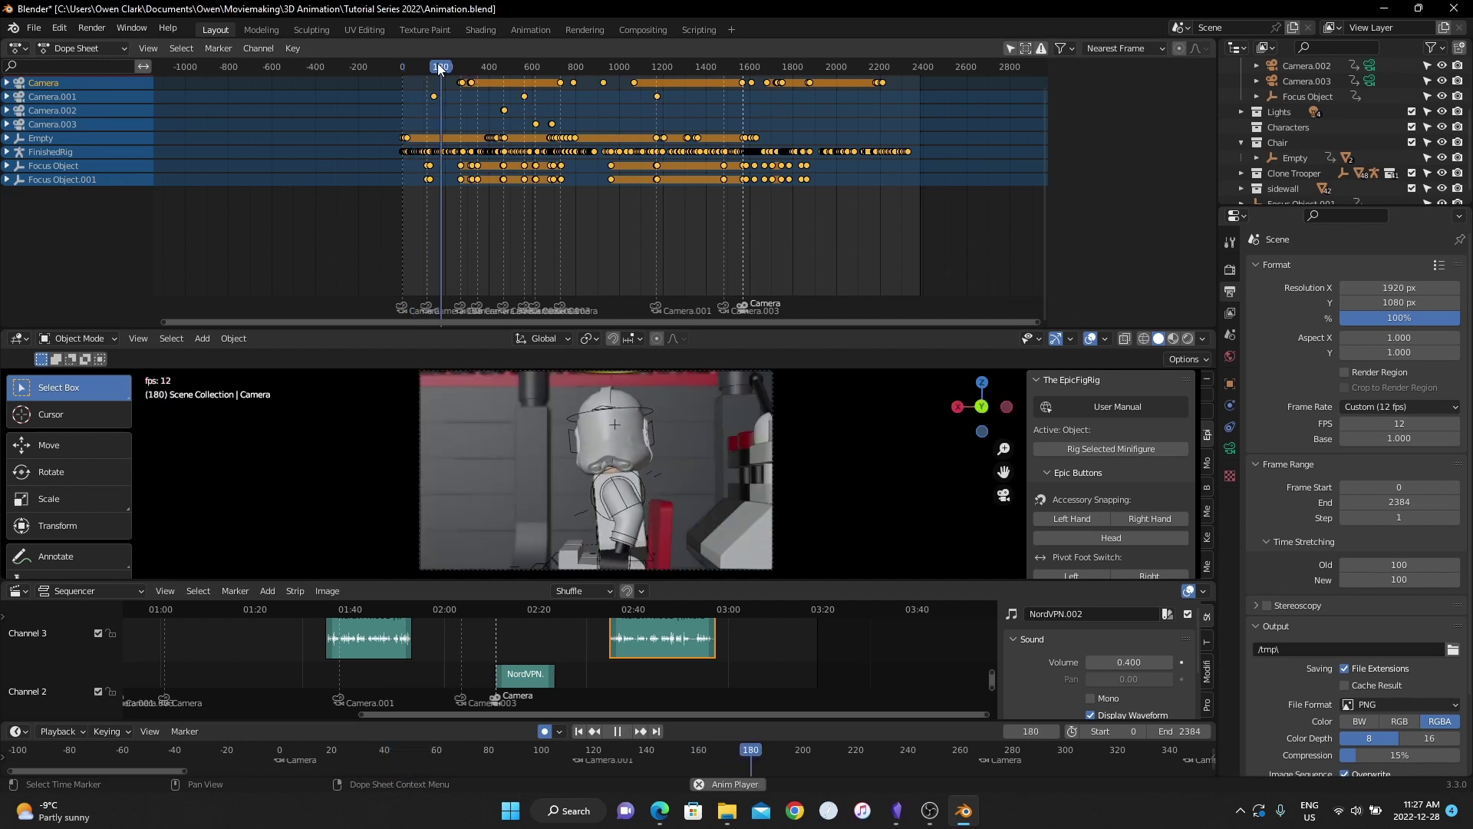
key("space")
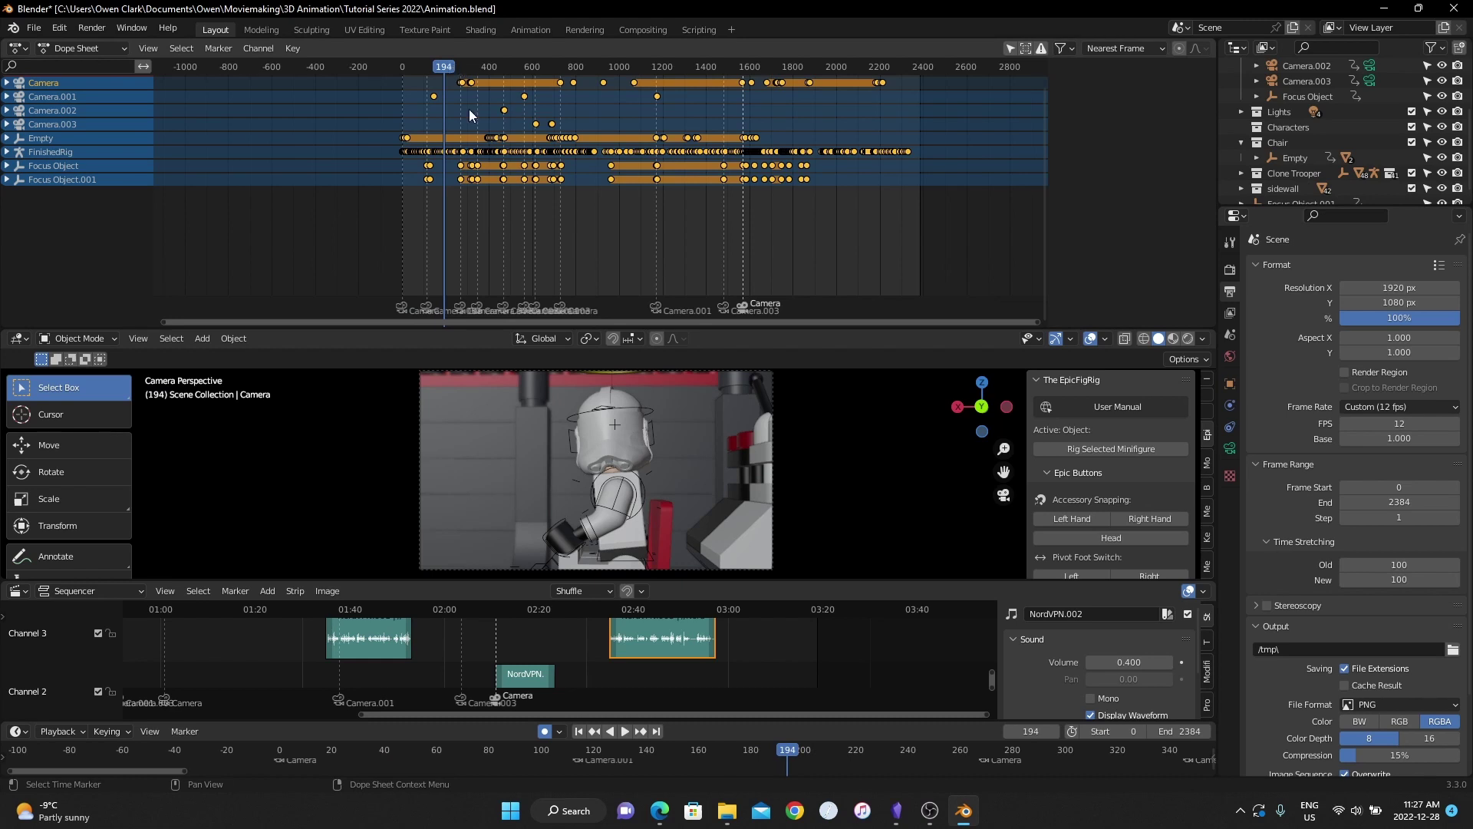
left_click(409, 67)
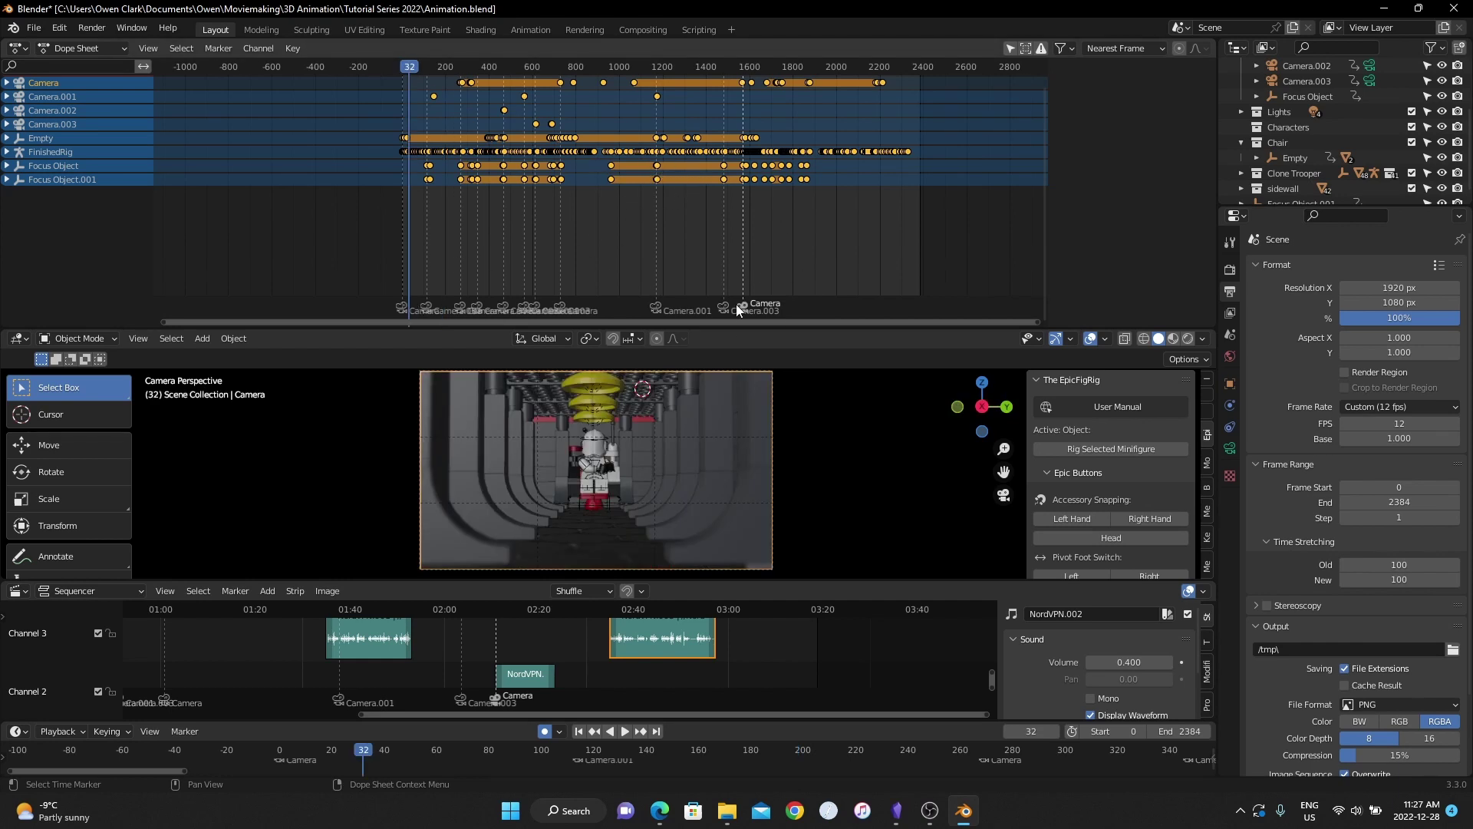
scroll(594, 168, "up", 10)
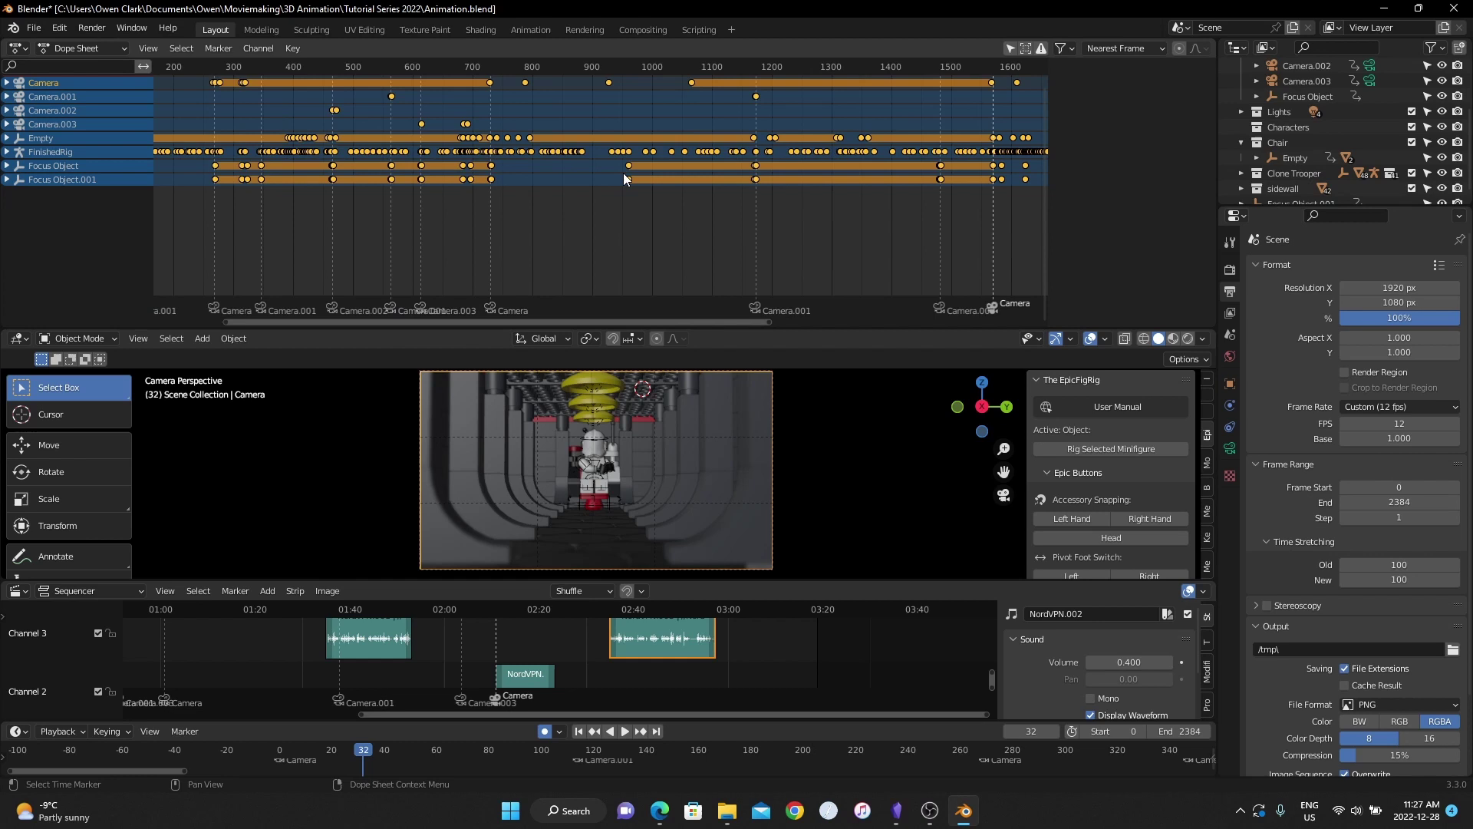
scroll(591, 167, "up", 6)
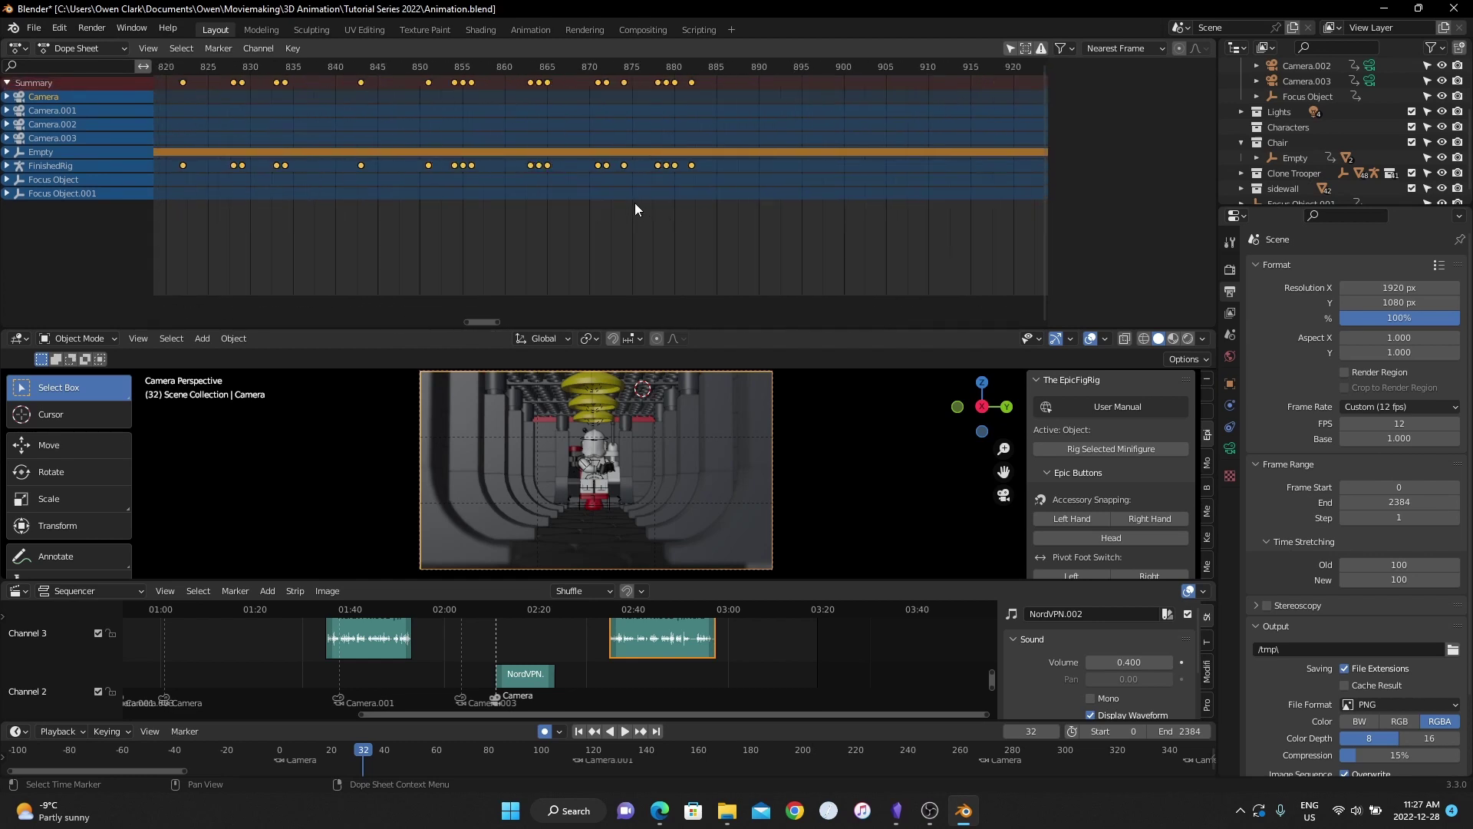
left_click_drag(700, 66, 712, 79)
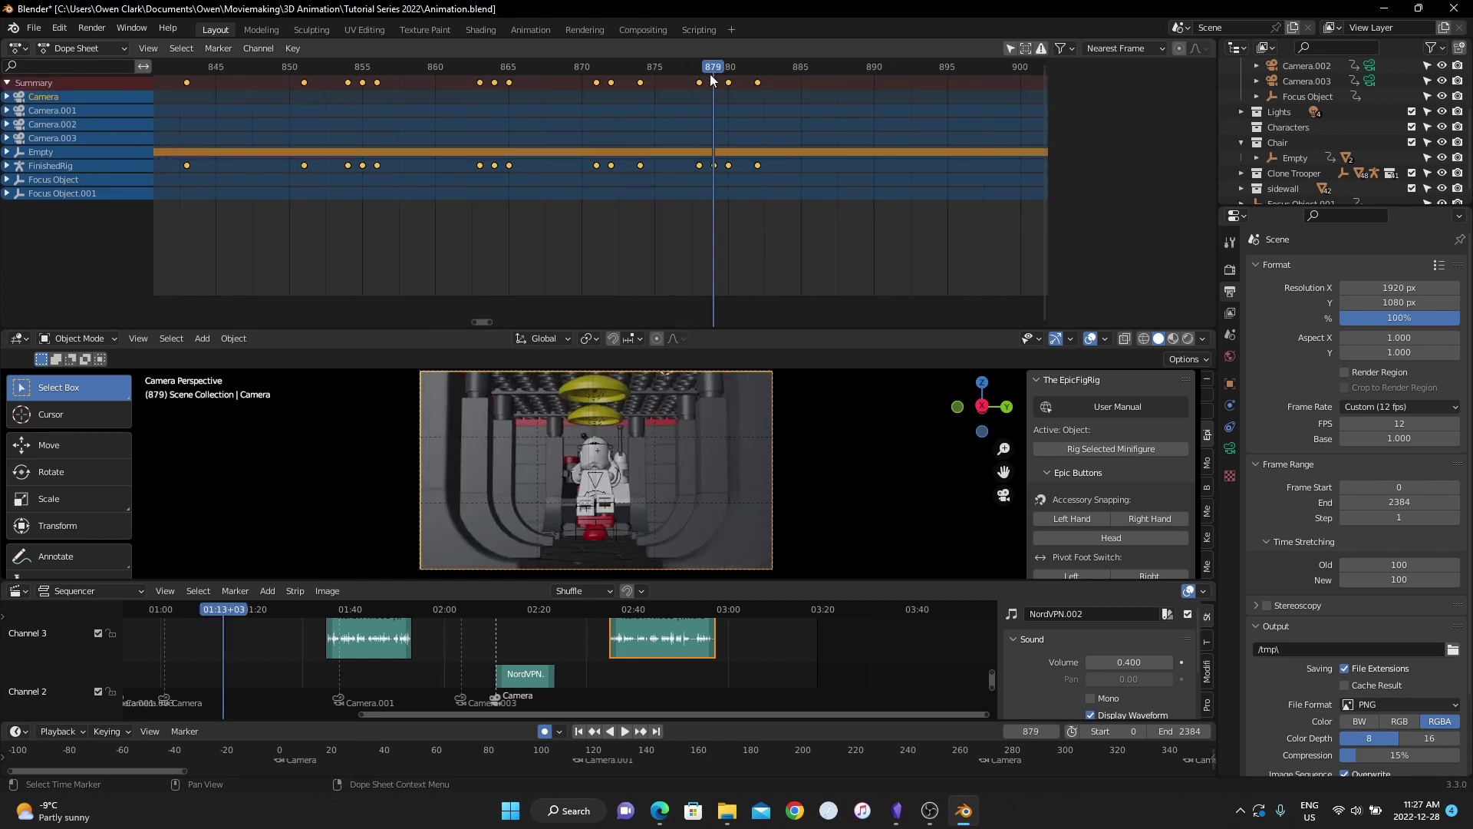
scroll(685, 170, "down", 7)
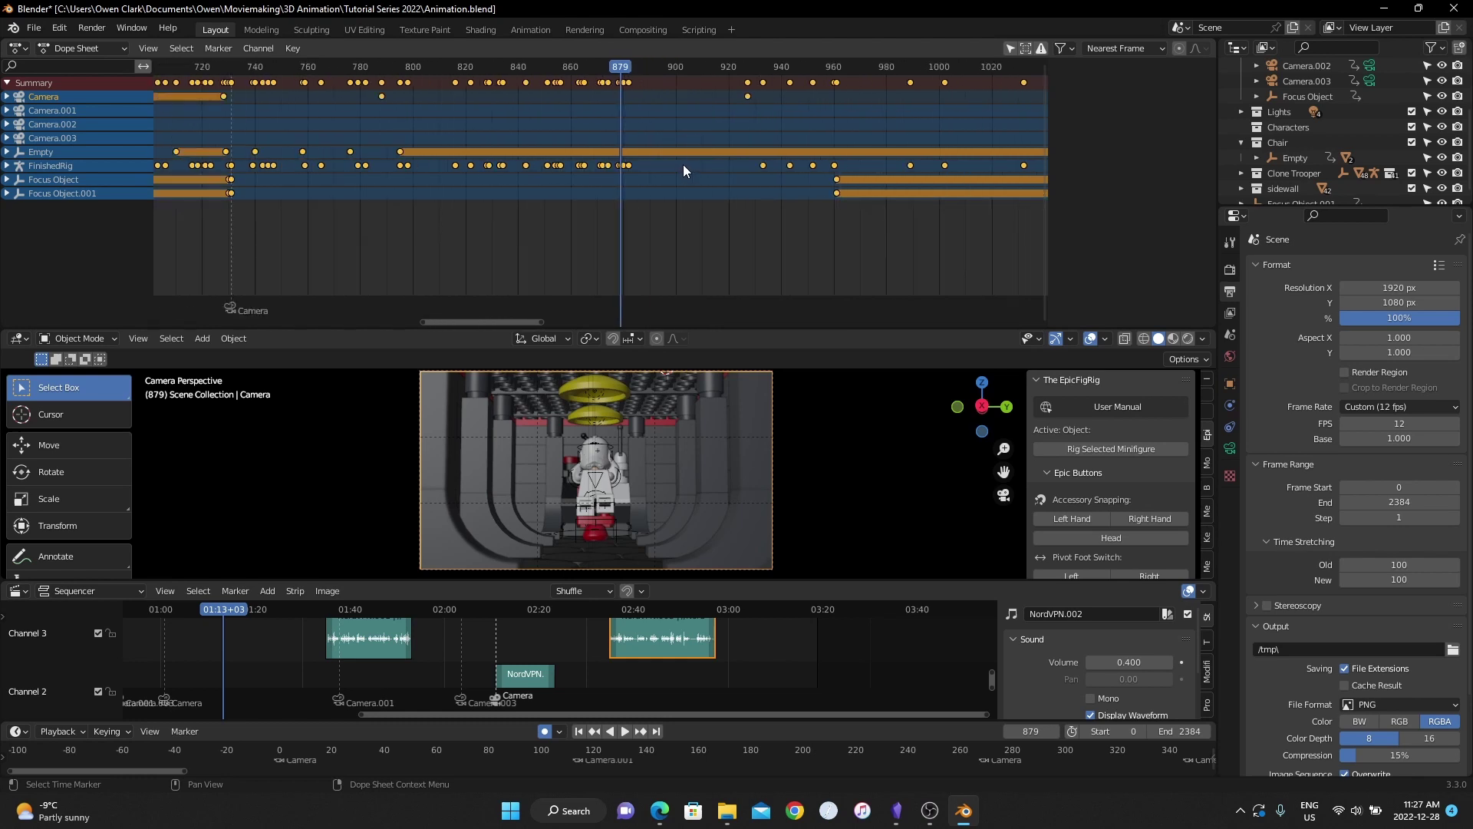
scroll(685, 171, "down", 2)
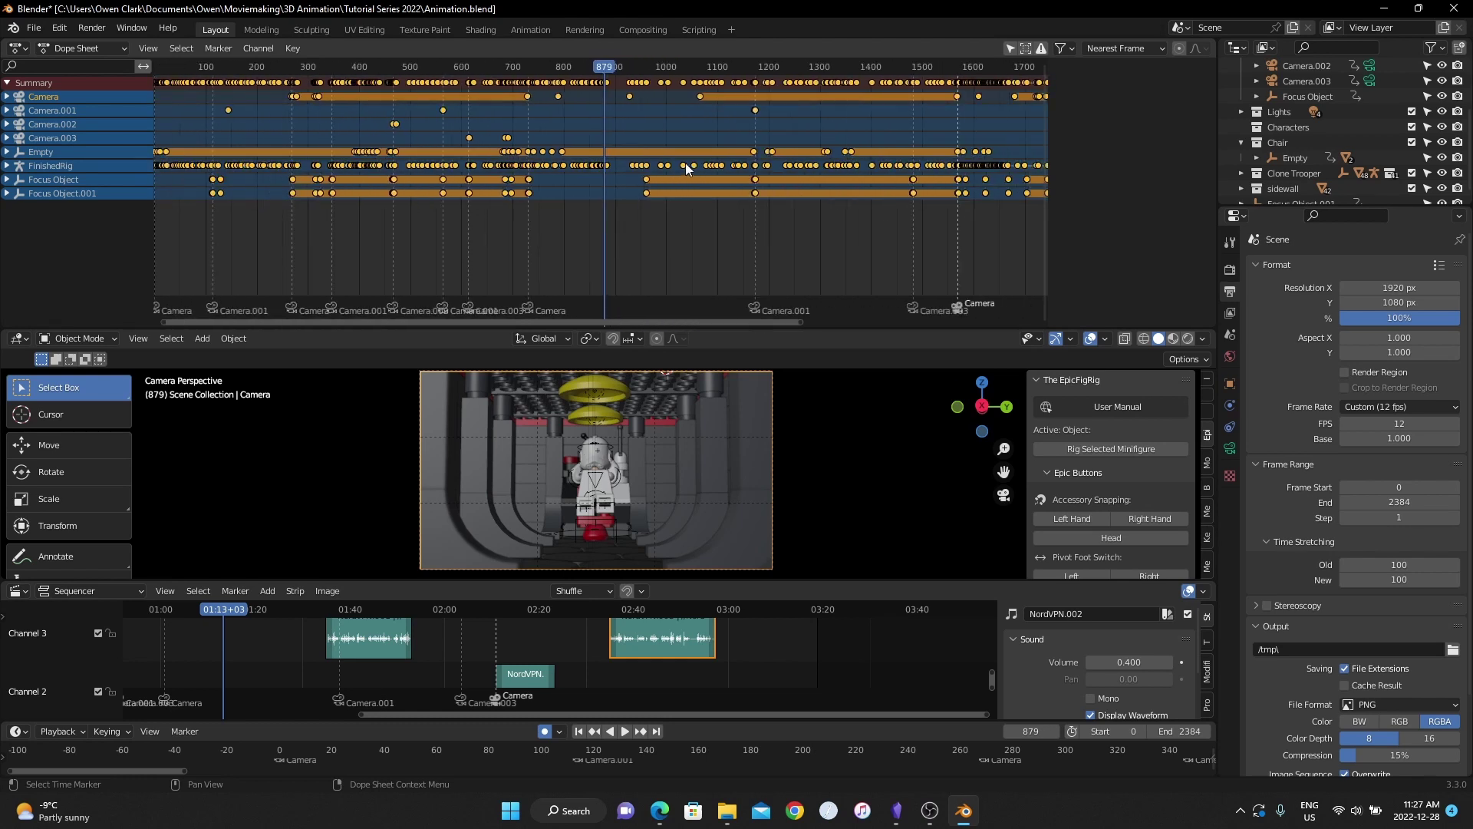
scroll(686, 166, "down", 3)
scroll(583, 158, "down", 2)
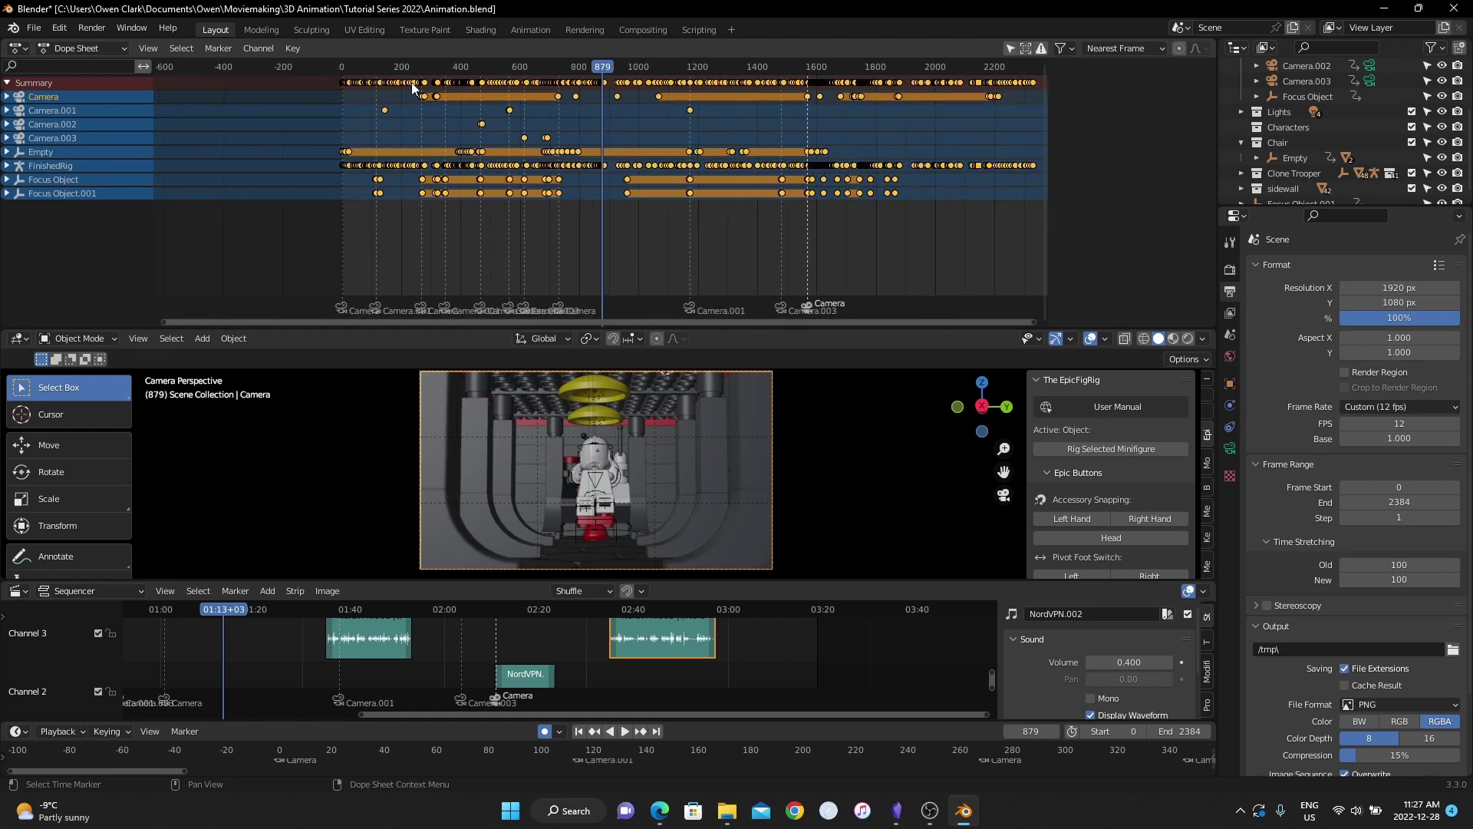
left_click(347, 67)
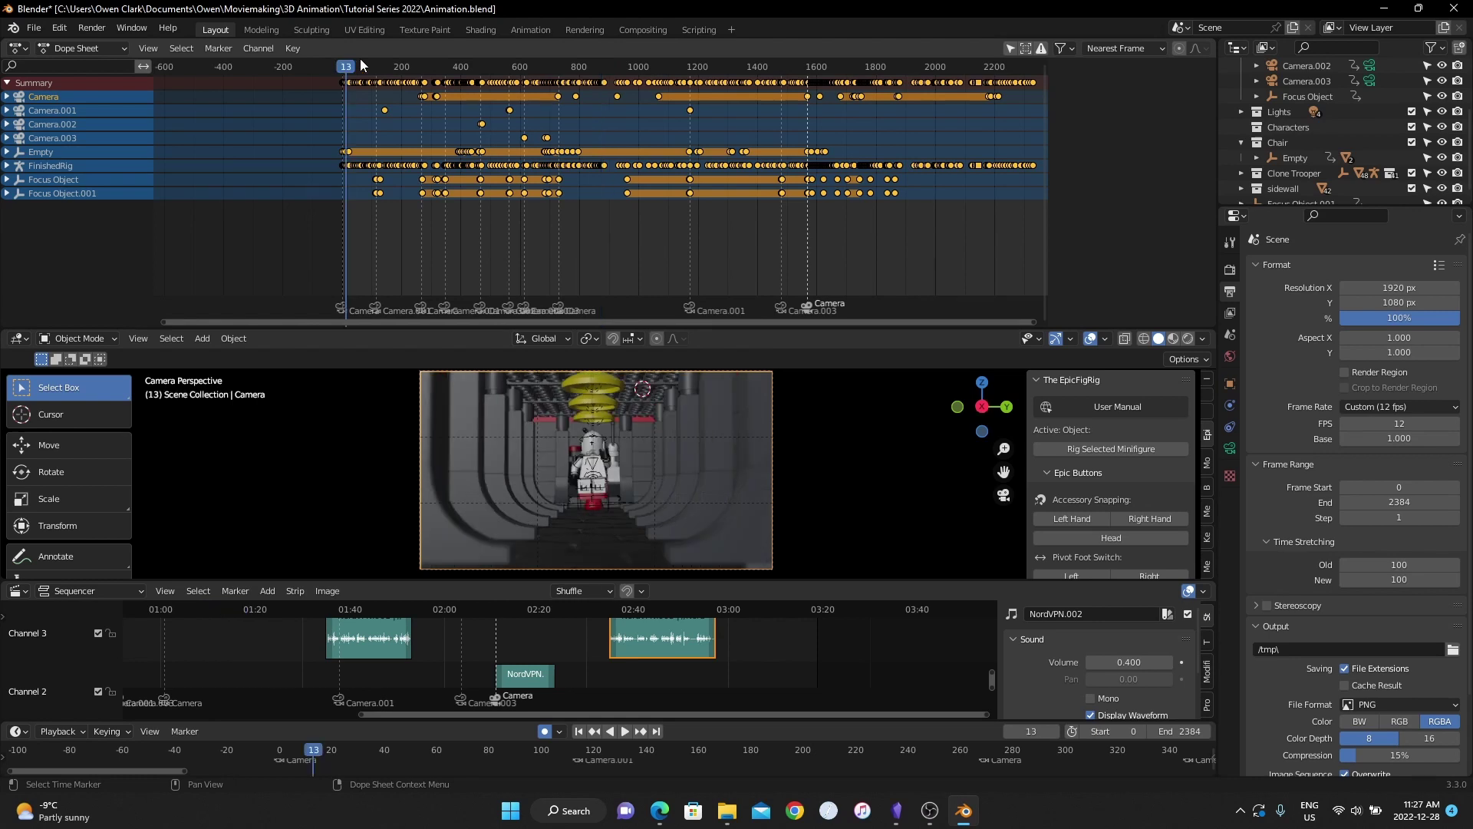
- Set Time Stretching's New value to 50 and play through the animation to check timing
left_click(1394, 578)
type("200")
key("Return")
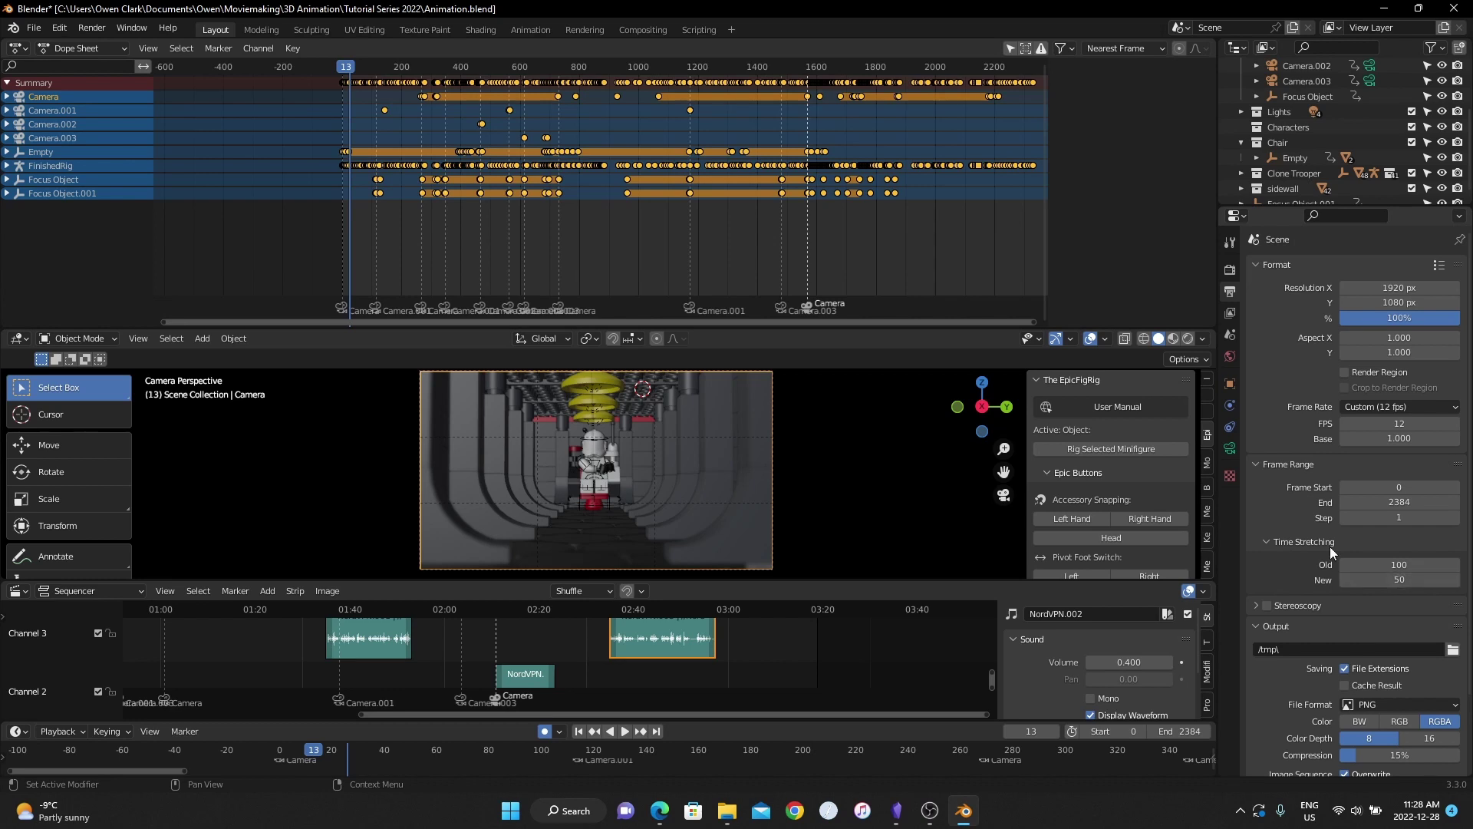
left_click(343, 66)
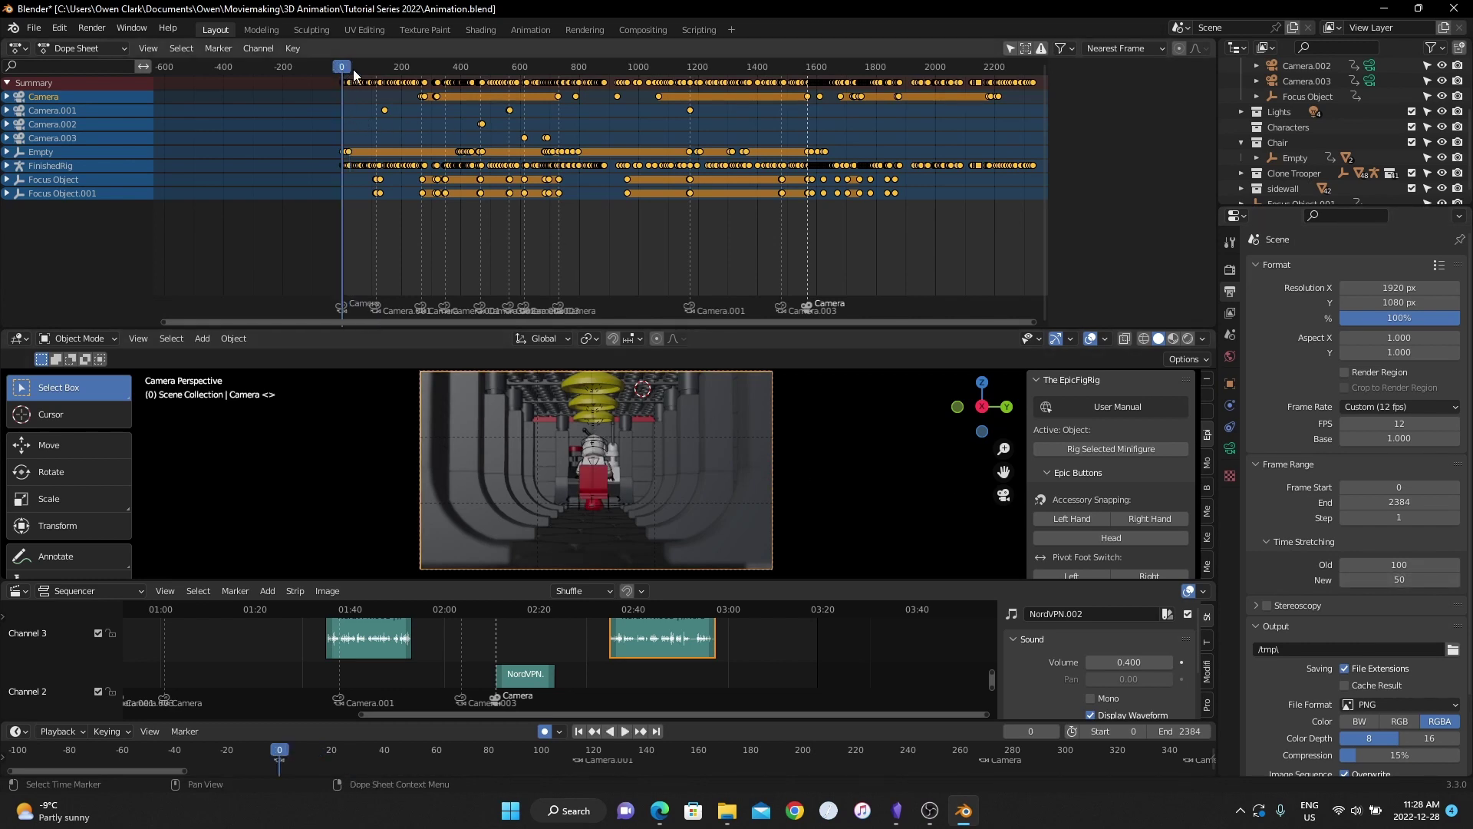
key("space")
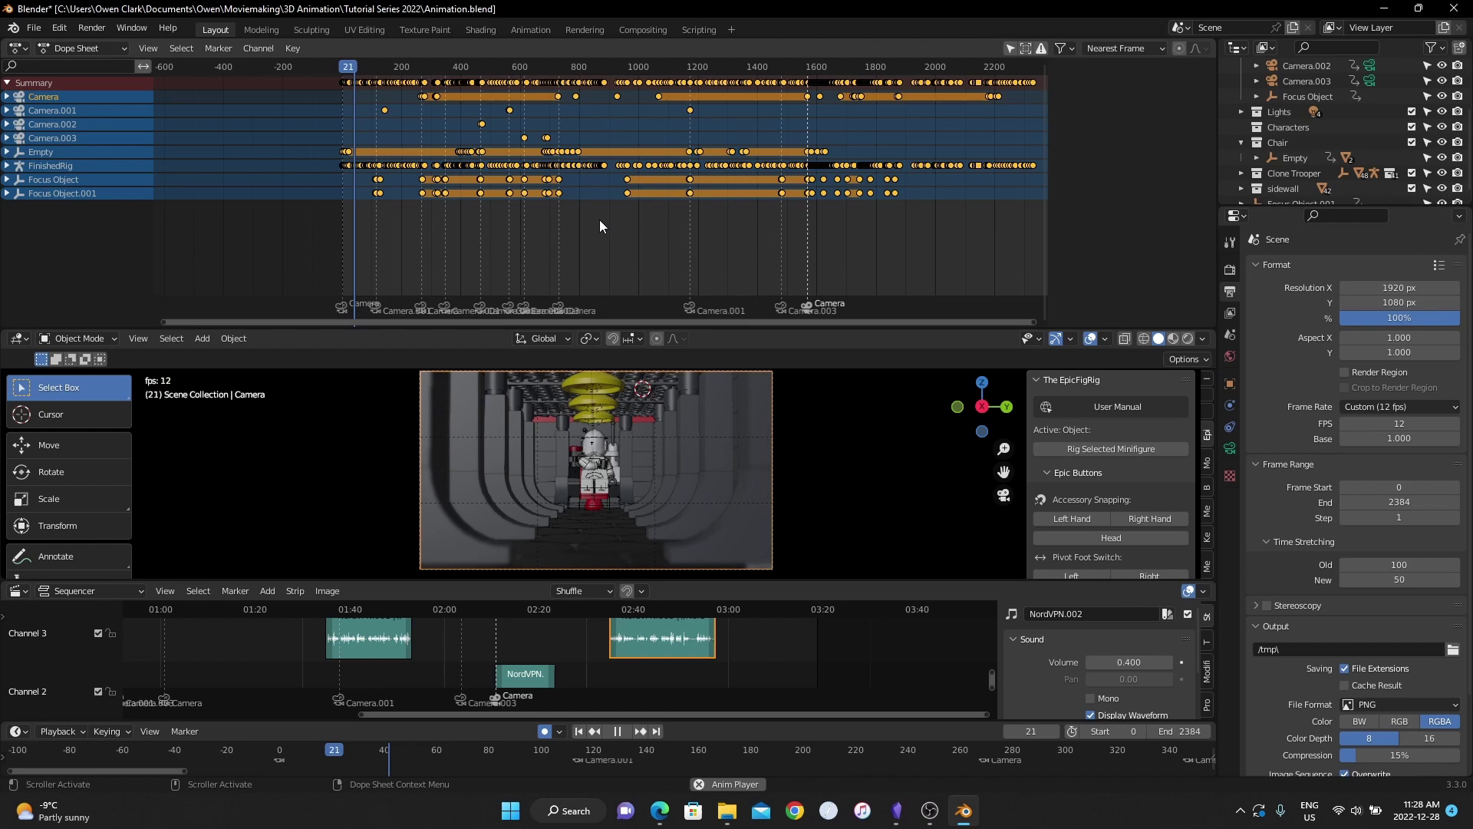
left_click(611, 67)
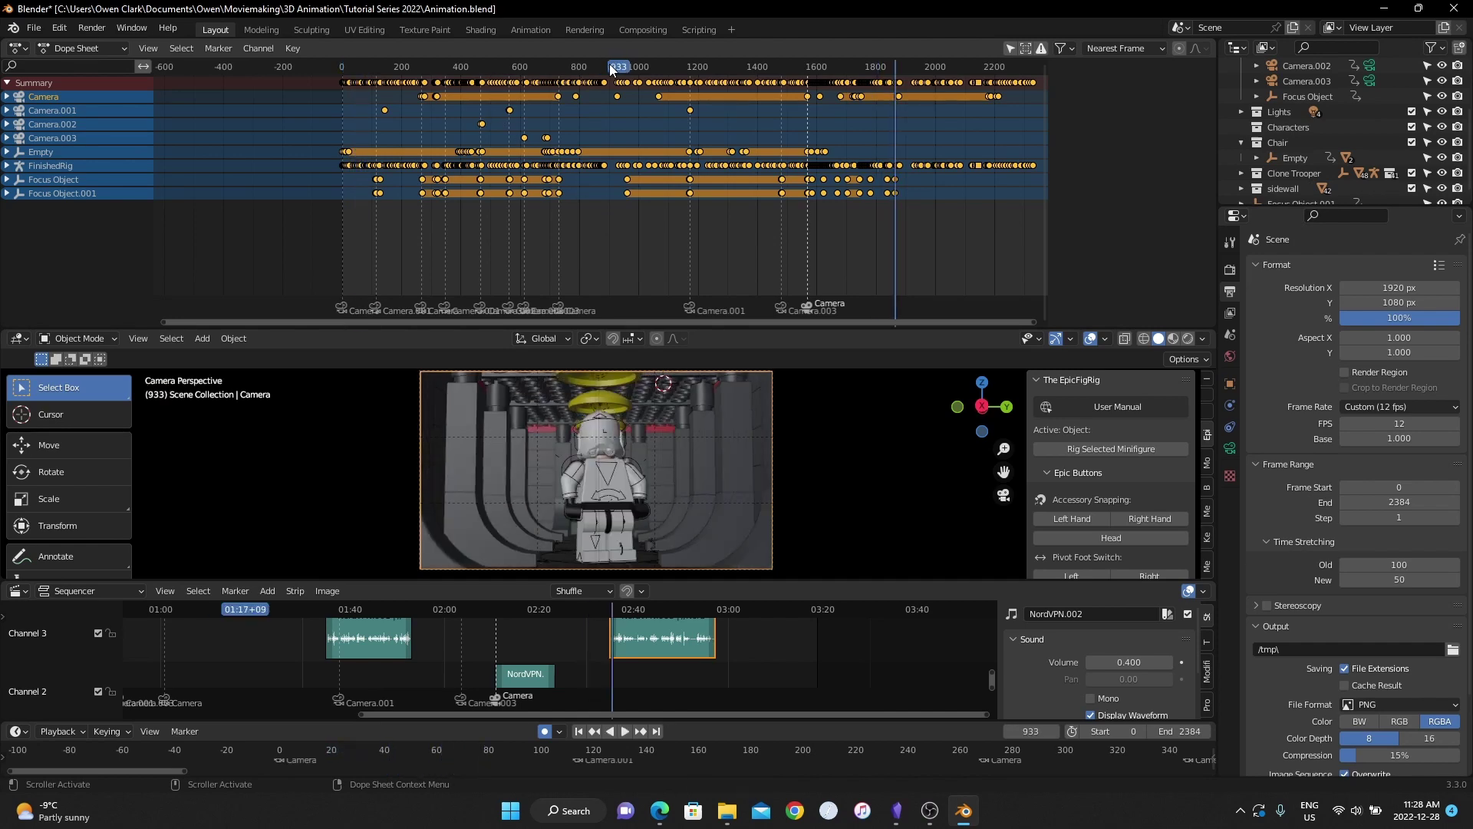
left_click(522, 67)
key("space")
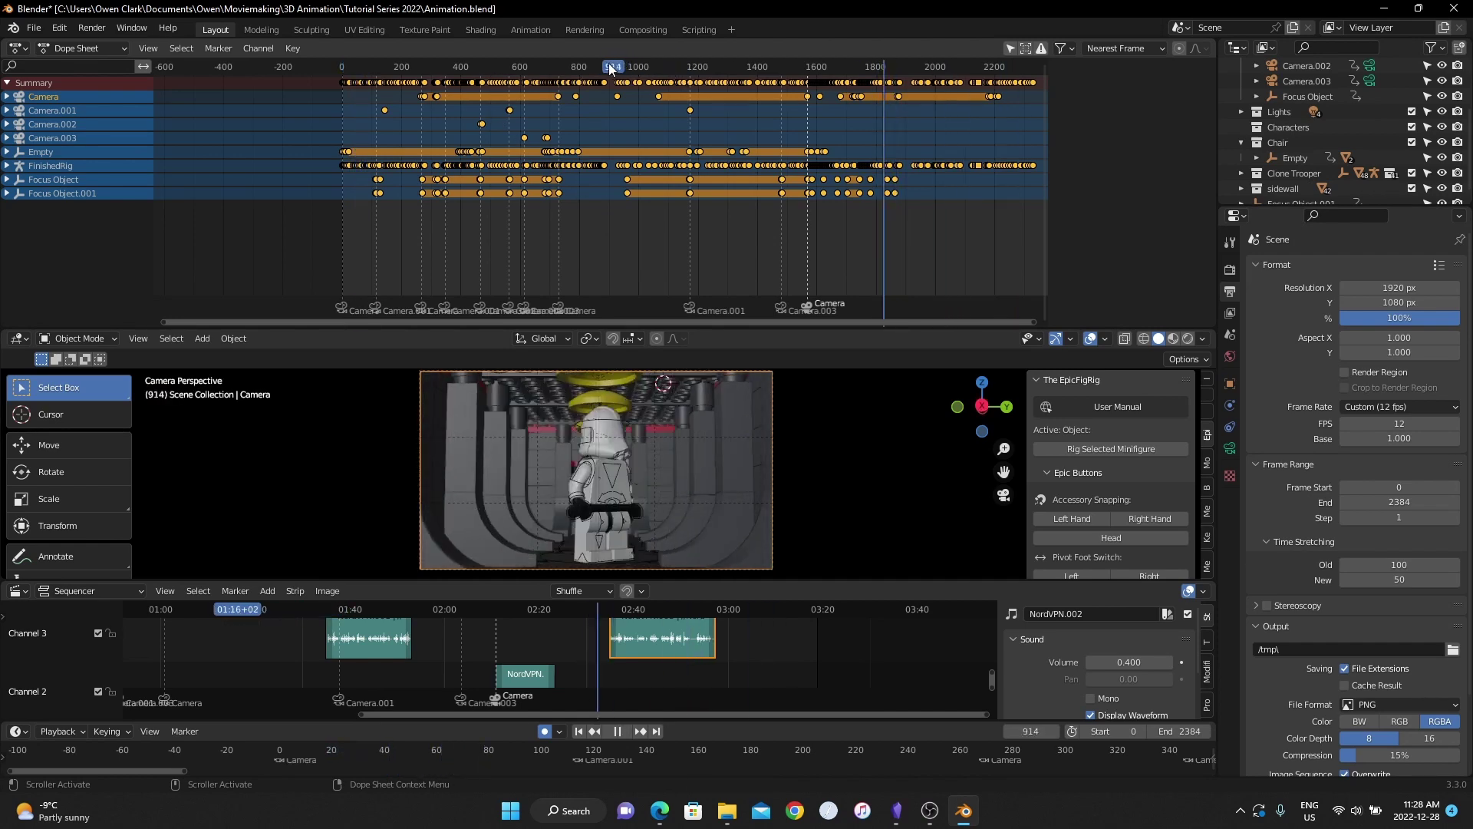
left_click_drag(522, 67, 591, 100)
scroll(714, 183, "down", 4)
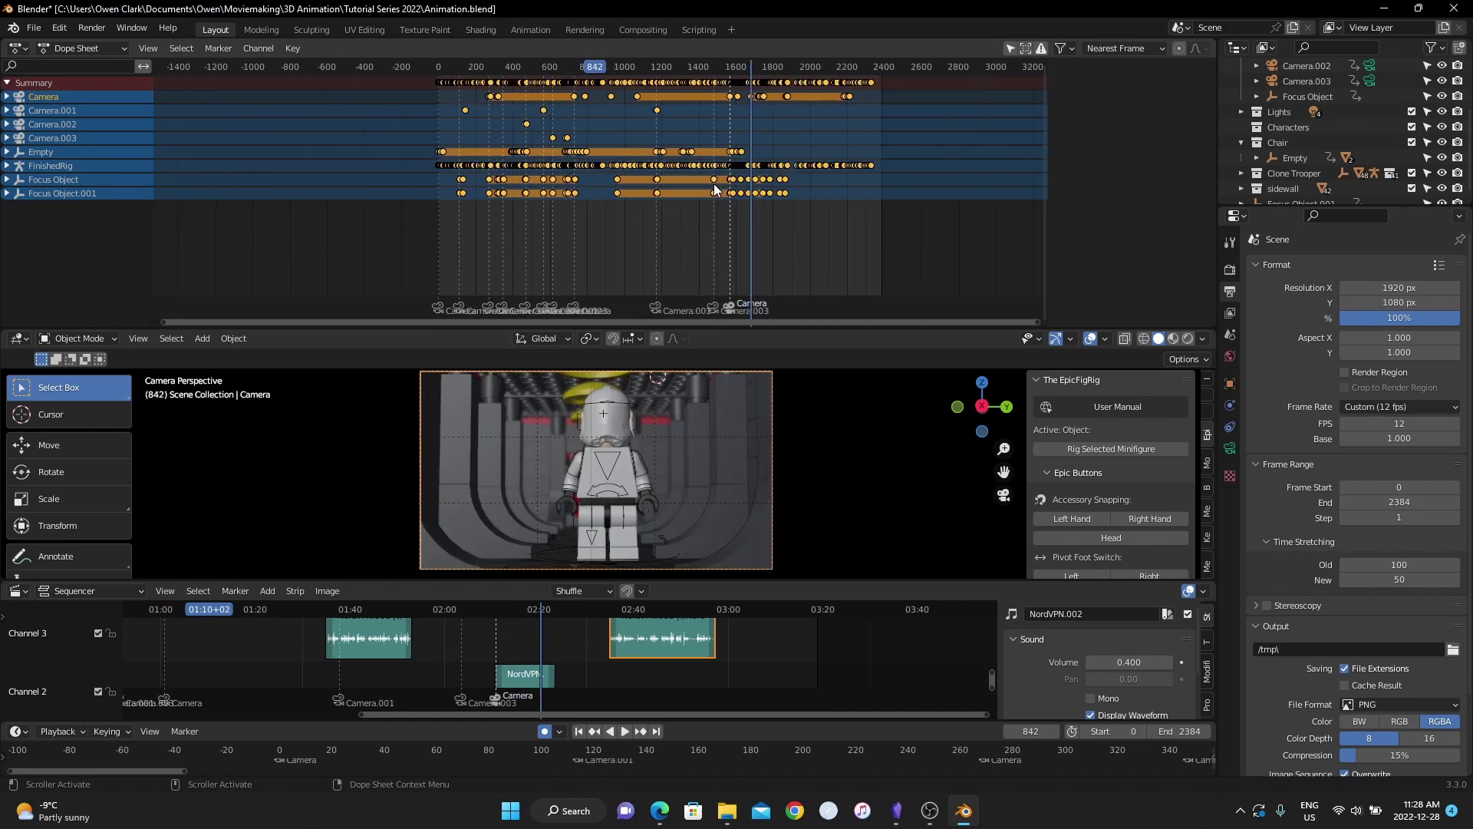
scroll(715, 181, "up", 2)
- Save Animation.blend and turn the Dope Sheet area into the Compositor showing the Denoise node
key("Up")
key("ctrl+s")
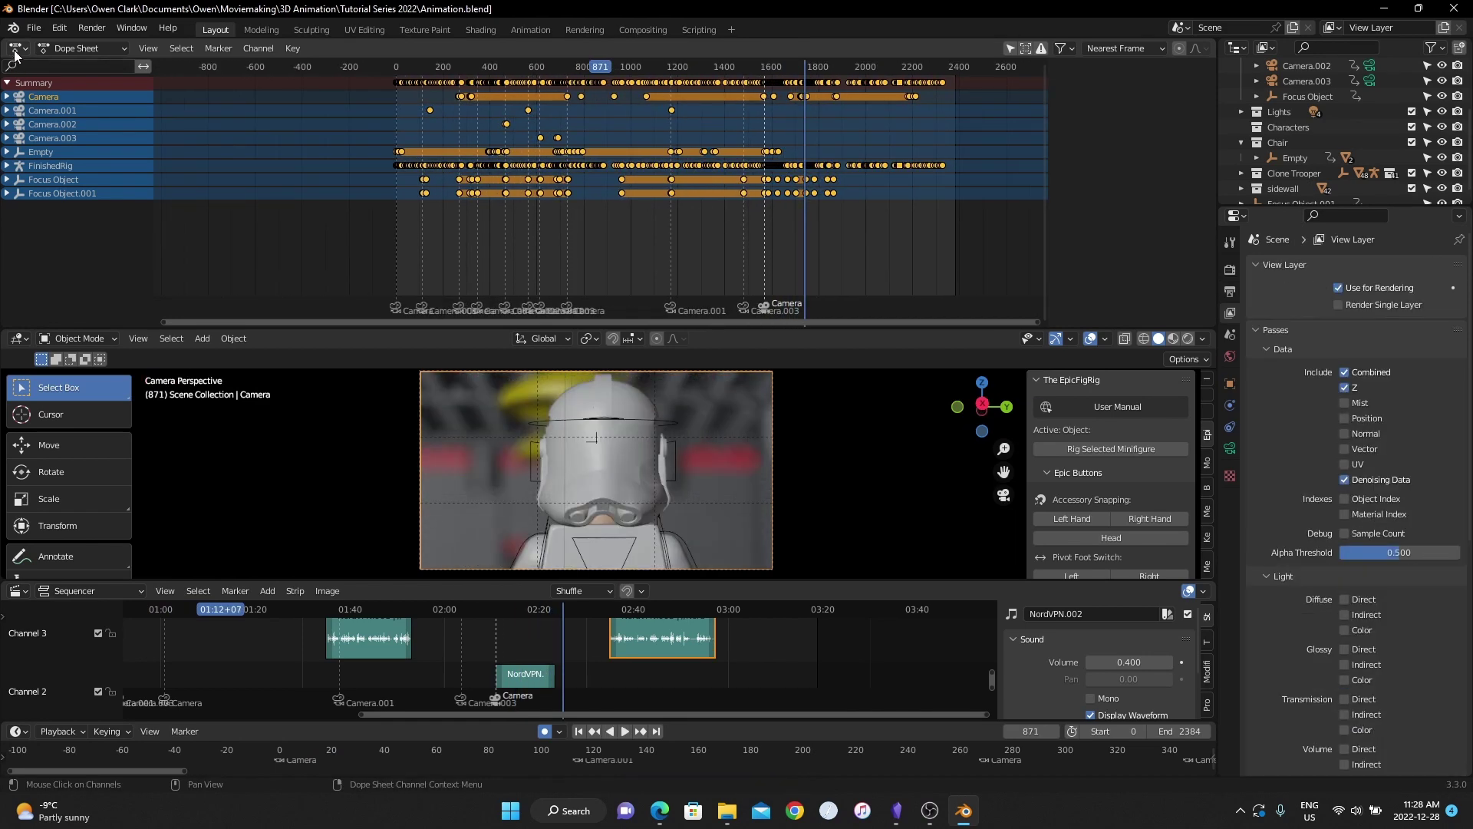
left_click(19, 49)
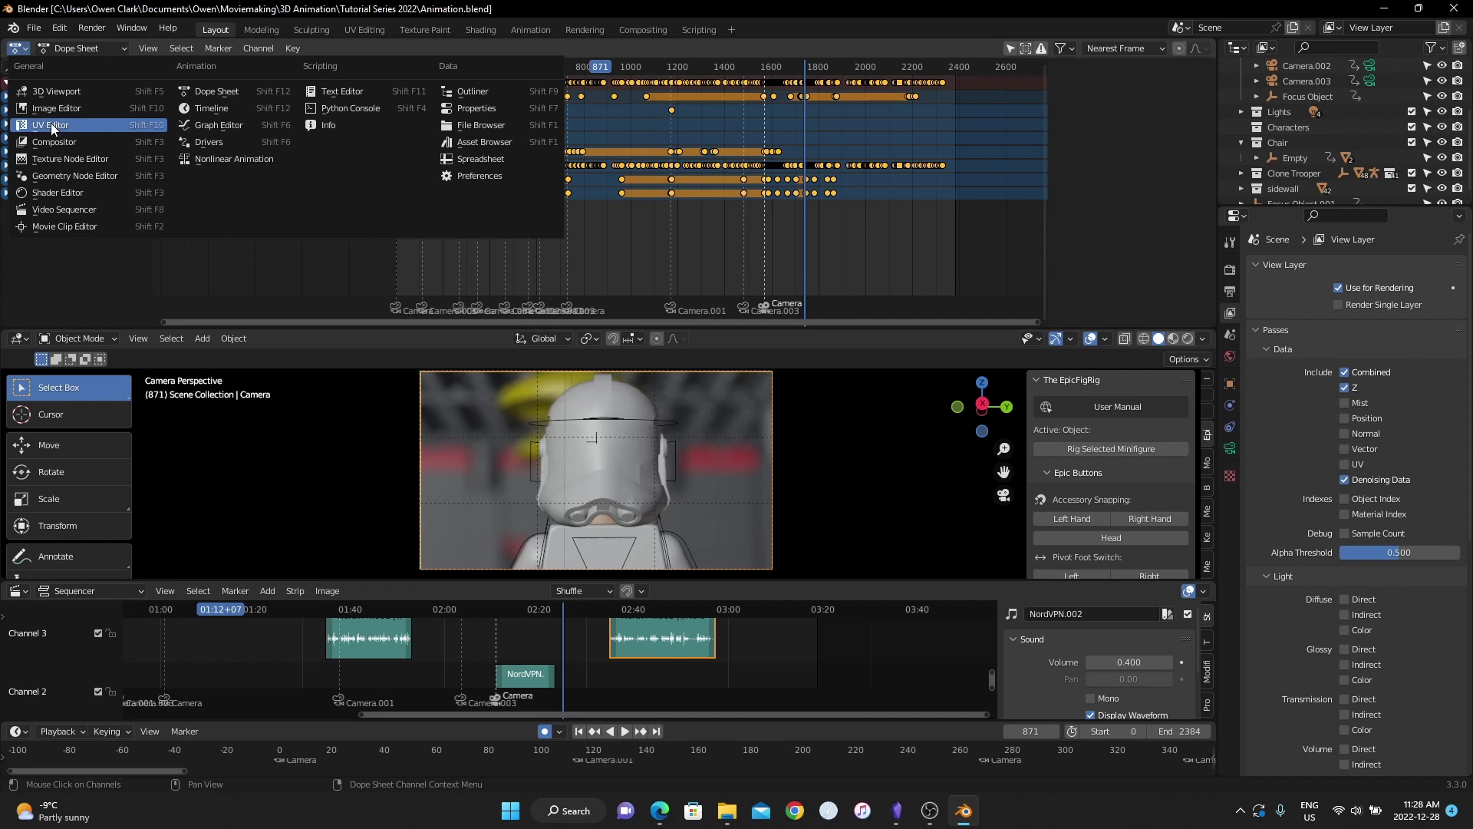
left_click(54, 142)
scroll(505, 160, "down", 2)
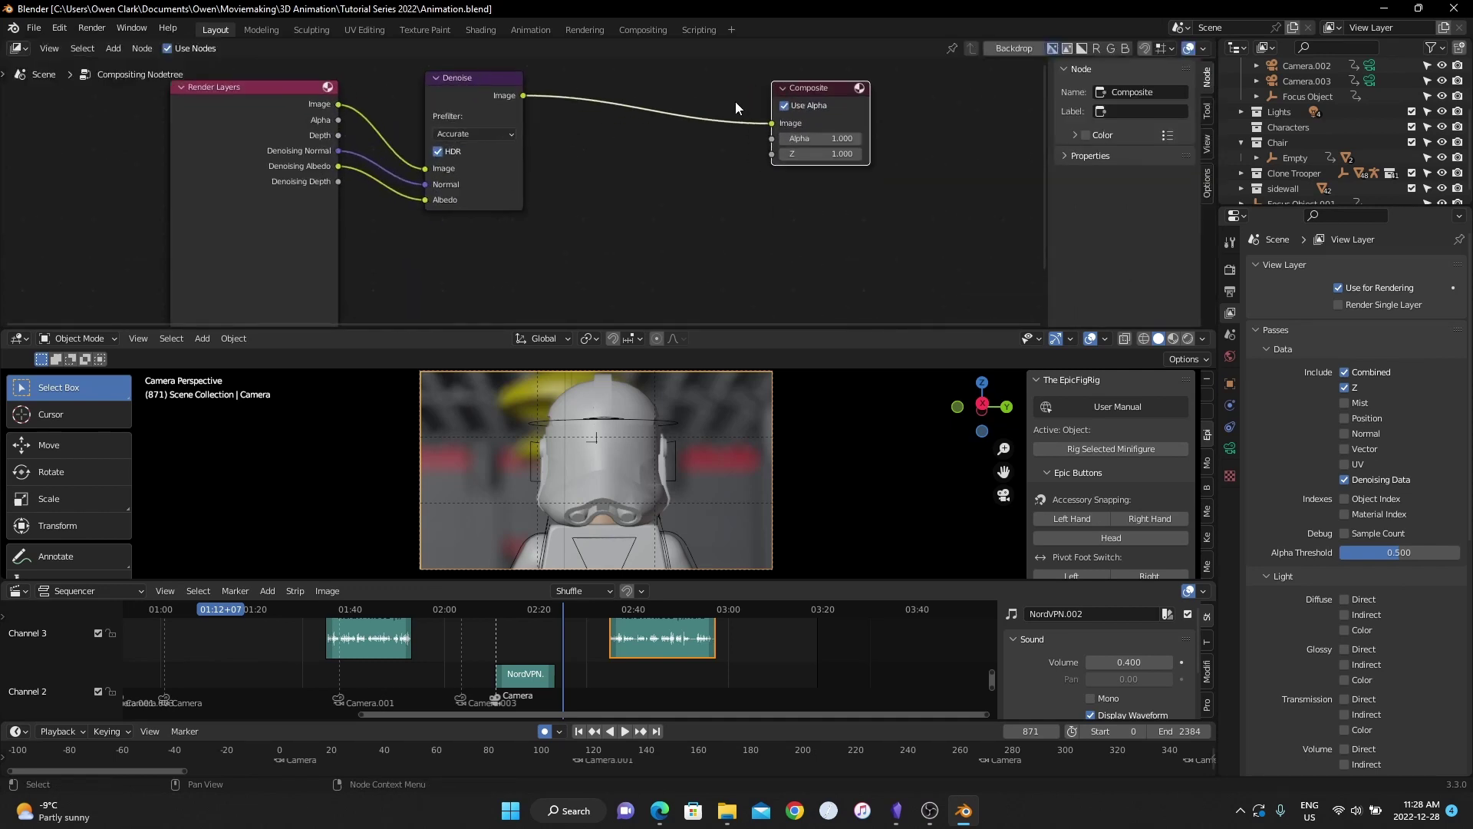
- Add a Lens Distortion node onto the link between Denoise and Composite
scroll(735, 102, "up", 2)
scroll(795, 106, "down", 2)
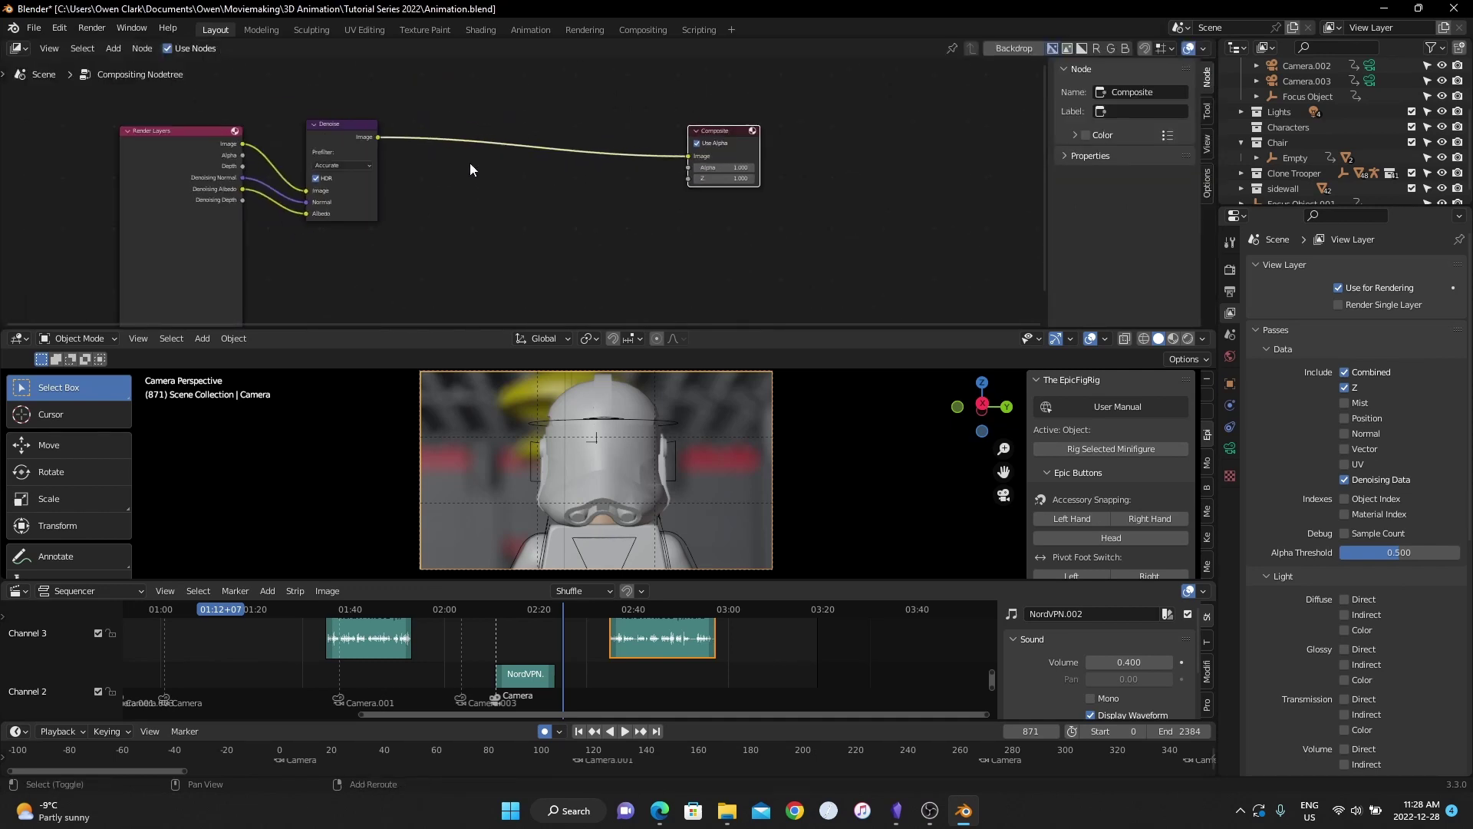
key("shift+a")
left_click(470, 163)
type("lens")
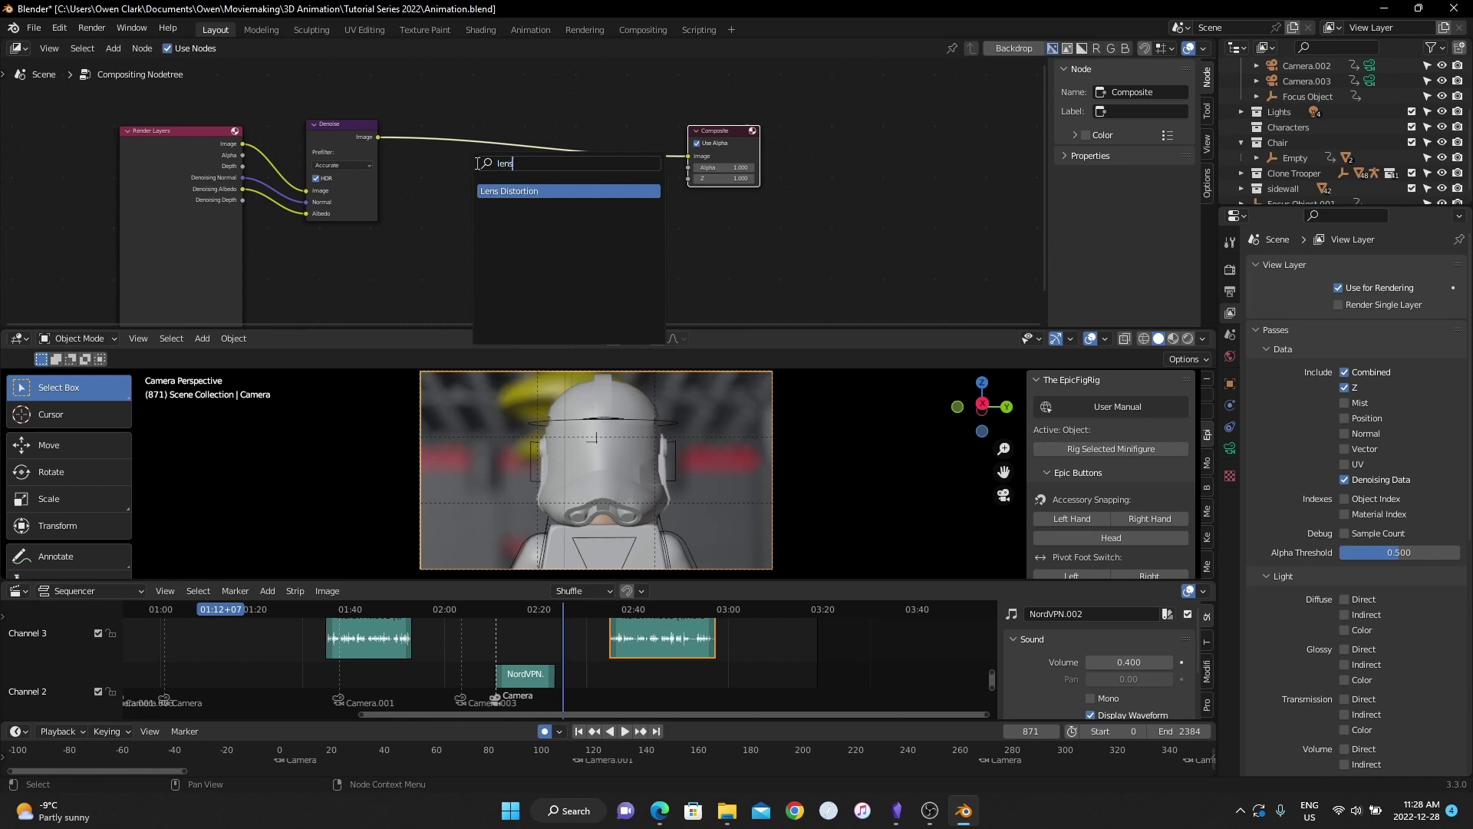
key("Return")
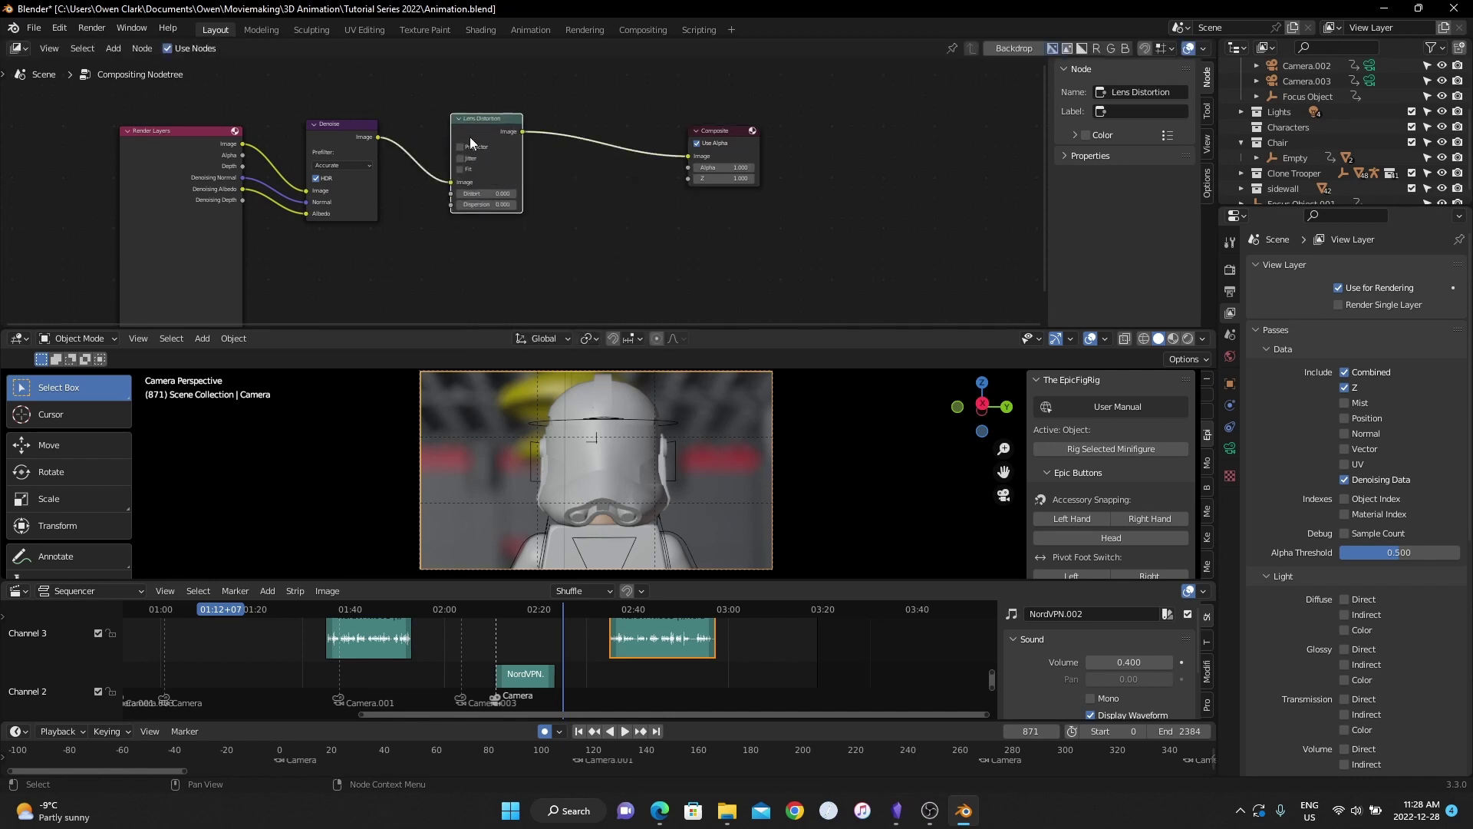
left_click(469, 137)
- Set the Lens Distortion Distort to 0.020 and Dispersion to 0.030, nudging the node lower
scroll(503, 99, "up", 3)
left_click(532, 207)
type("0.0")
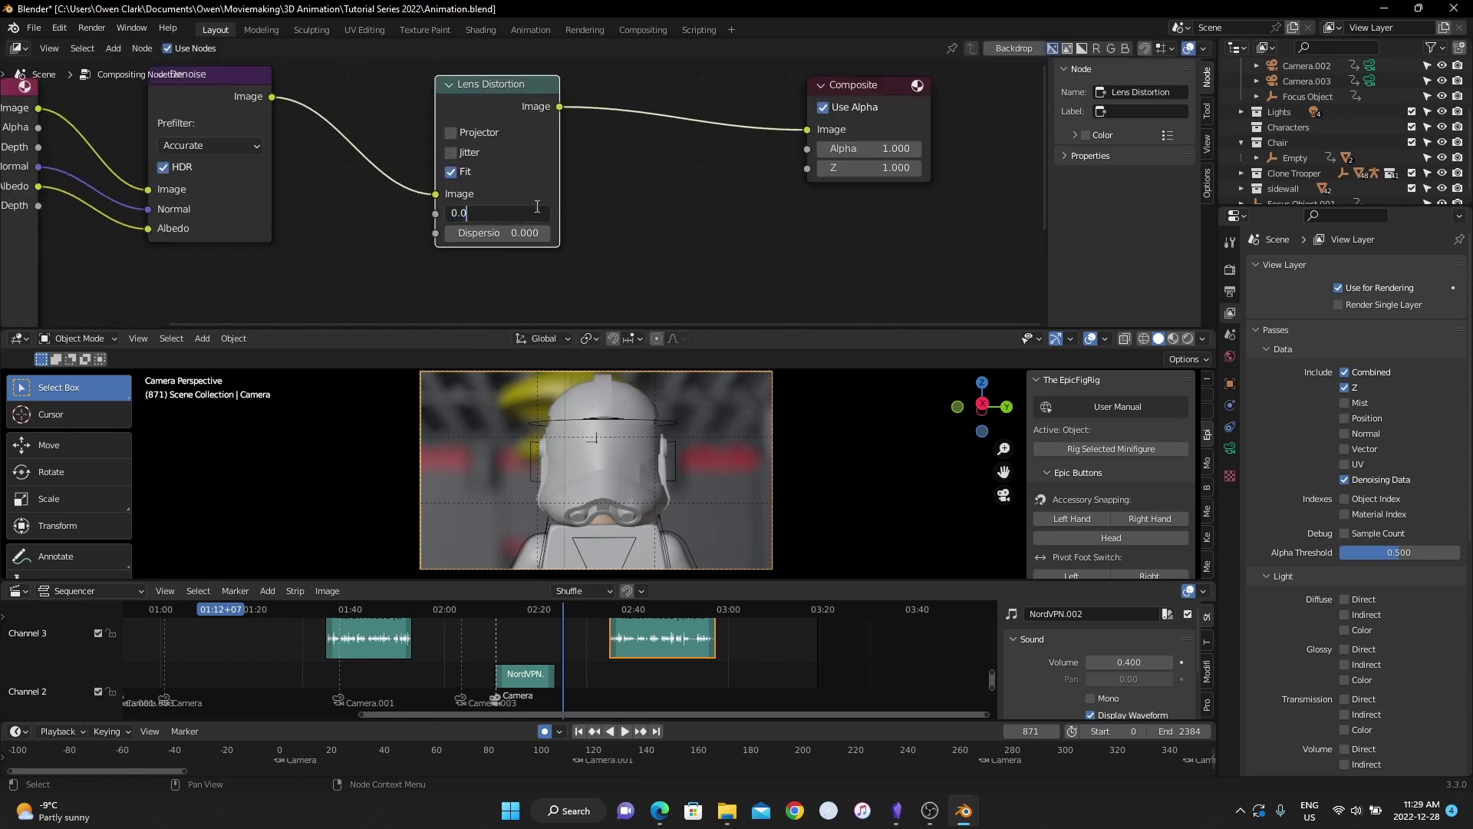
type("2")
key("Return")
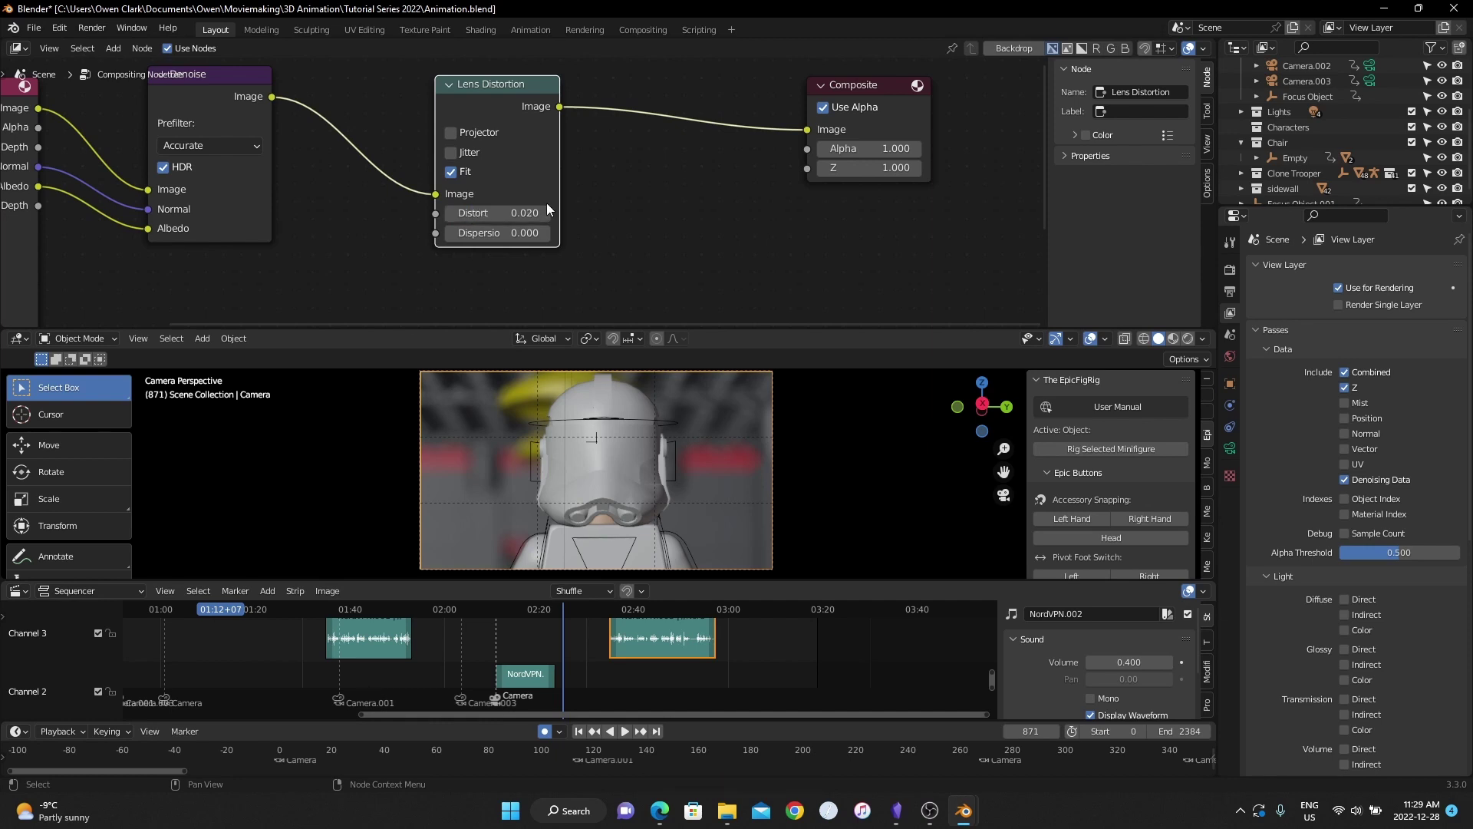
left_click(529, 230)
type("0.03")
key("Return")
scroll(735, 188, "up", 2)
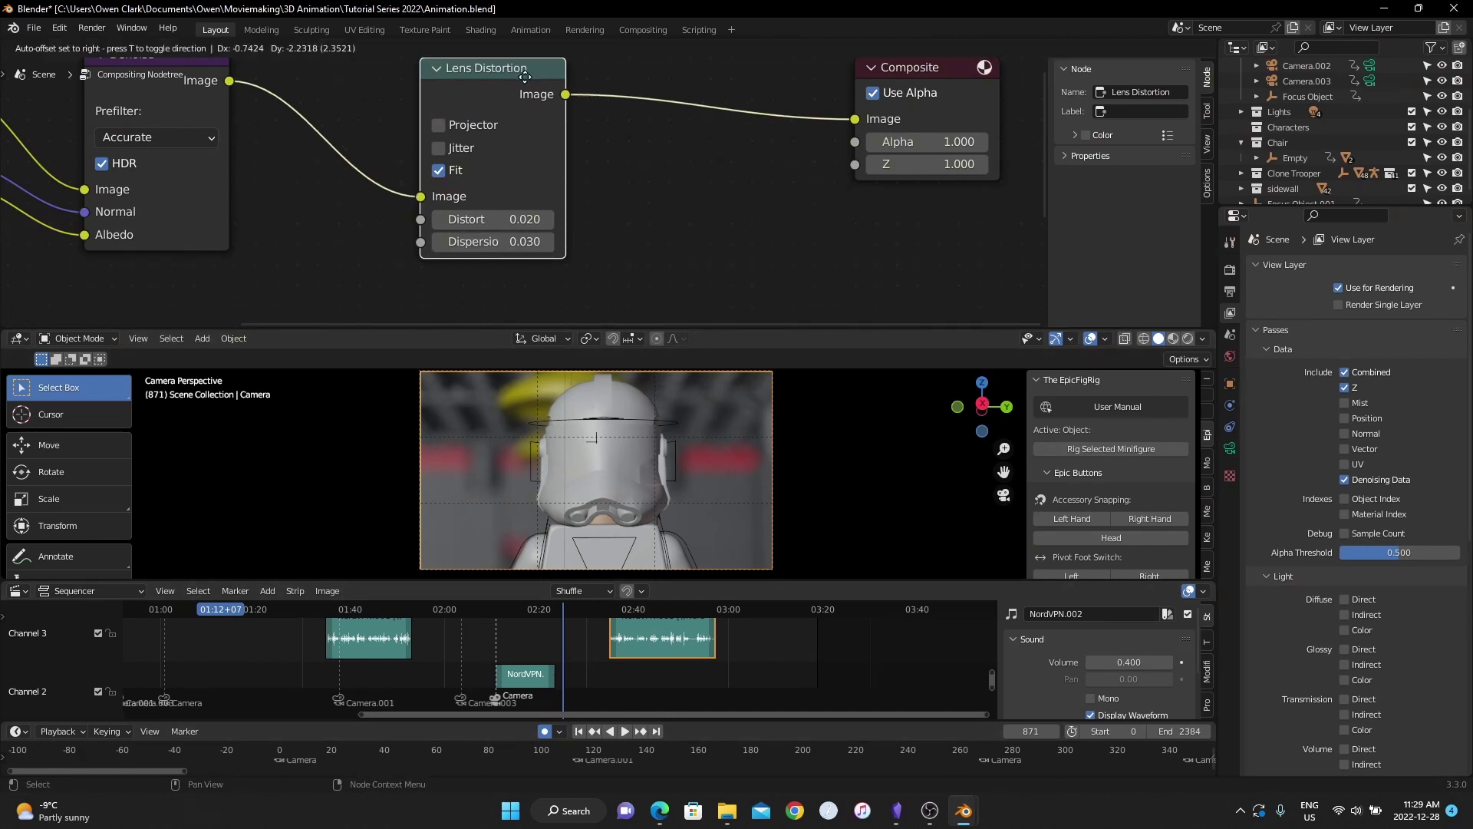
left_click_drag(528, 75, 525, 94)
scroll(642, 152, "down", 3)
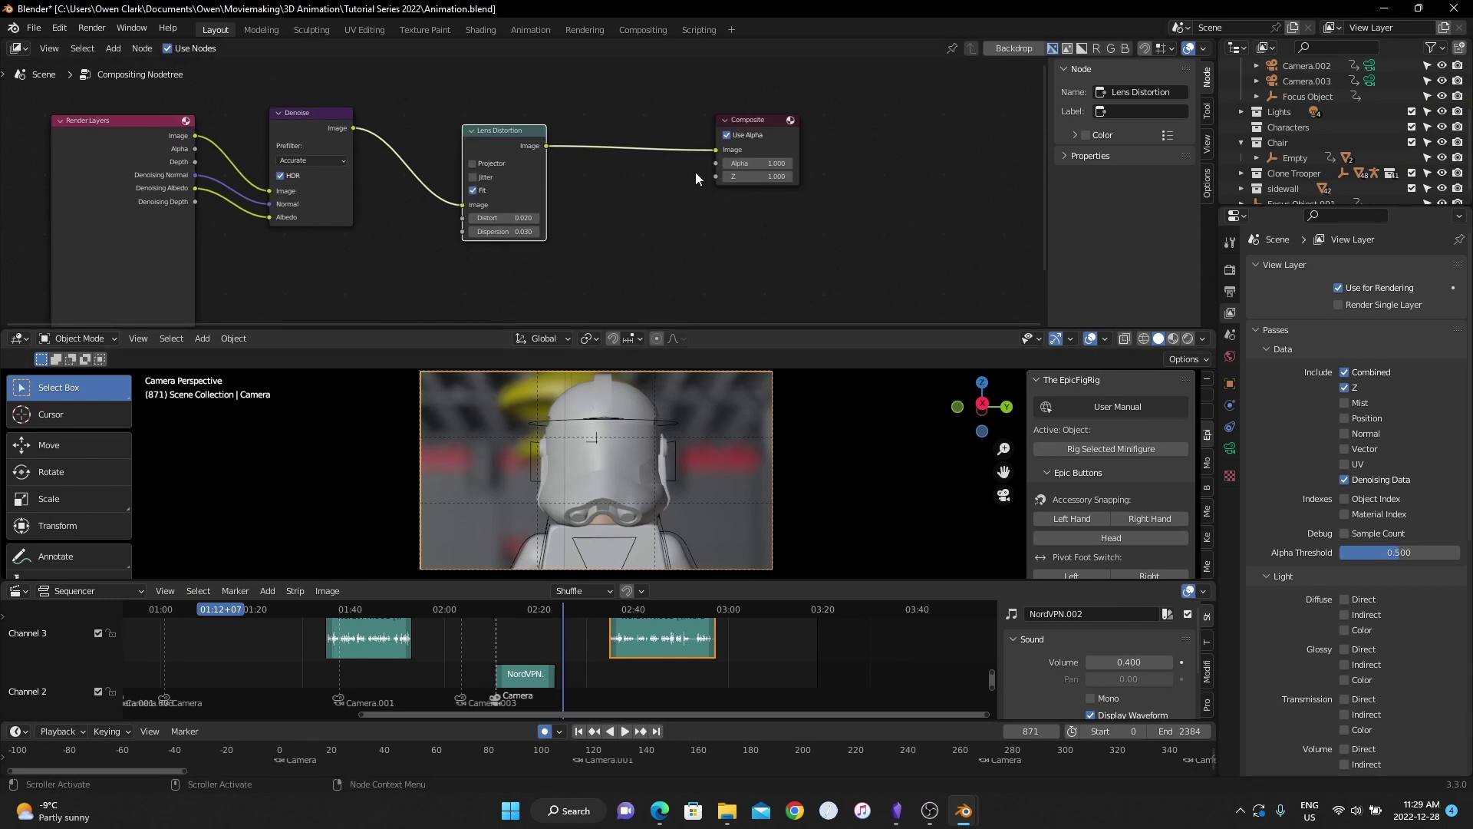
- Browse for the render output location in the Tutorial Series 2022 project folder
left_click_drag(743, 330, 742, 308)
scroll(1315, 435, "down", 10)
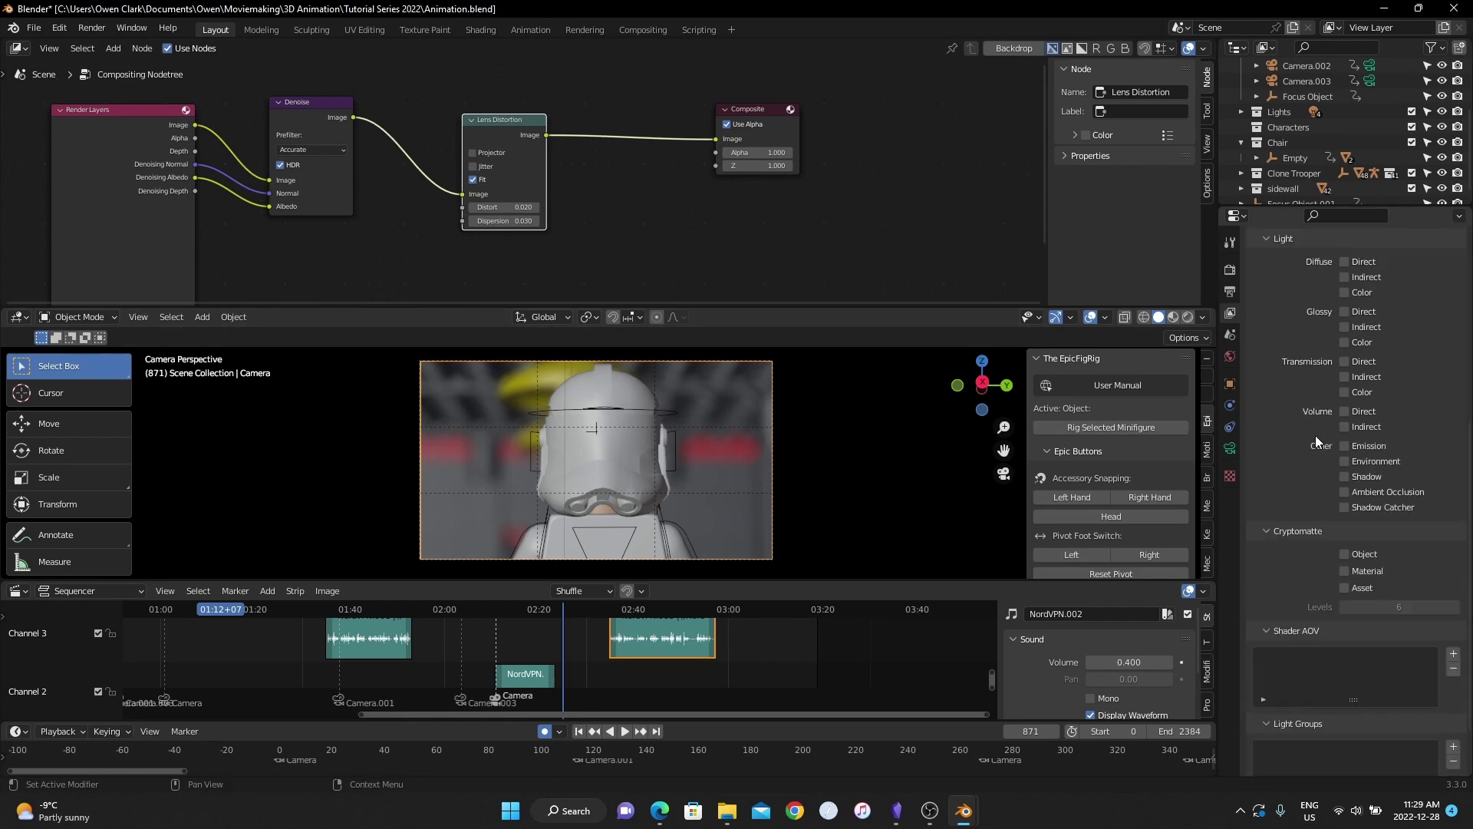
scroll(1315, 435, "down", 2)
left_click(1230, 292)
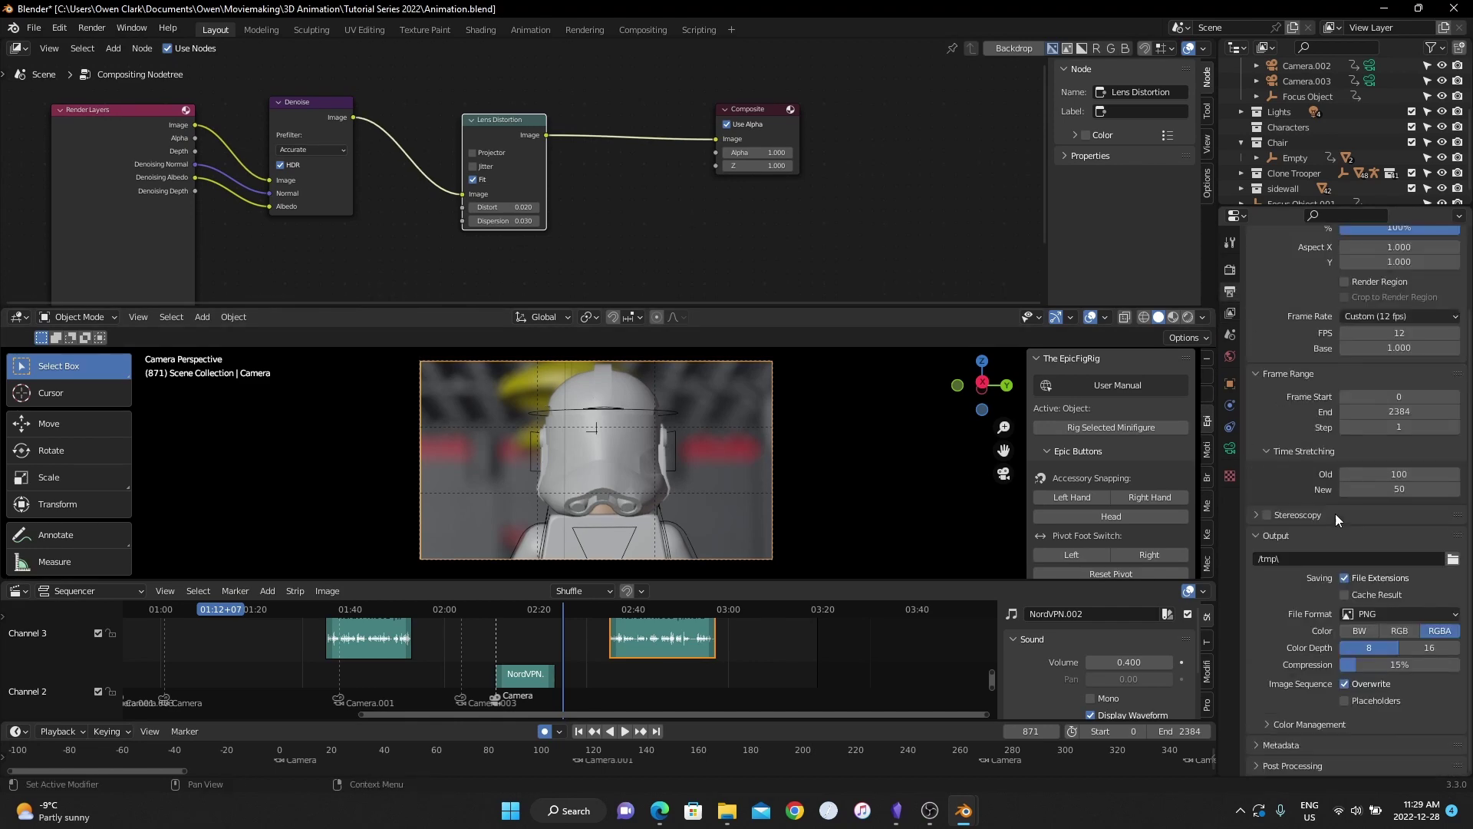
left_click(1453, 559)
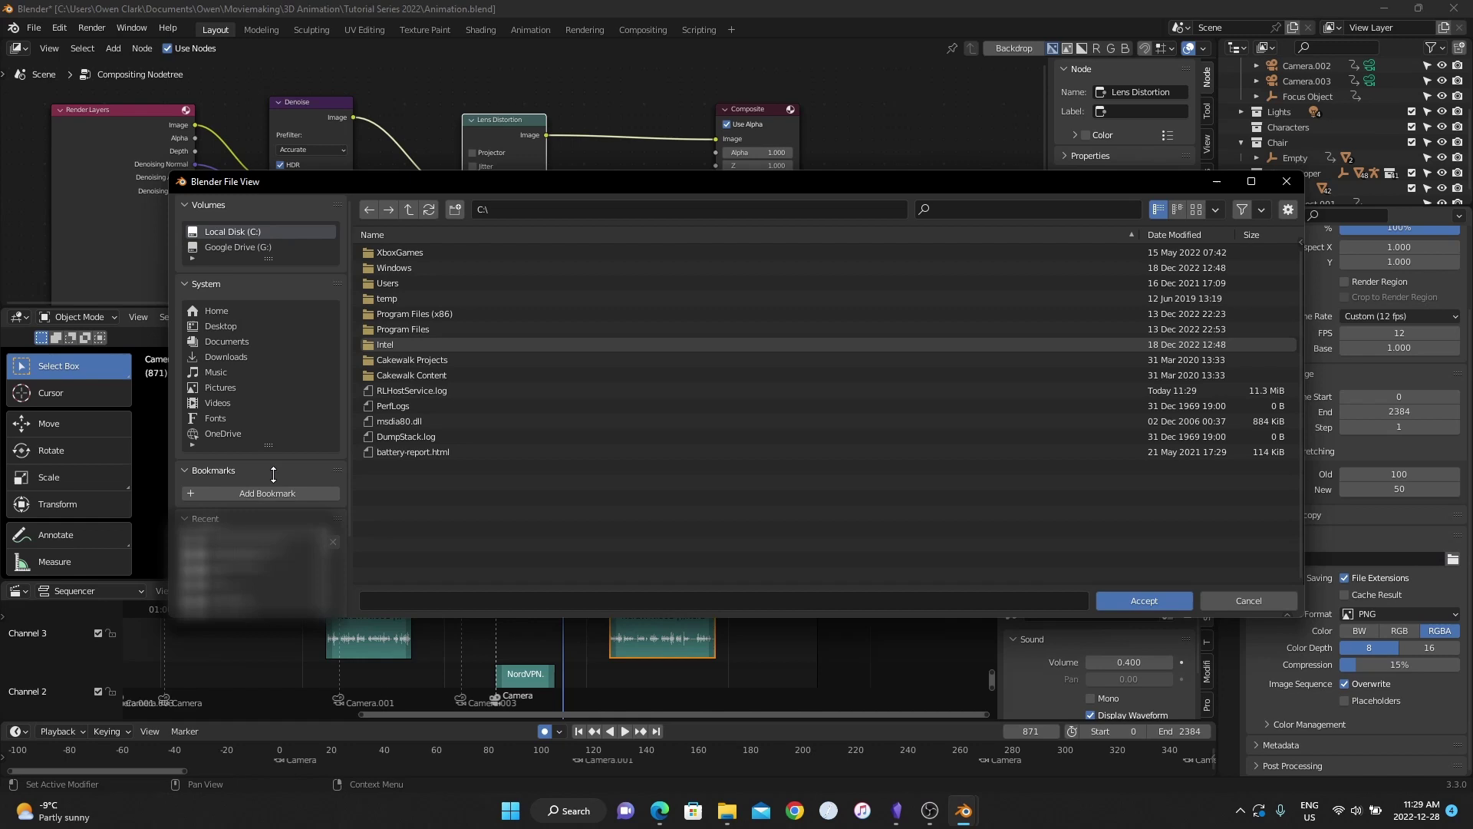
left_click(245, 543)
- Make a new Render folder the output location and list the file formats, PNG current
left_click(448, 272)
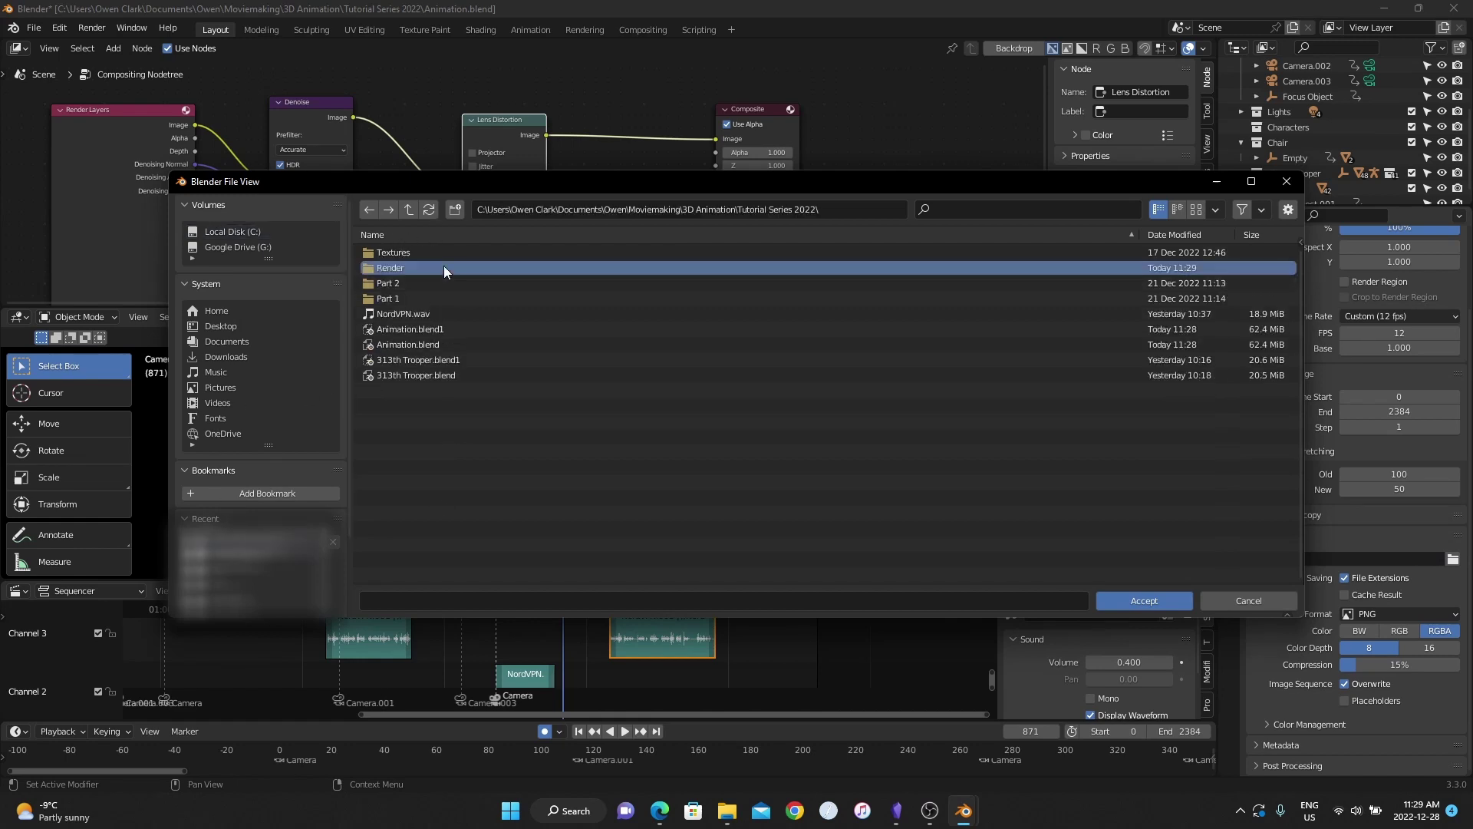
double_click(443, 266)
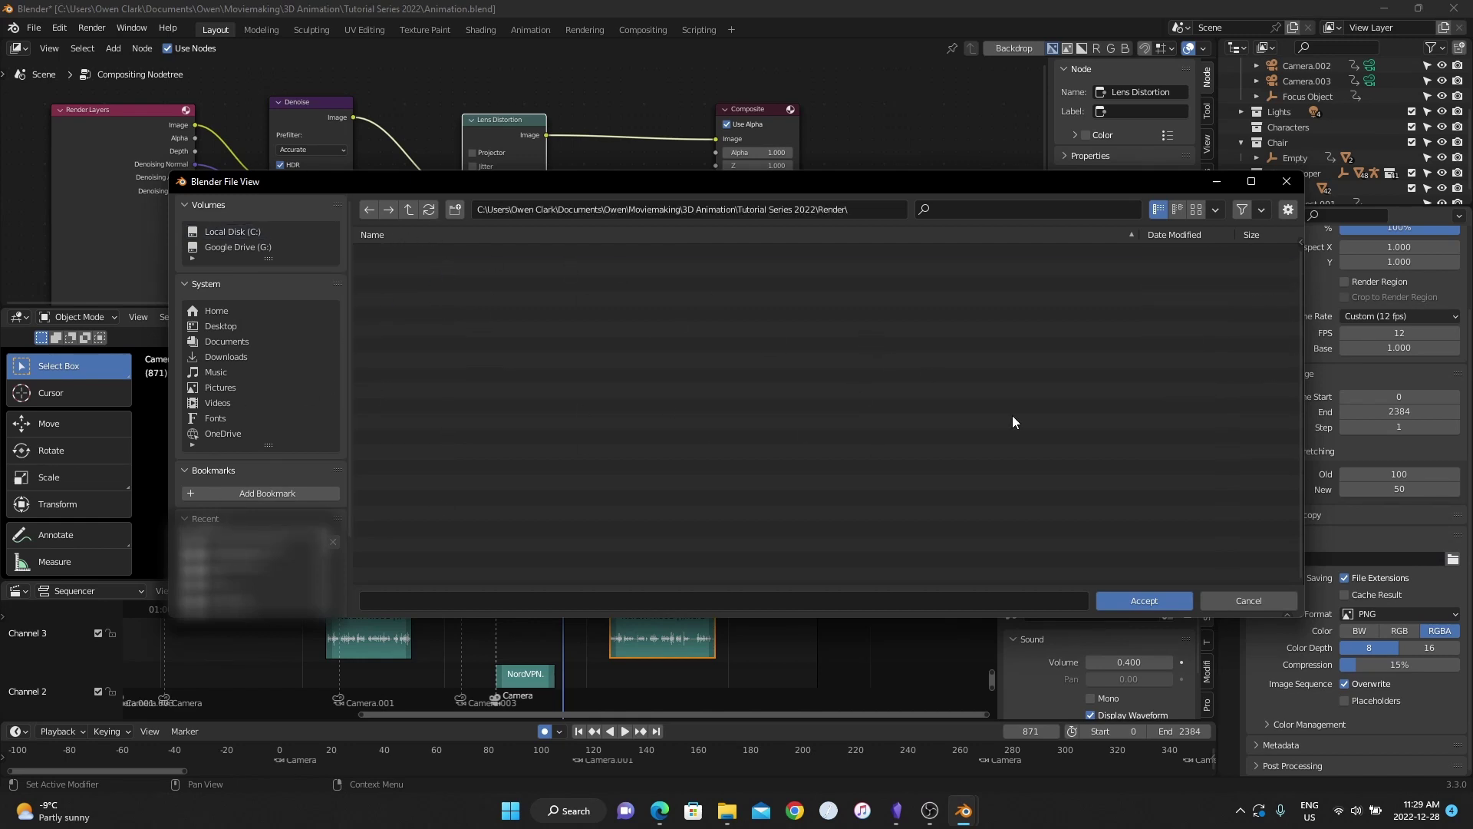
left_click(1144, 600)
left_click(1374, 608)
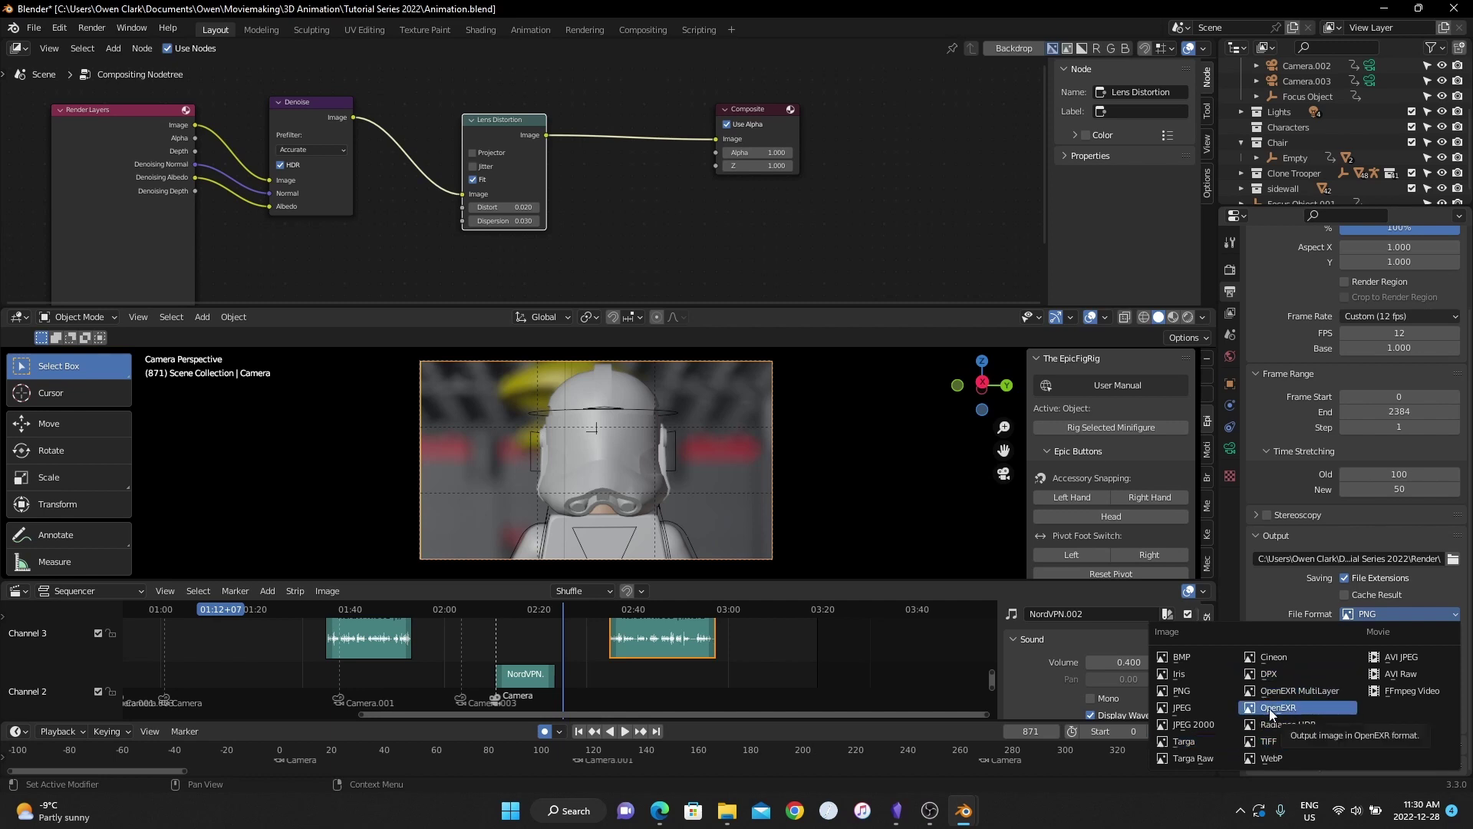
- Keep PNG output and return to Cycles sampling: 100 max samples, 0.0100 noise threshold
left_click(1406, 616)
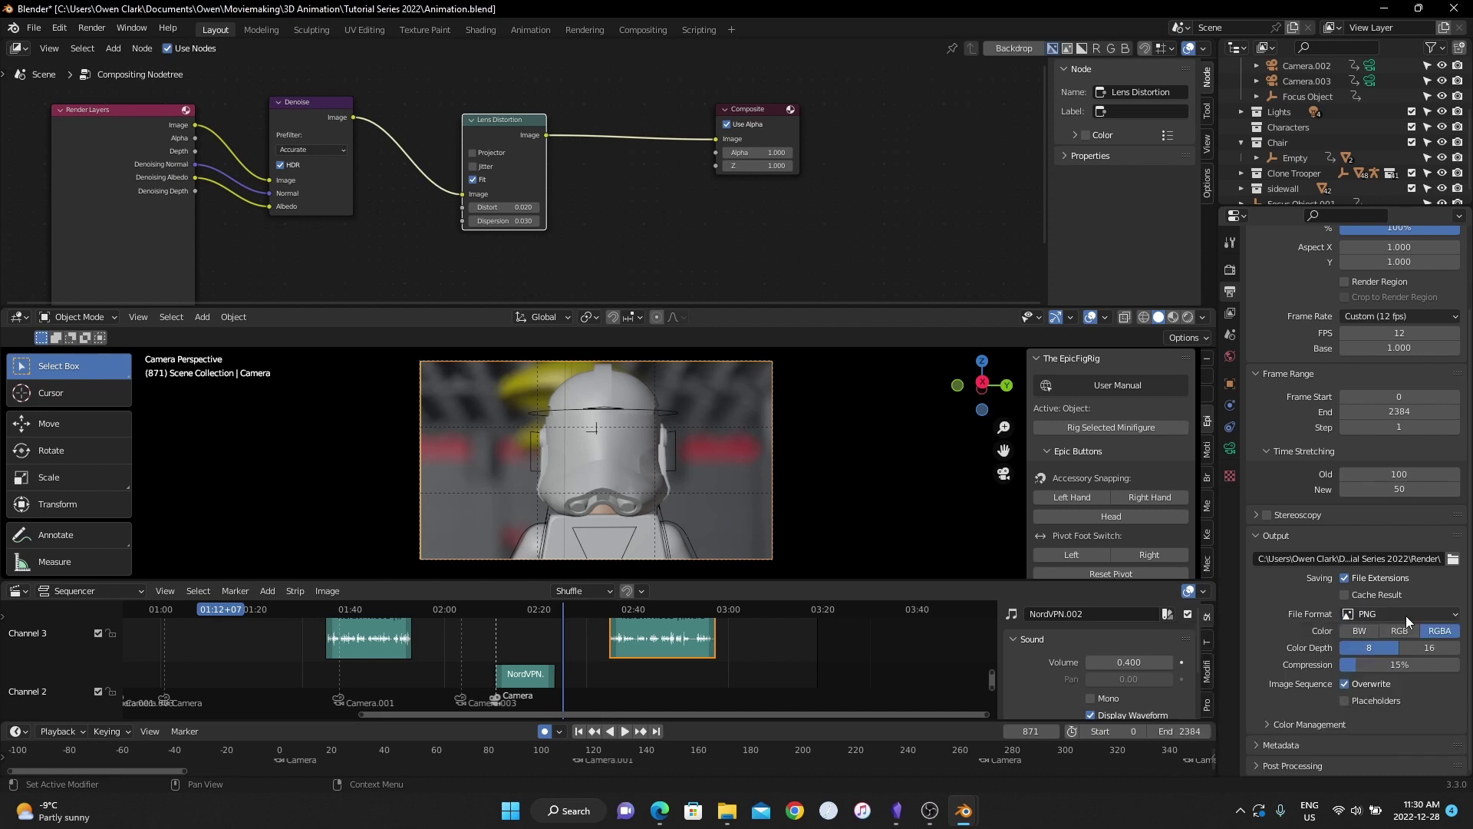
left_click(1406, 615)
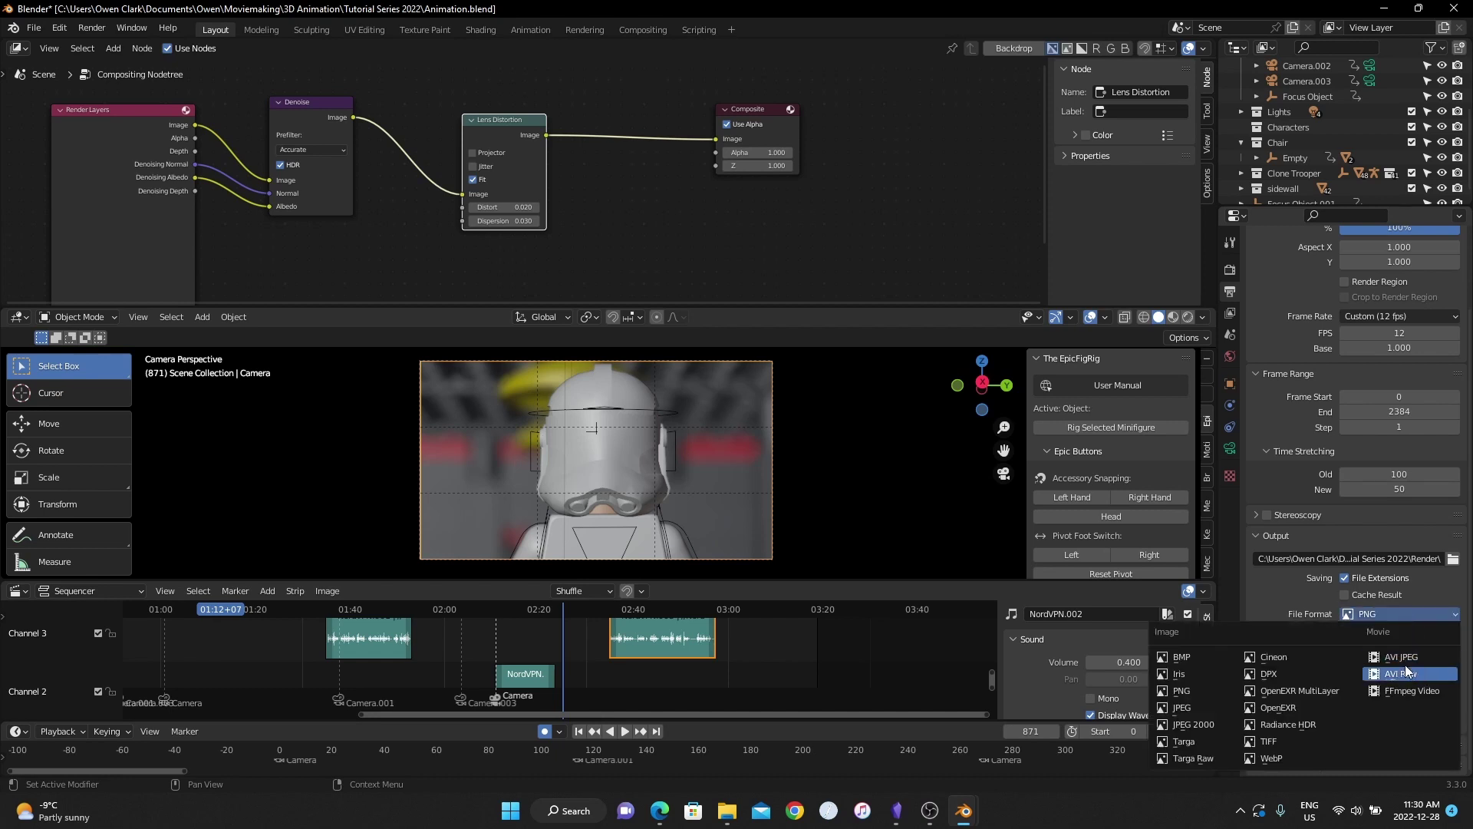
left_click(1196, 691)
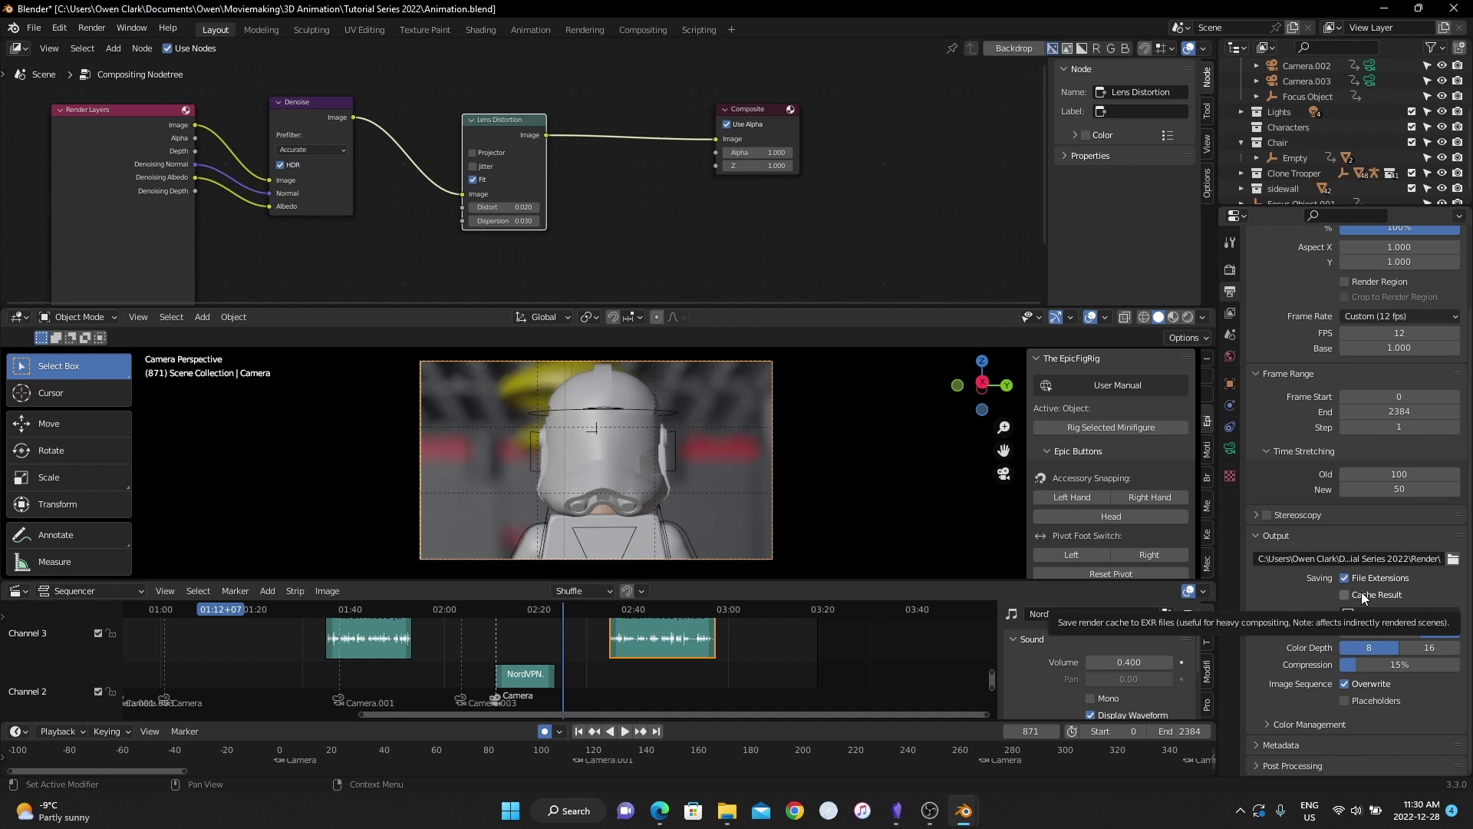
scroll(1363, 598, "up", 2)
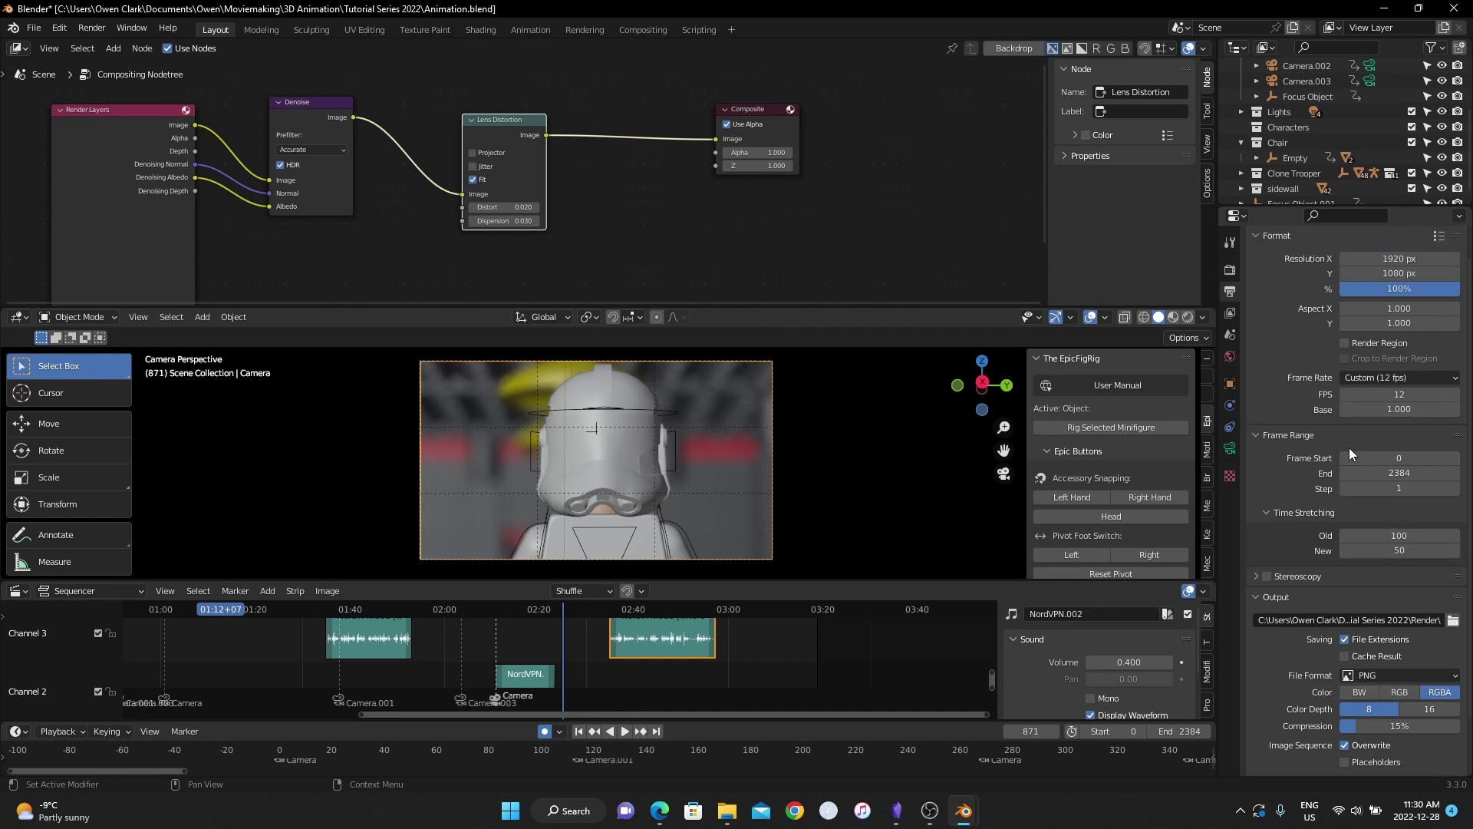
scroll(1349, 448, "up", 1, "ctrl")
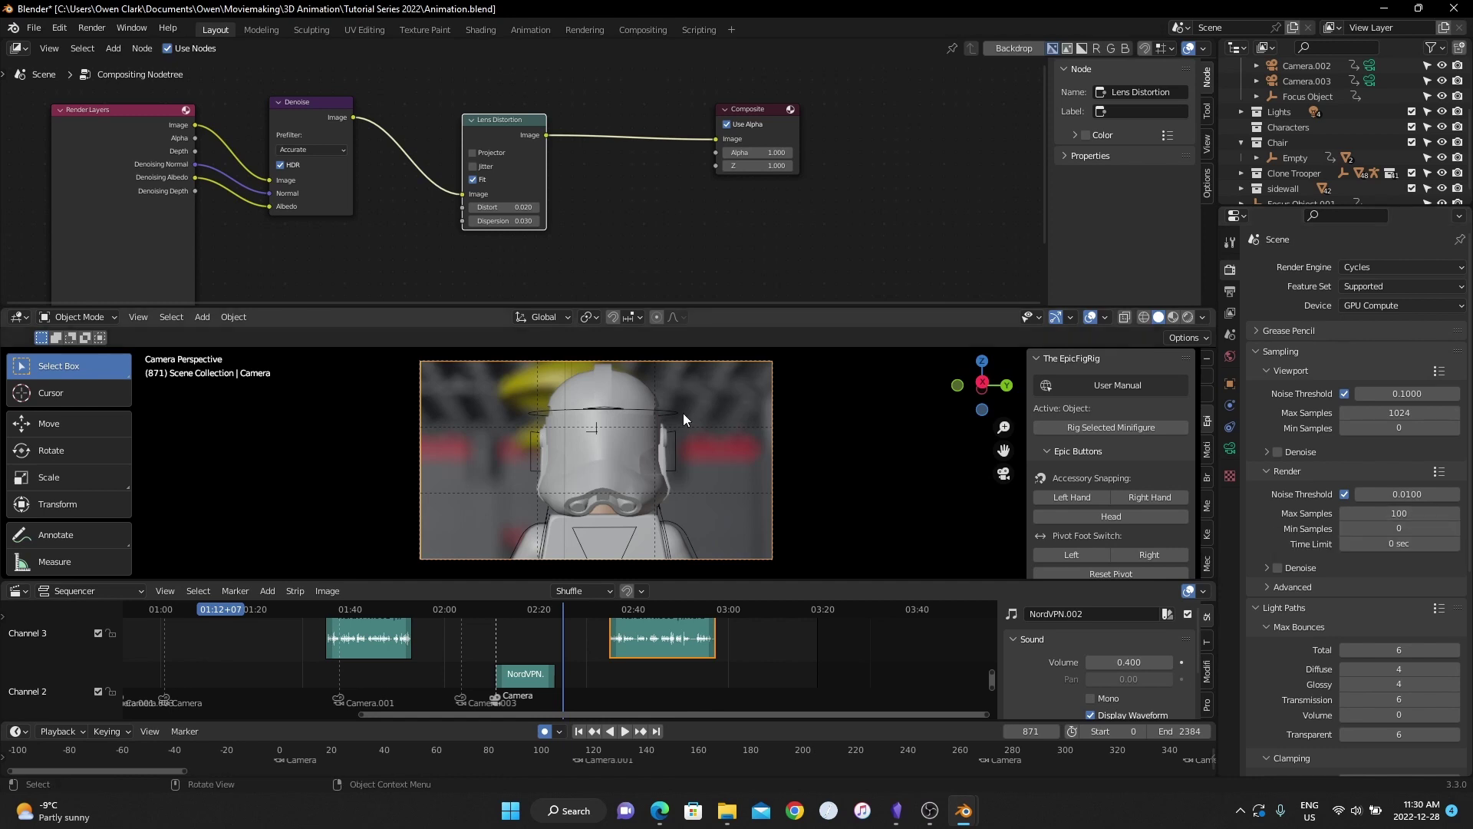
- Save, test-render frame 871, view the raw View Layer pass, then close the render window
key("ctrl+s")
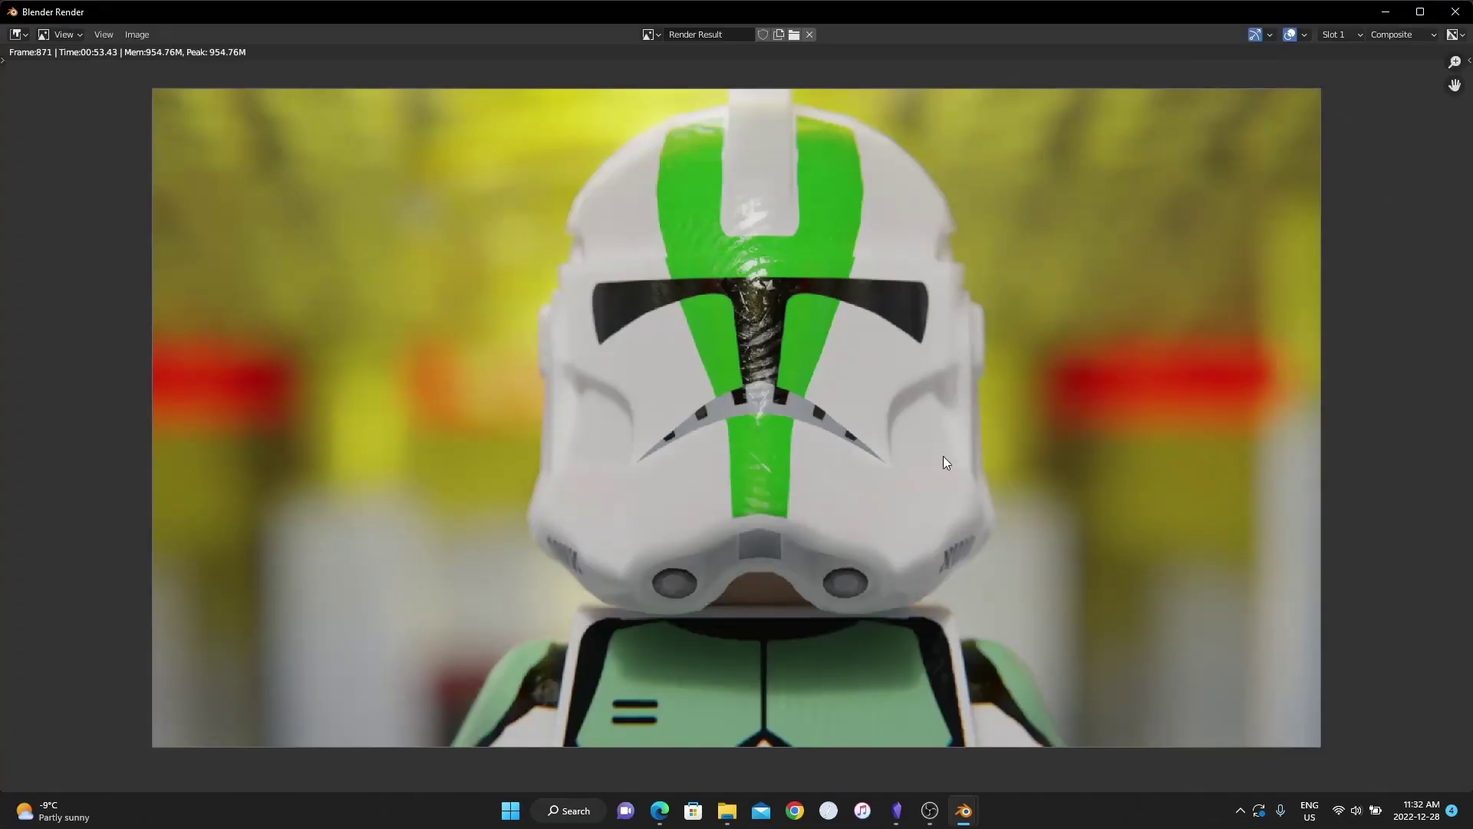
left_click(1389, 37)
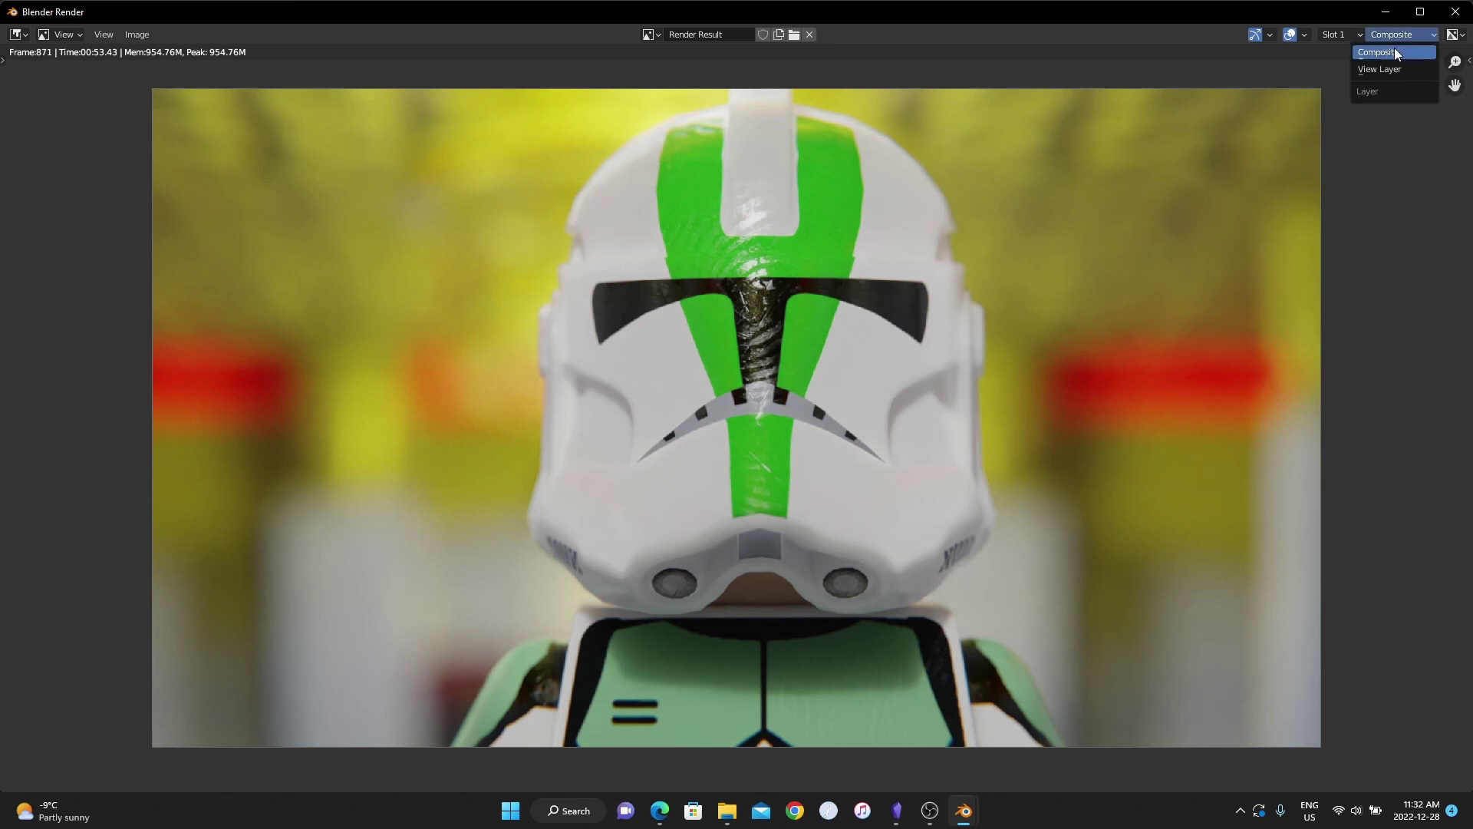
left_click(1394, 71)
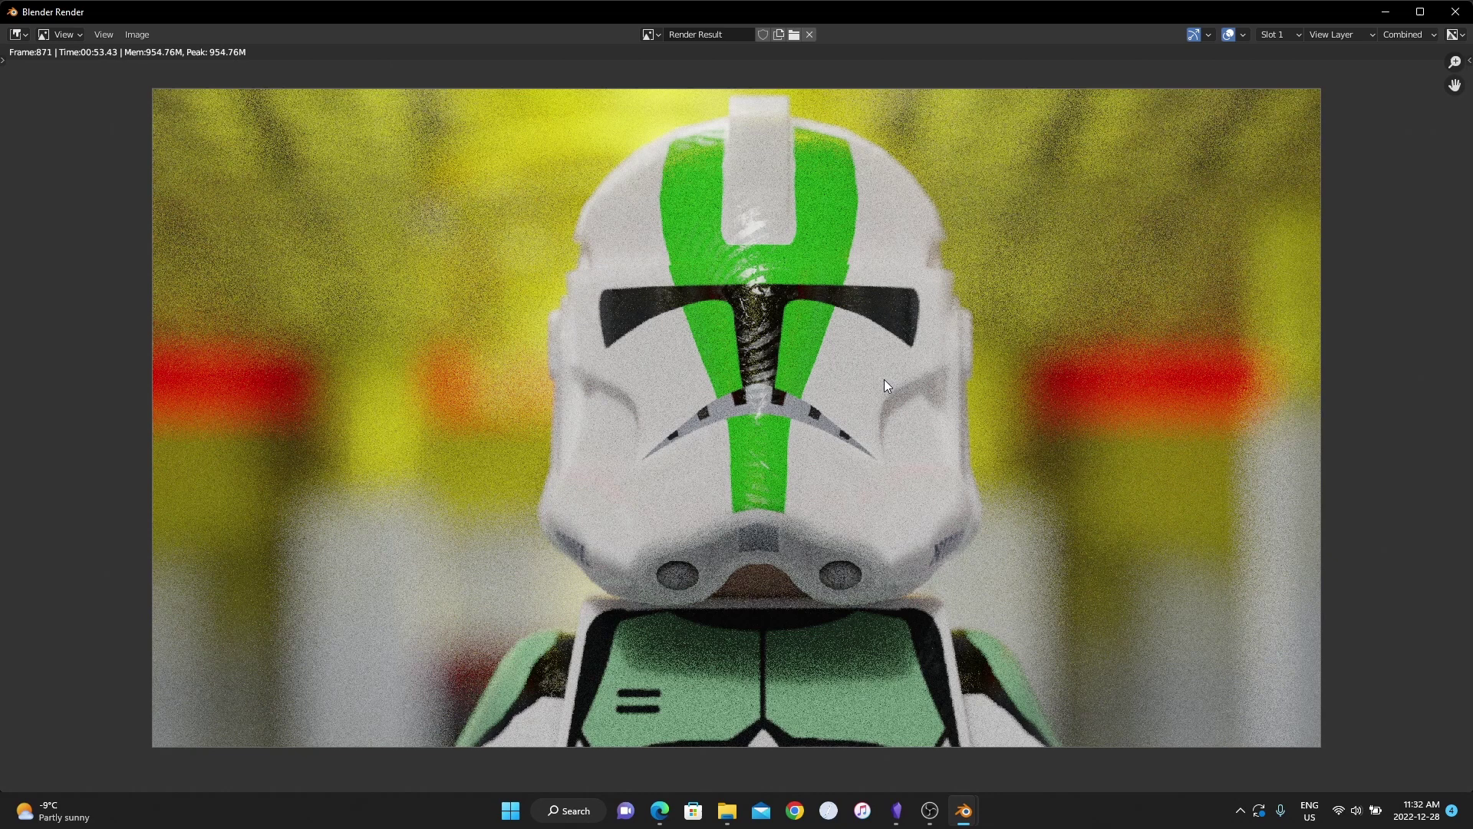
left_click(1454, 11)
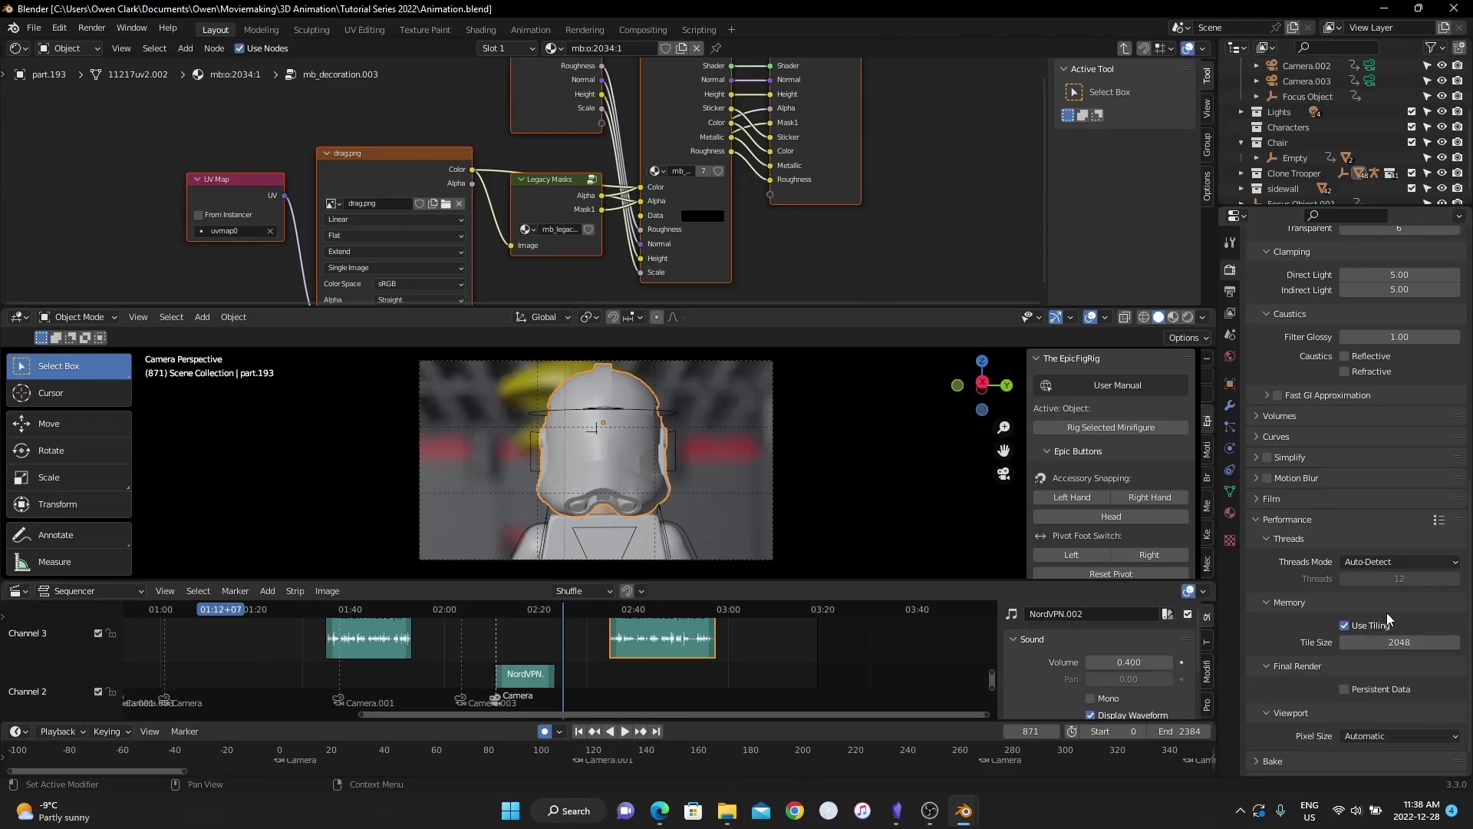
- Set the render tile size to 256
left_click(1403, 643)
type("256")
key("Return")
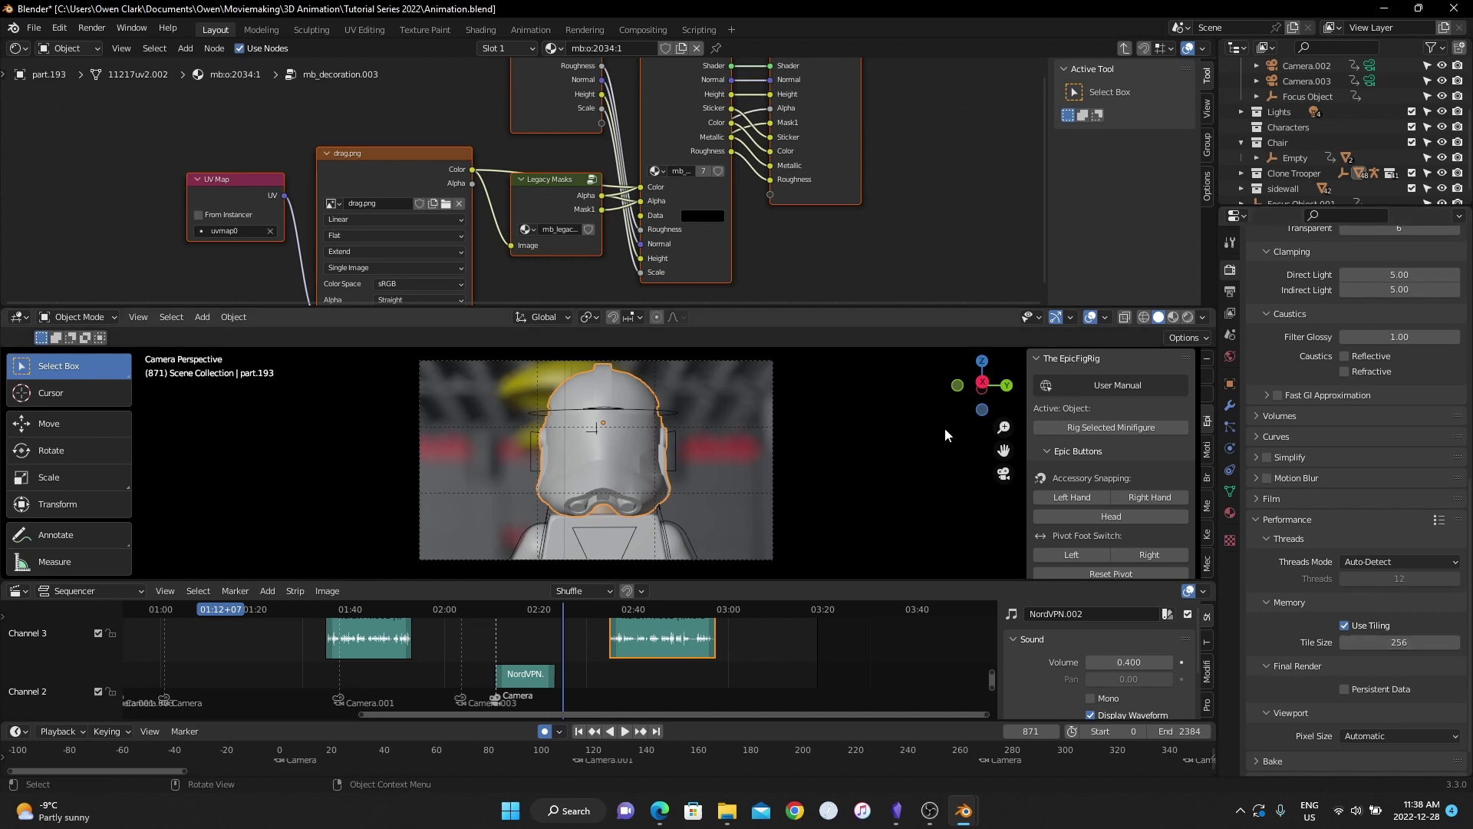
- Save the project and render a fresh still image of frame 871
key("ctrl+s")
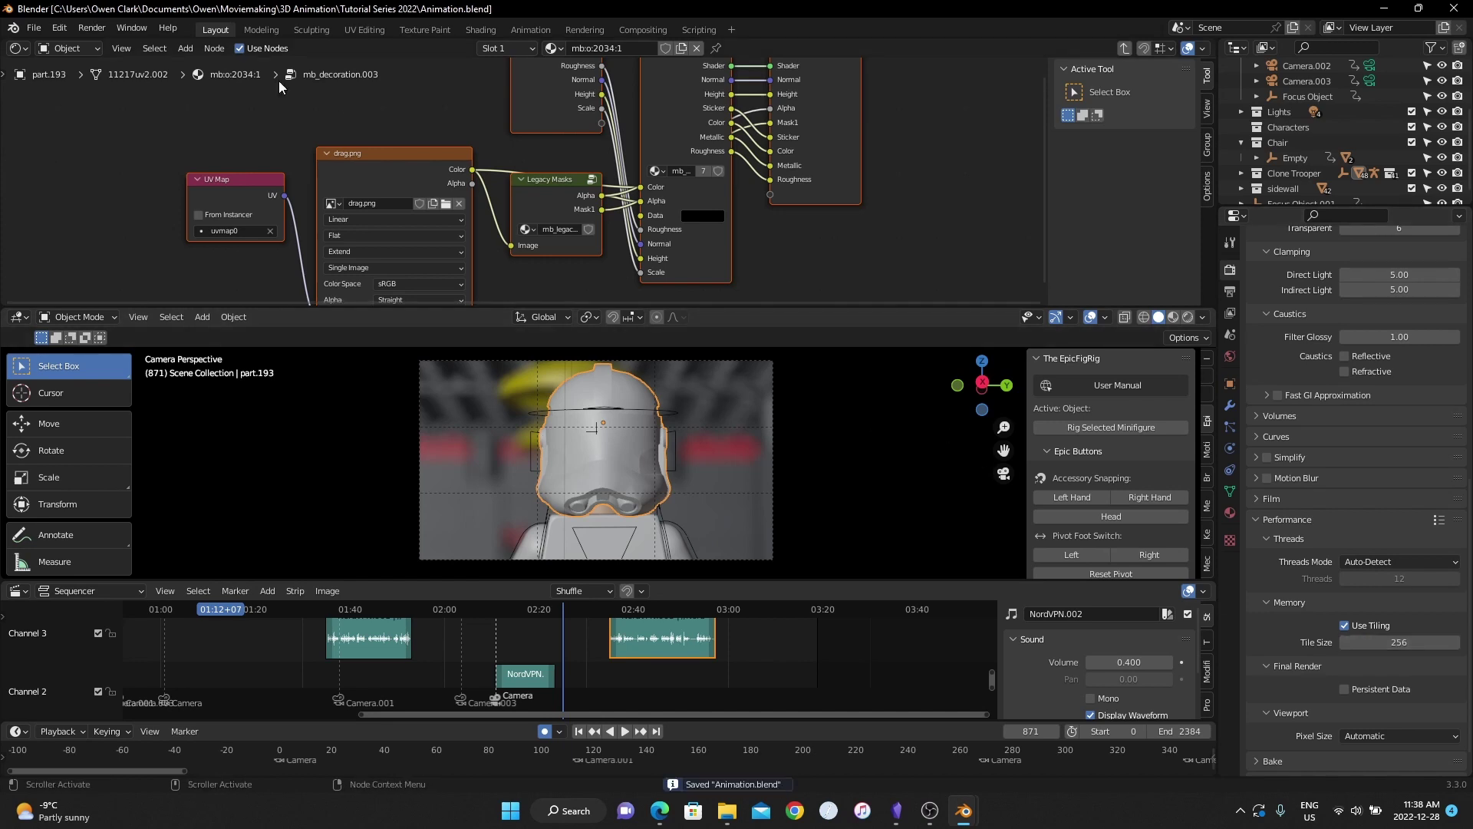
left_click(92, 27)
left_click(100, 46)
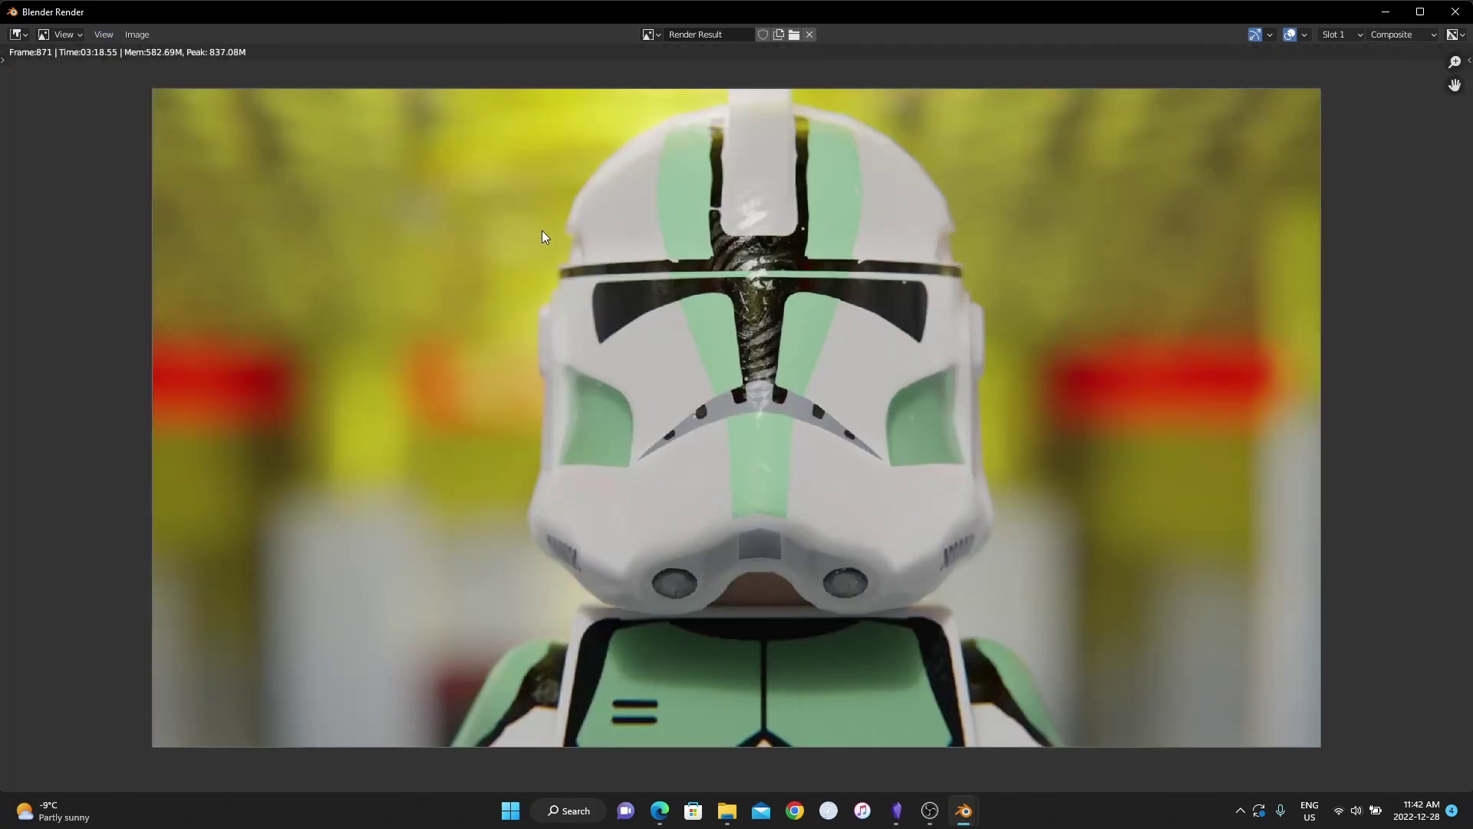
- Switch the render result to View Layer, then back to Composite, zooming to inspect
left_click(1389, 35)
left_click(1372, 57)
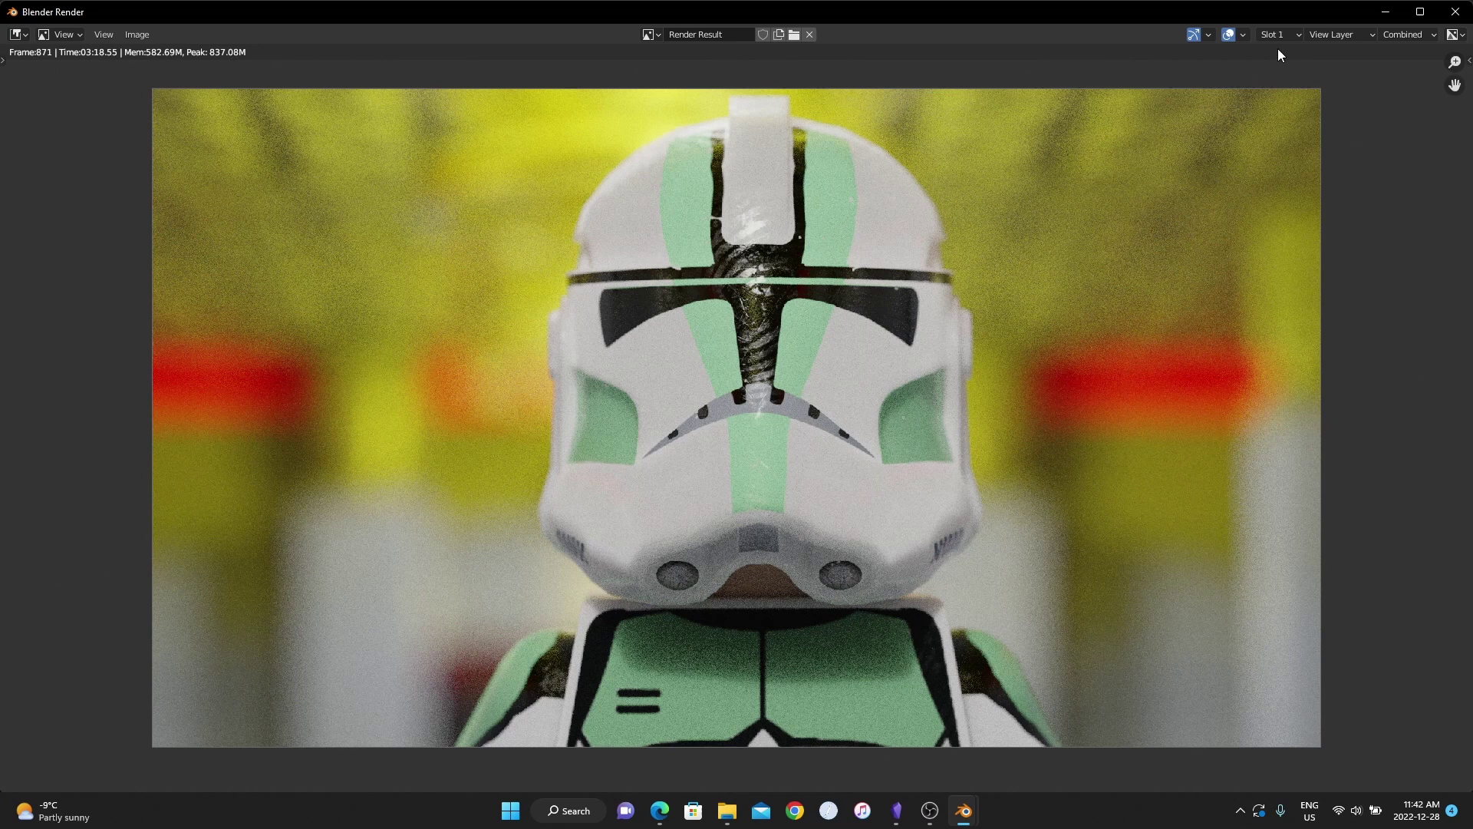
left_click(1397, 35)
left_click(1363, 33)
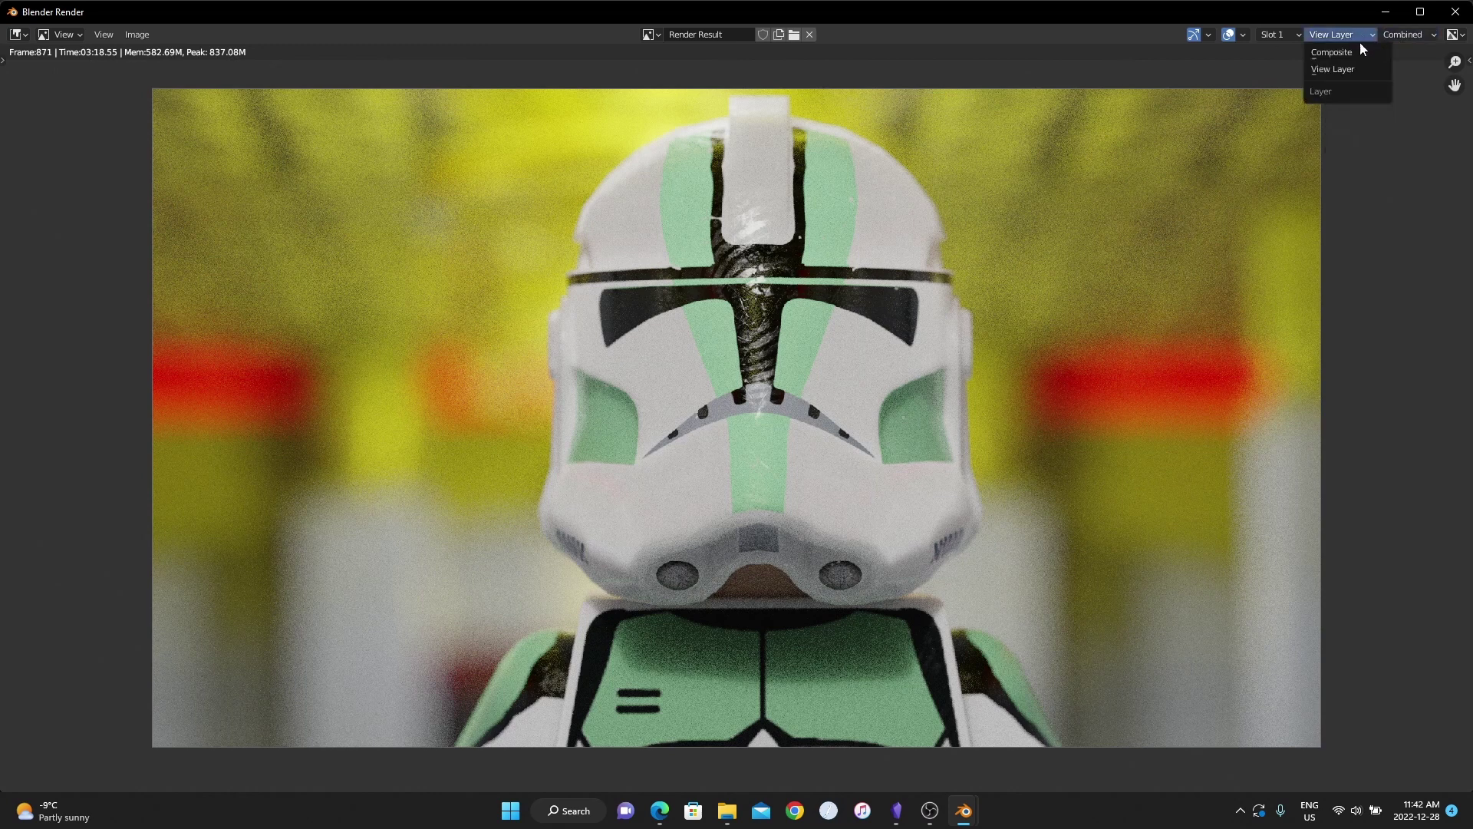
left_click(1356, 47)
scroll(768, 185, "up", 3)
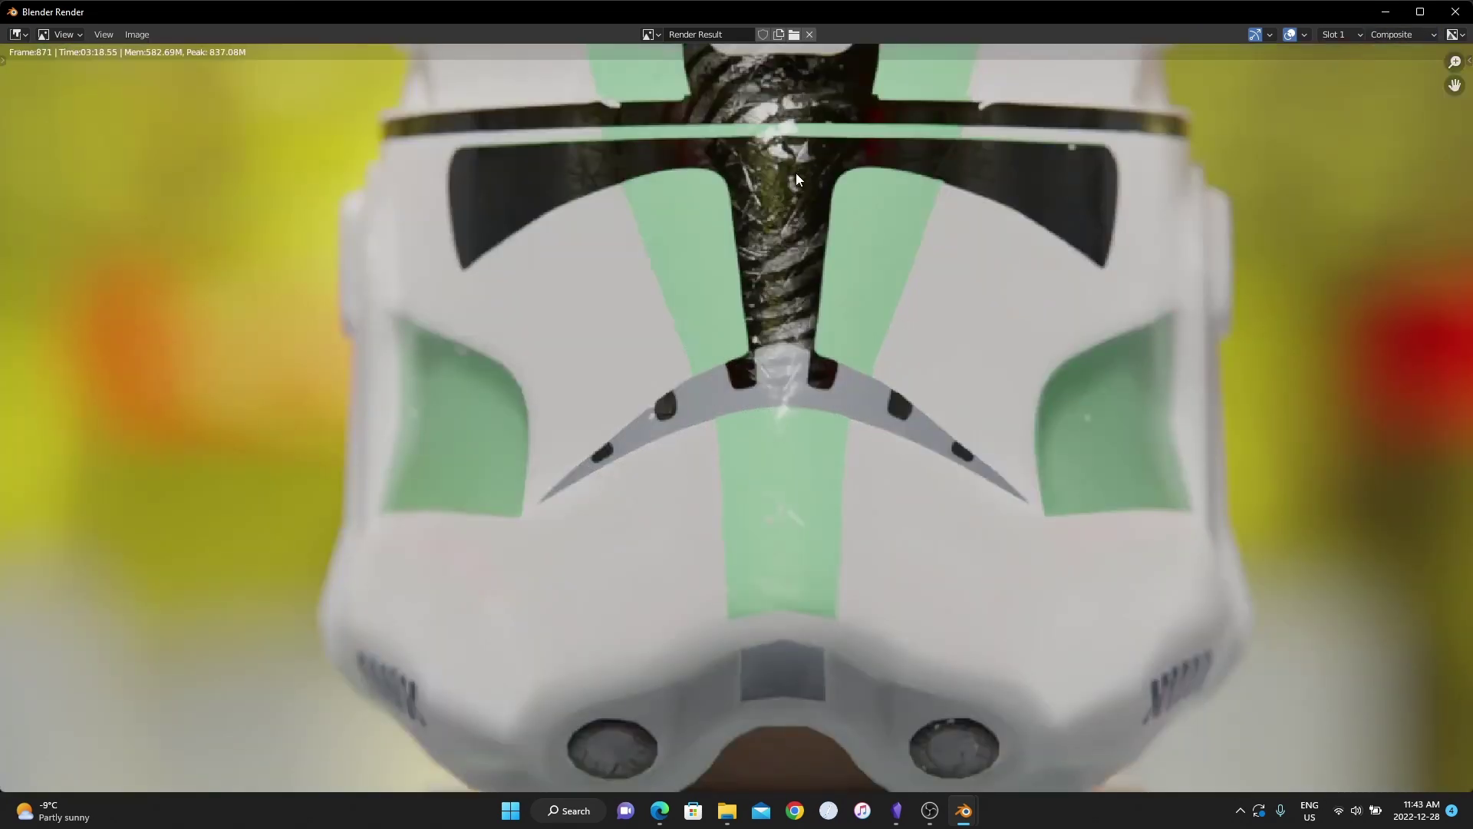
scroll(789, 191, "down", 4)
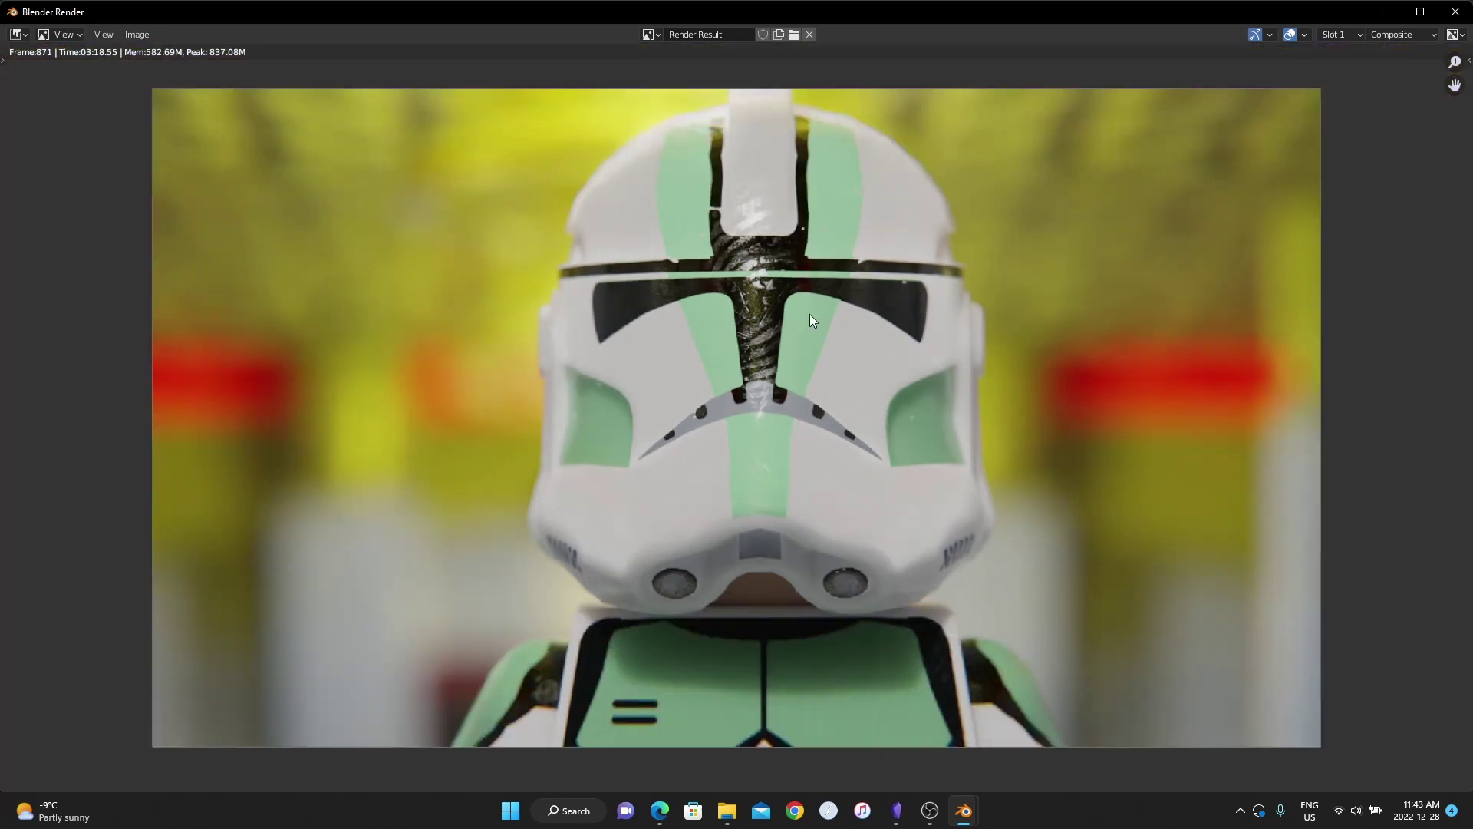
- Bring the main project window forward and enlarge the 3D viewport
mouse_move(964, 810)
left_click(805, 716)
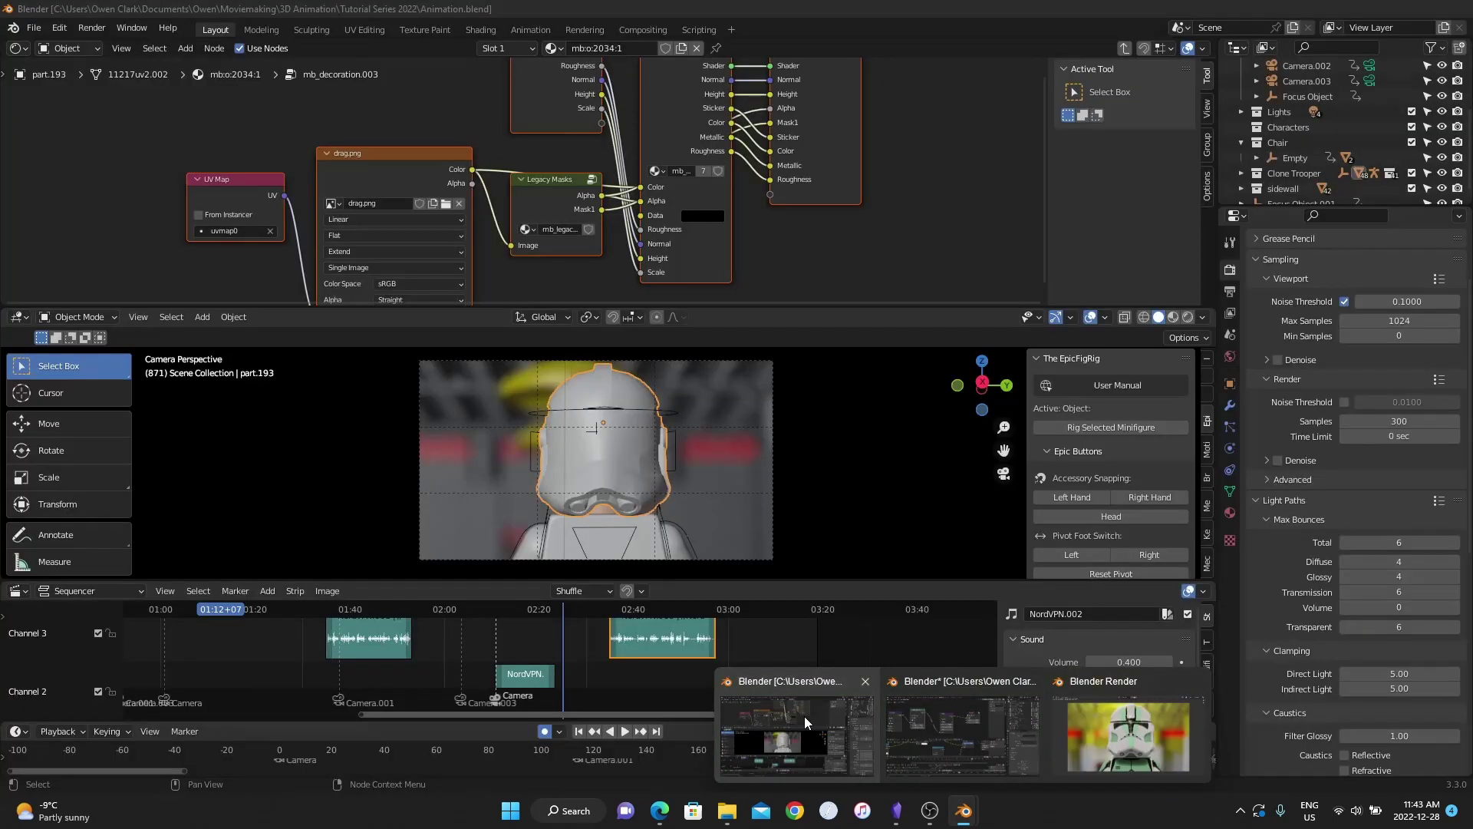
left_click_drag(1131, 307, 1132, 77)
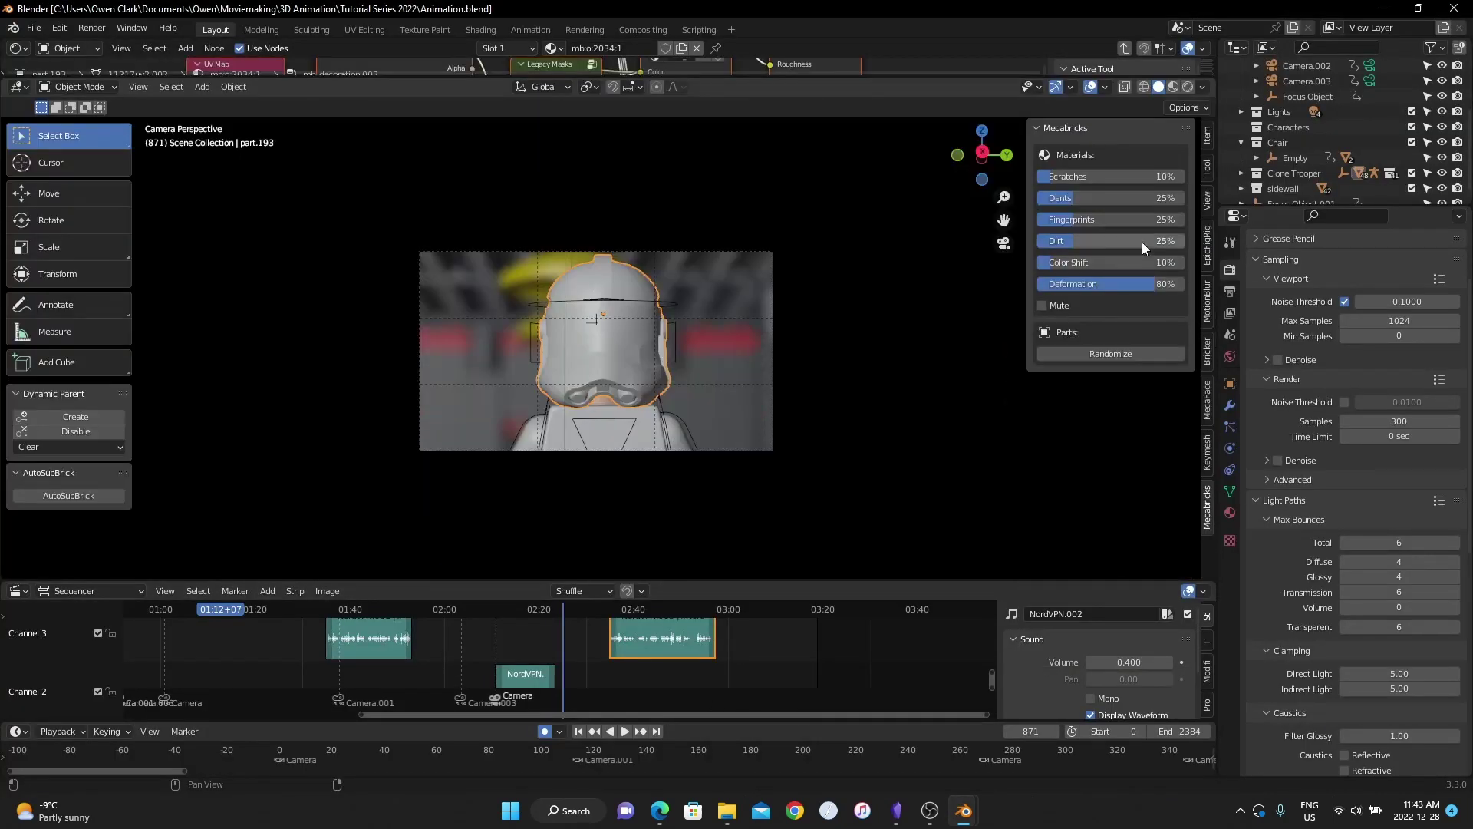
- Set Mecabricks wear to Scratches 5%, Fingerprints 10% and Dents 15%
left_click(1148, 175)
type("5")
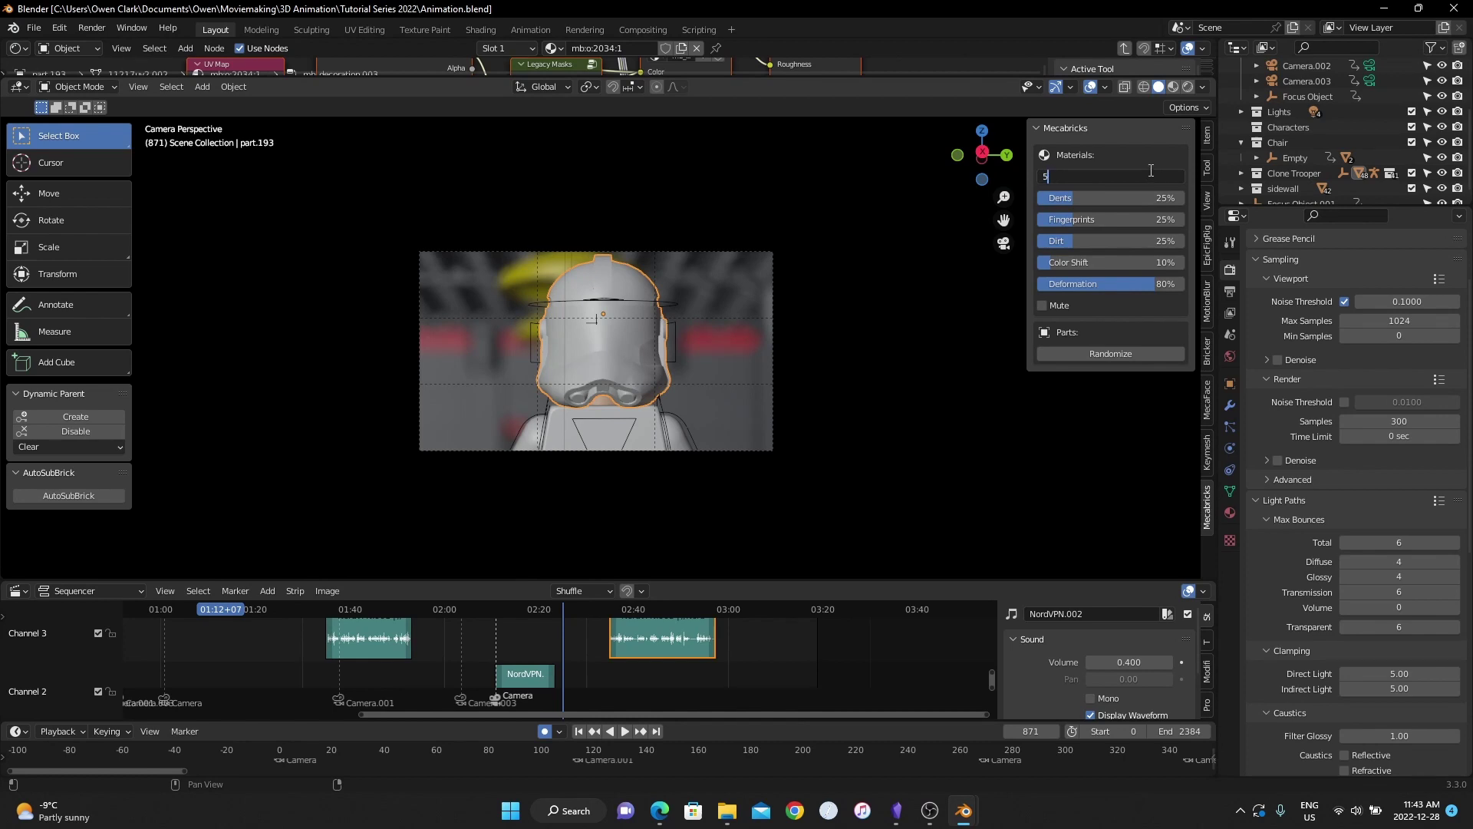
key("Return")
left_click(1162, 220)
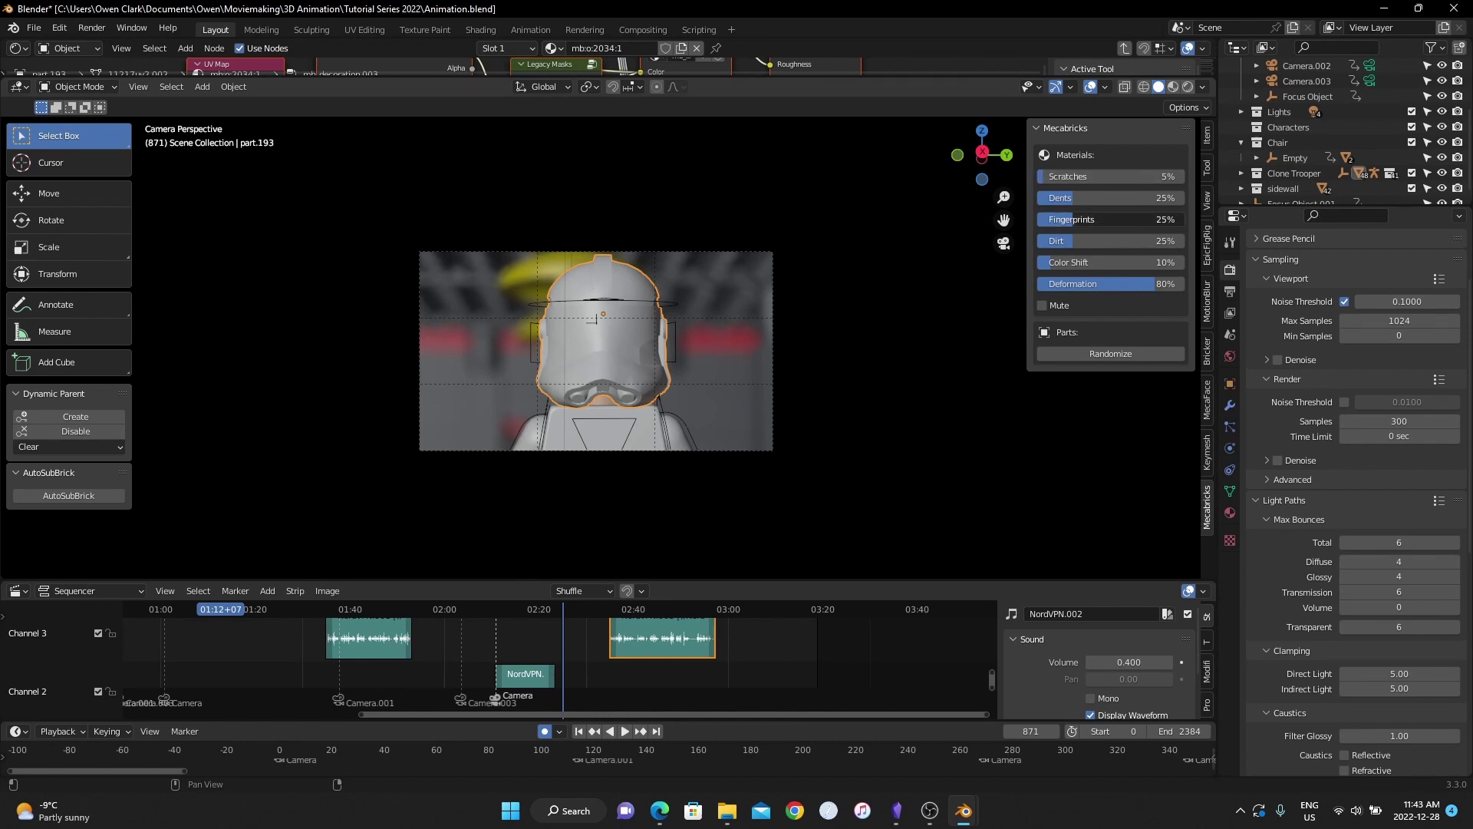
type("10")
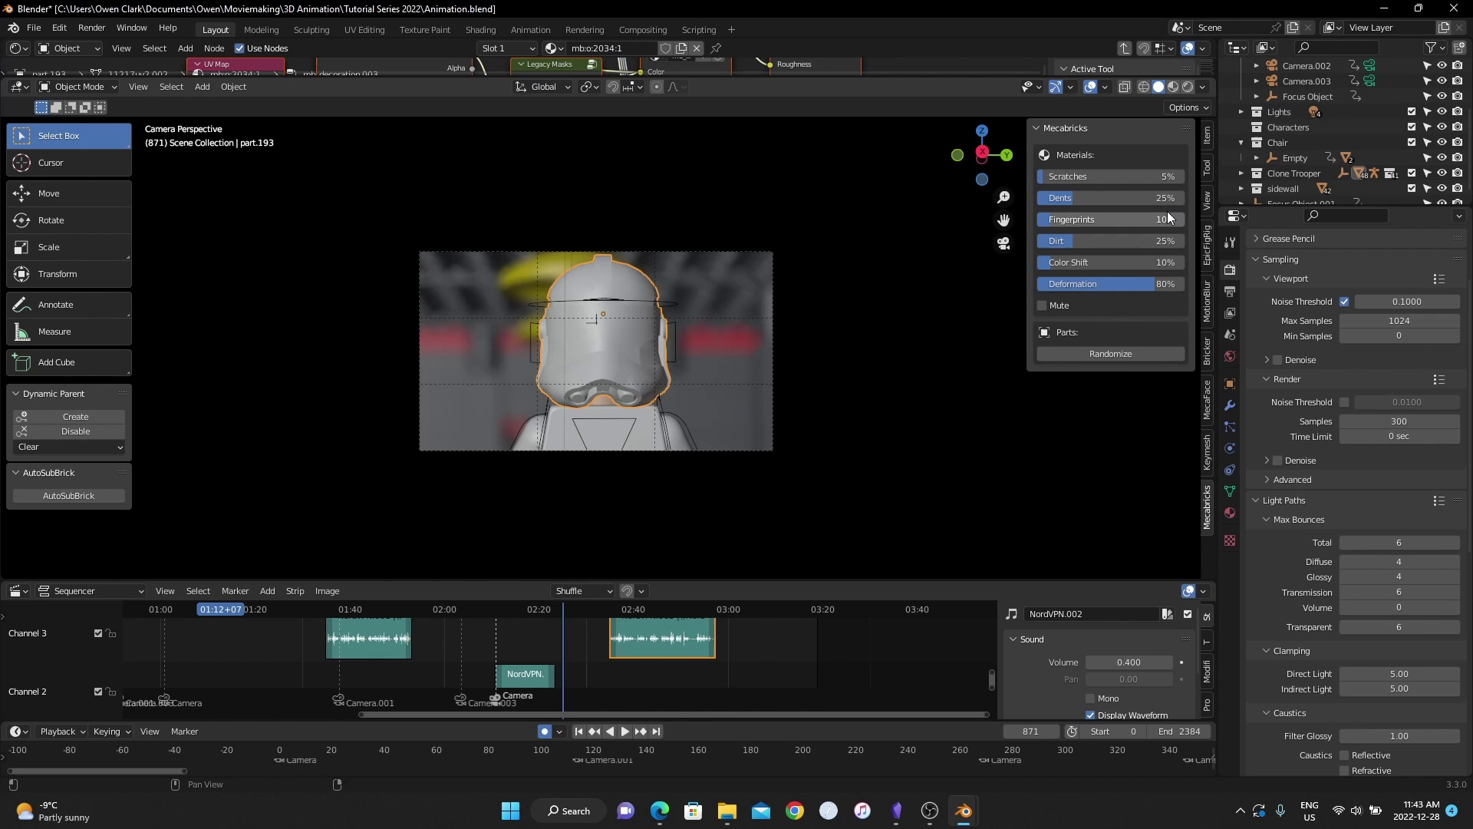
double_click(1167, 199)
type("15")
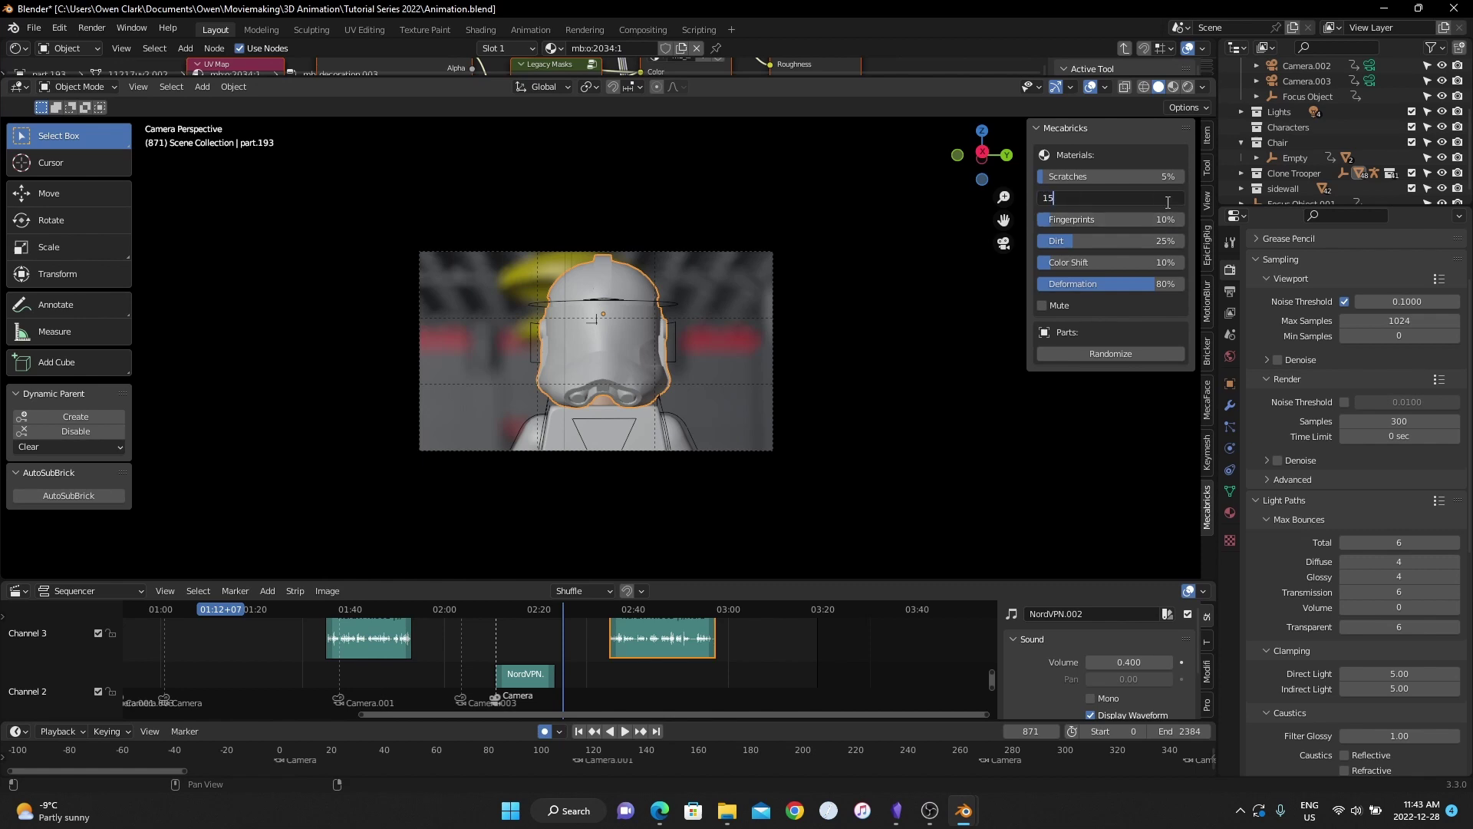
key("Return")
scroll(462, 610, "down", 5)
scroll(724, 292, "up", 5)
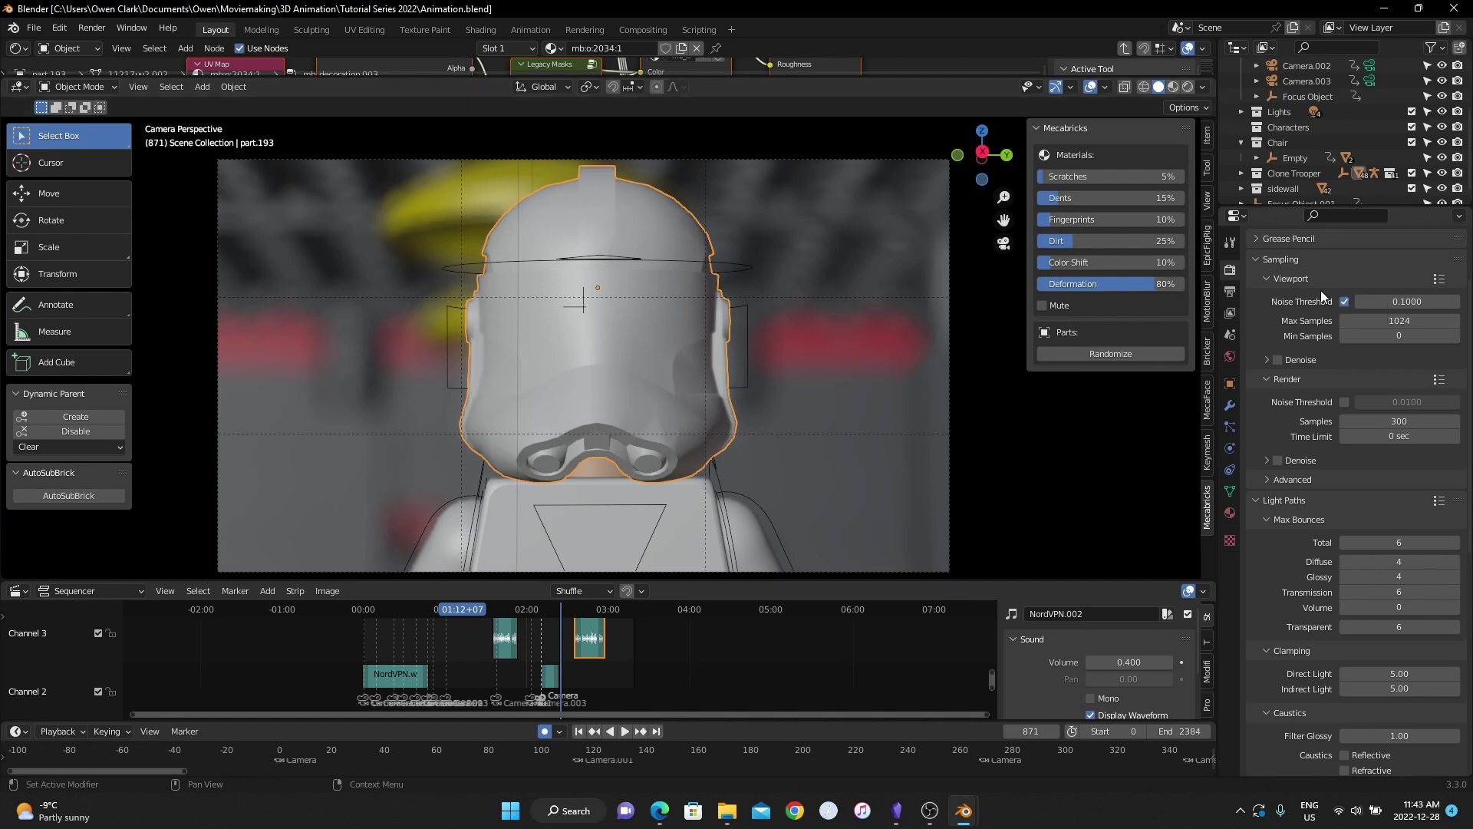
- Show the Output properties (1920×1080, 12 fps) and save Animation.blend
scroll(1375, 372, "up", 3)
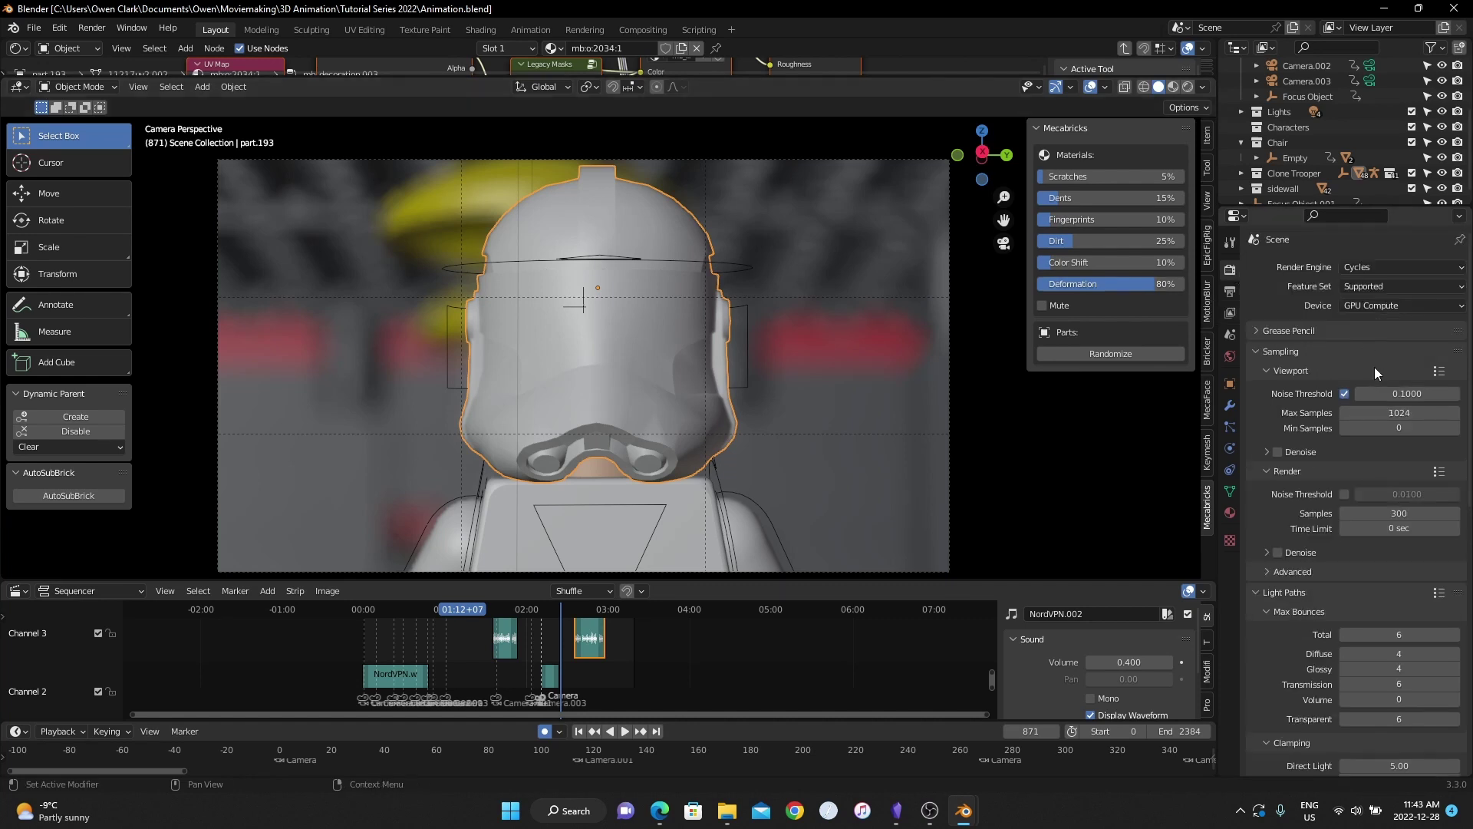
left_click(1231, 291)
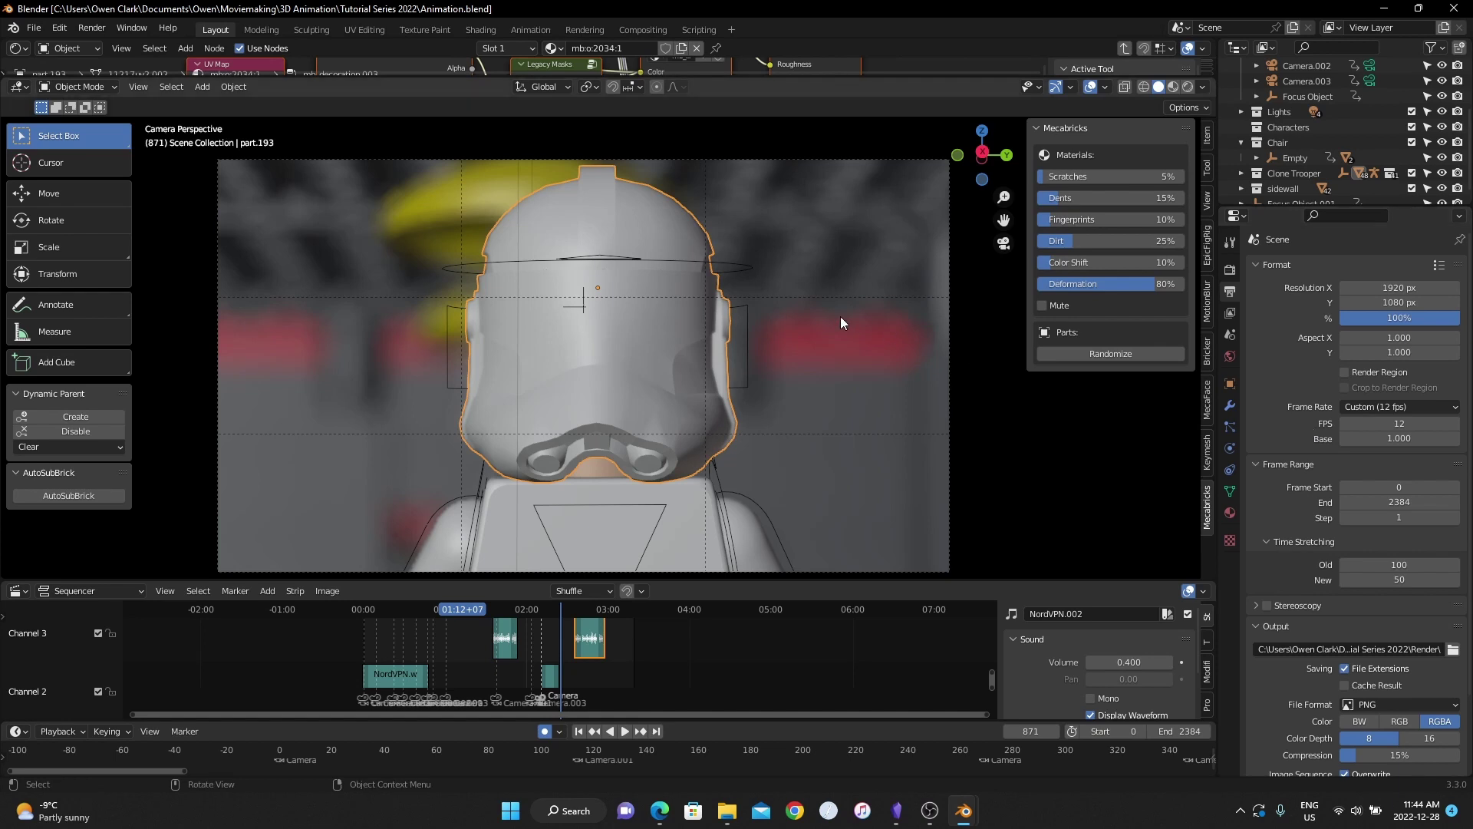
key("ctrl+s")
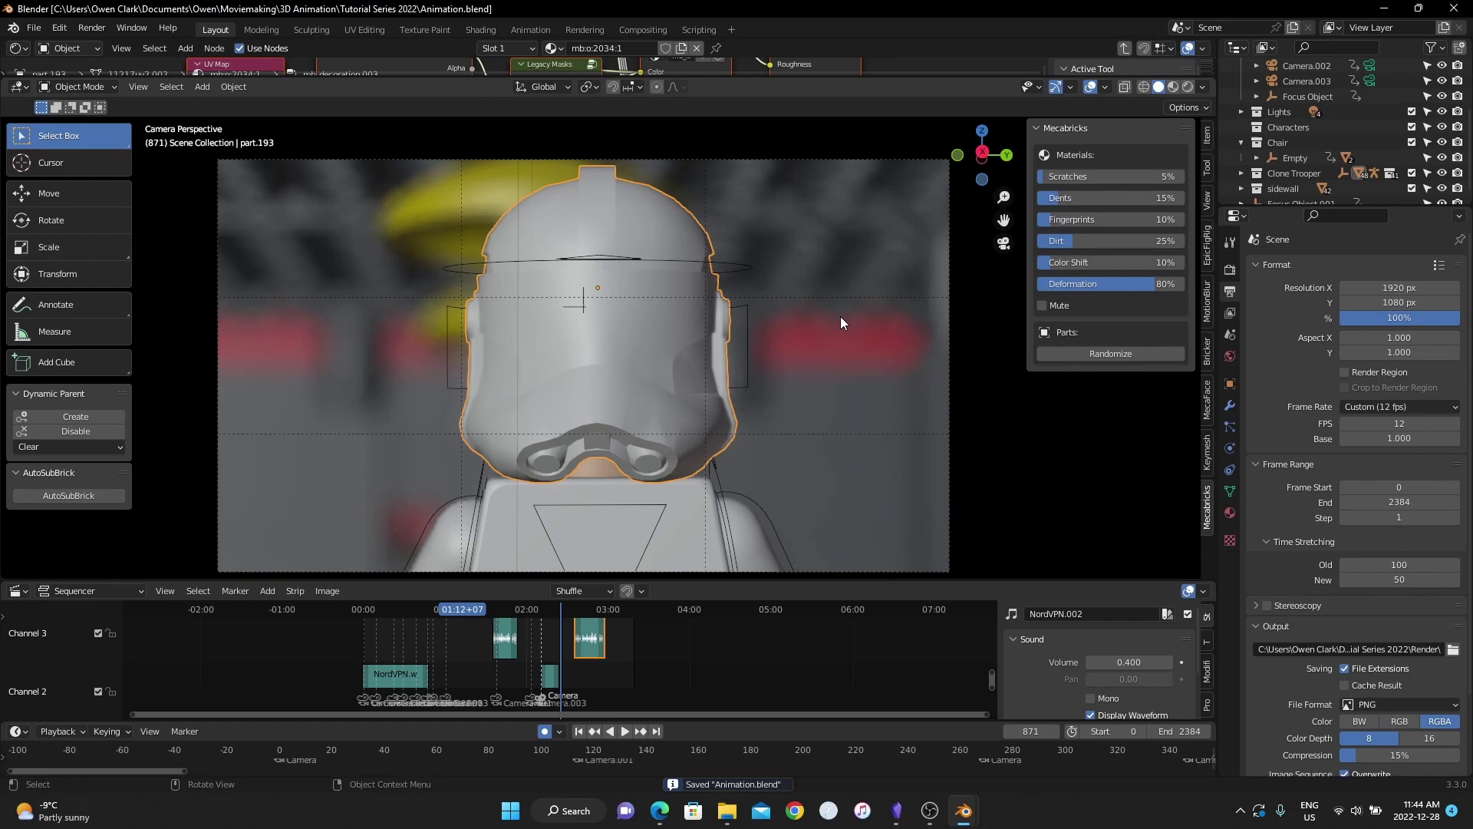